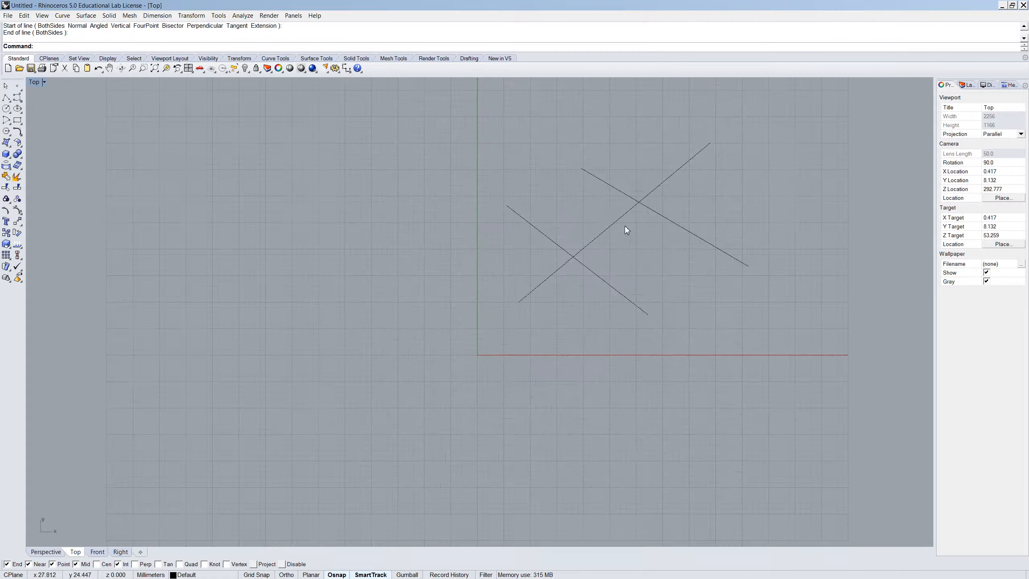
Step: Try to shorten the diagonal line to its crossings with the other two lines by scaling it from each intersection, and undo it
{"action": "left_click", "coordinate": [603, 237]}
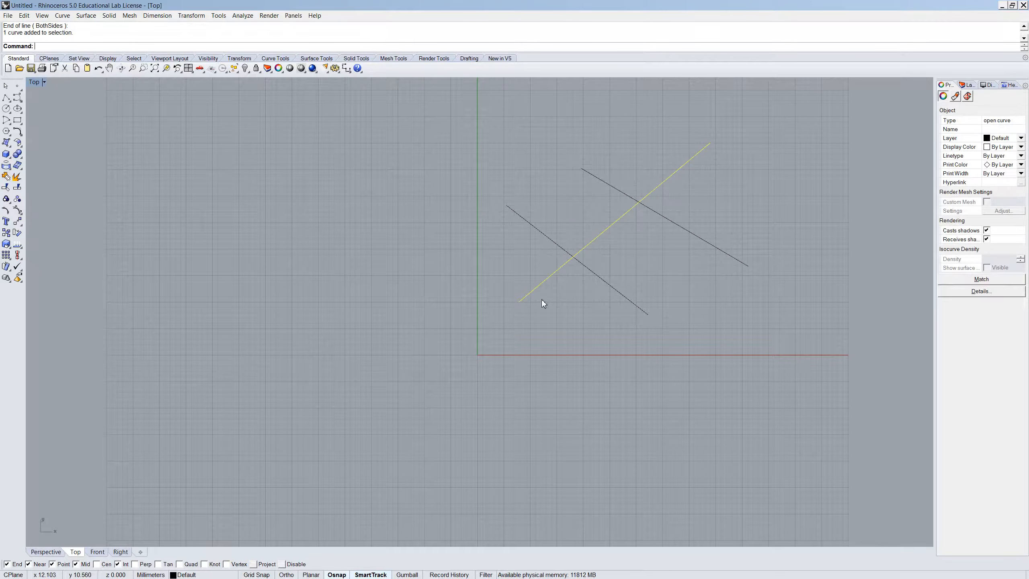
{"action": "type", "text": "Scale"}
{"action": "key", "text": "Return"}
{"action": "left_click", "coordinate": [573, 256]}
{"action": "left_click", "coordinate": [711, 144]}
{"action": "left_click", "coordinate": [640, 204]}
{"action": "key", "text": "Return"}
{"action": "left_click", "coordinate": [639, 202]}
{"action": "left_click", "coordinate": [547, 278]}
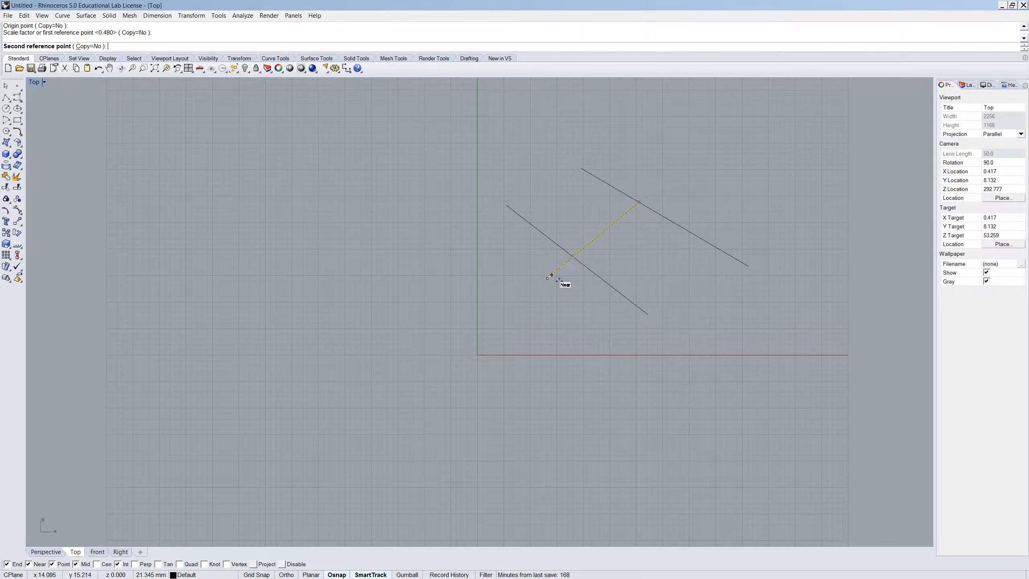
{"action": "left_click", "coordinate": [573, 257]}
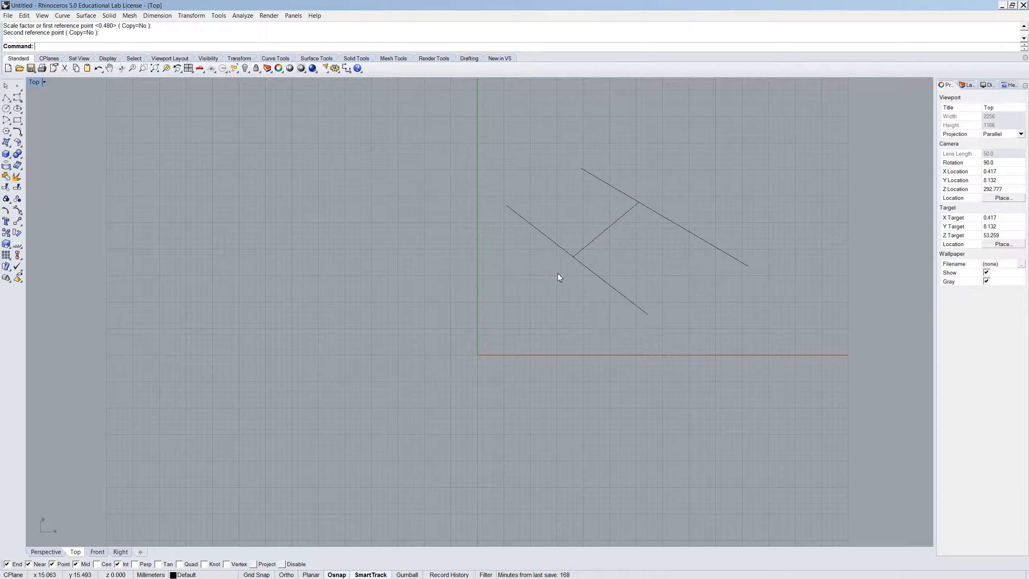
{"action": "key", "text": "ctrl+z"}
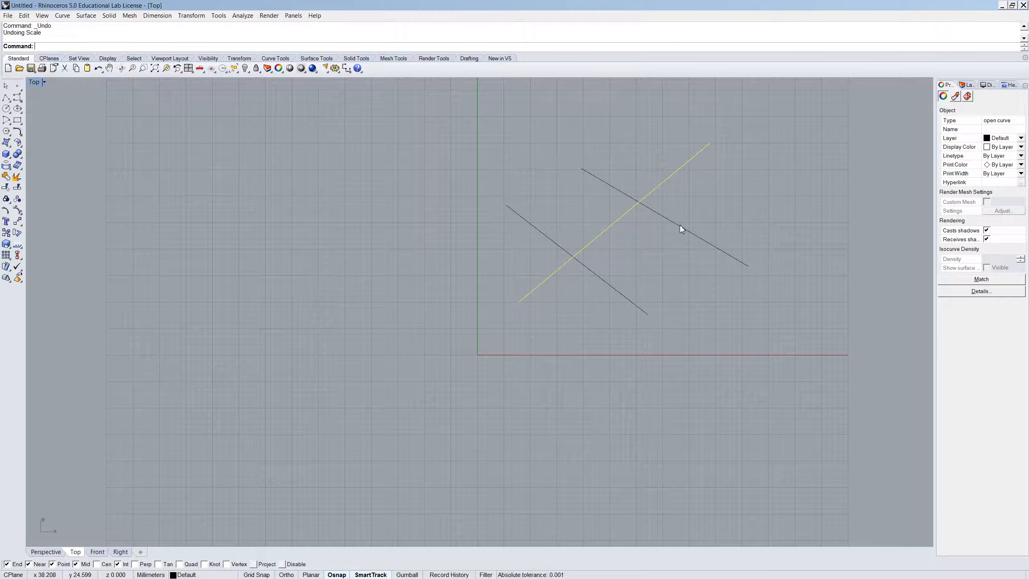
Step: Draw four lines to the left of the vertical axis, two steep ones crossing two long, gently rising ones
{"action": "scroll", "coordinate": [555, 292], "scroll_direction": "down", "scroll_amount": 3}
{"action": "type", "text": "Line"}
{"action": "key", "text": "Return"}
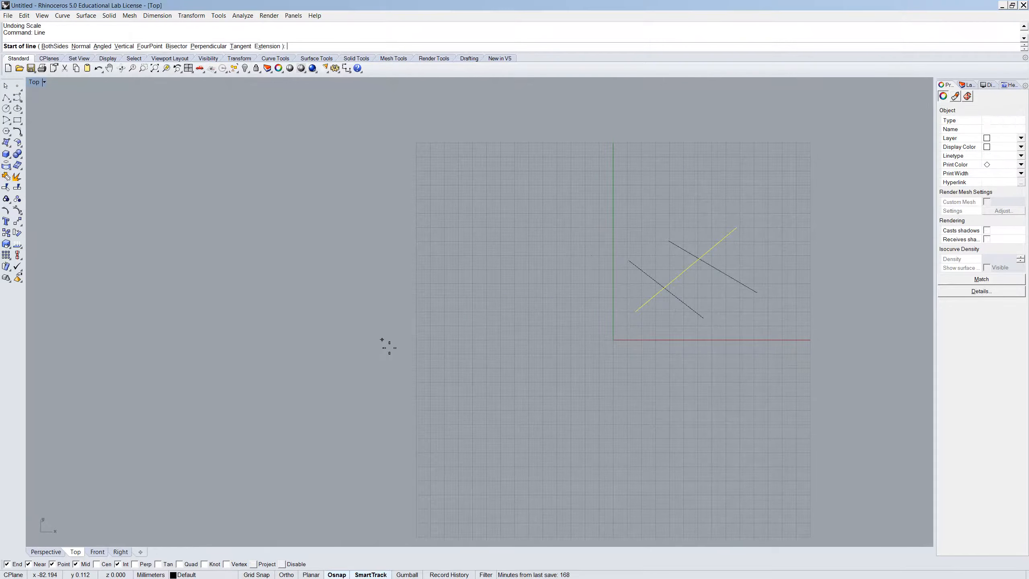
{"action": "left_click", "coordinate": [584, 304]}
{"action": "left_click", "coordinate": [512, 222]}
{"action": "key", "text": "Return"}
{"action": "left_click", "coordinate": [442, 256]}
{"action": "left_click", "coordinate": [467, 342]}
{"action": "key", "text": "Return"}
{"action": "left_click", "coordinate": [423, 293]}
{"action": "left_click", "coordinate": [574, 243]}
{"action": "key", "text": "Return"}
{"action": "left_click", "coordinate": [592, 282]}
{"action": "left_click", "coordinate": [422, 324]}
Step: Draw a long descending line below the horizontal axis and cross it with two shorter rising lines
{"action": "key", "text": "Return"}
{"action": "left_click", "coordinate": [645, 385]}
{"action": "left_click", "coordinate": [786, 460]}
{"action": "key", "text": "Return"}
{"action": "left_click", "coordinate": [768, 417]}
{"action": "left_click", "coordinate": [703, 493]}
{"action": "key", "text": "Return"}
{"action": "left_click", "coordinate": [701, 380]}
{"action": "left_click", "coordinate": [619, 439]}
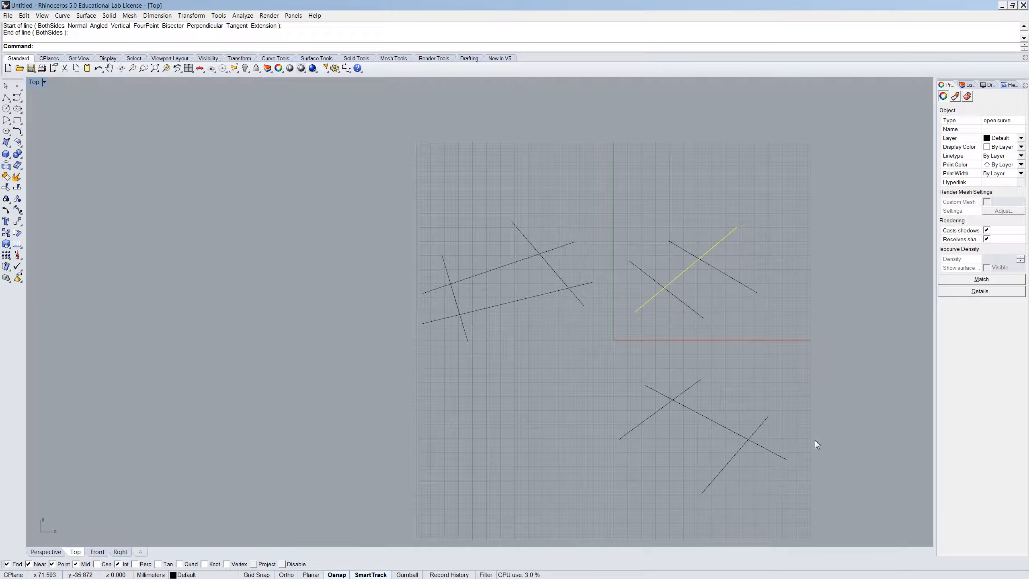
{"action": "left_click", "coordinate": [772, 343]}
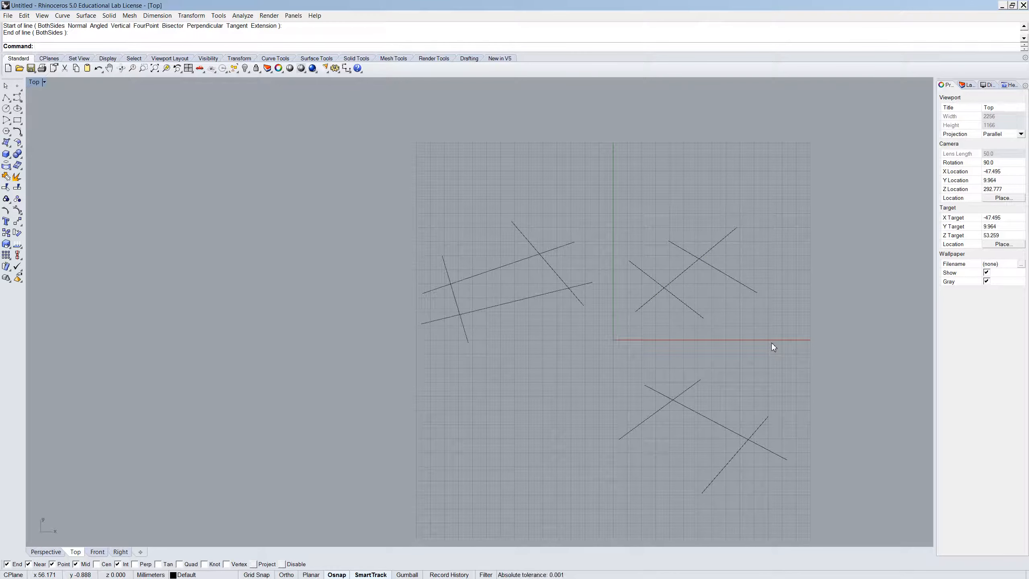
Step: Trim both outer ends of the diagonal line above the horizontal axis, using the two lines it crosses as cutting objects
{"action": "type", "text": "trim"}
{"action": "key", "text": "Return"}
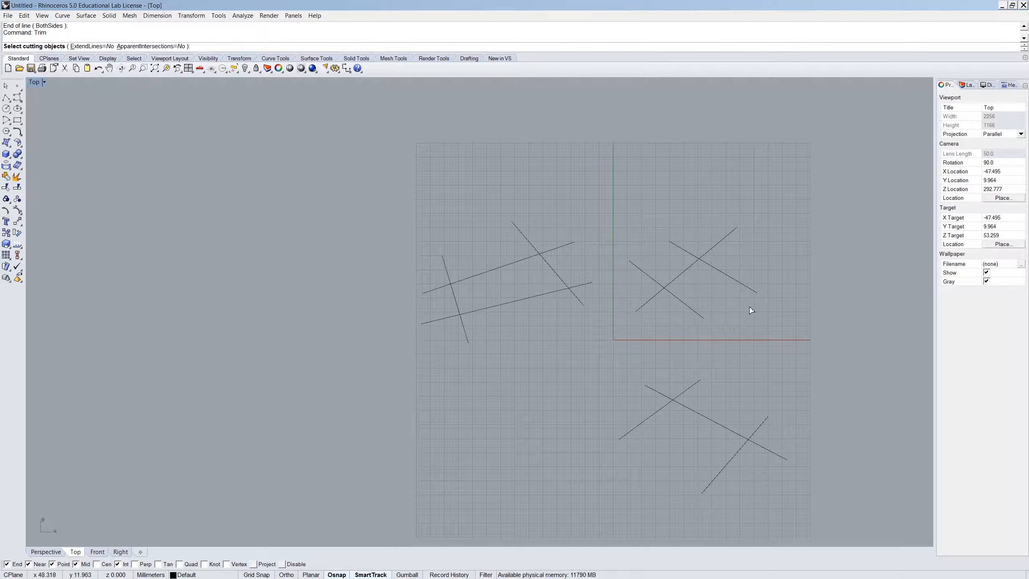
{"action": "left_click", "coordinate": [683, 302]}
{"action": "scroll", "coordinate": [689, 299], "scroll_direction": "up", "scroll_amount": 4}
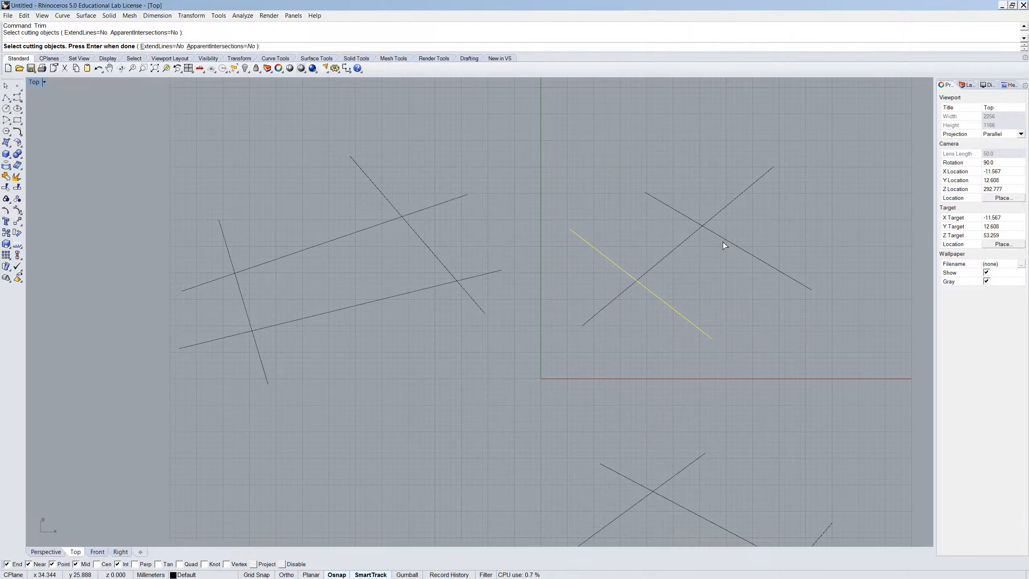
{"action": "left_click", "coordinate": [729, 243]}
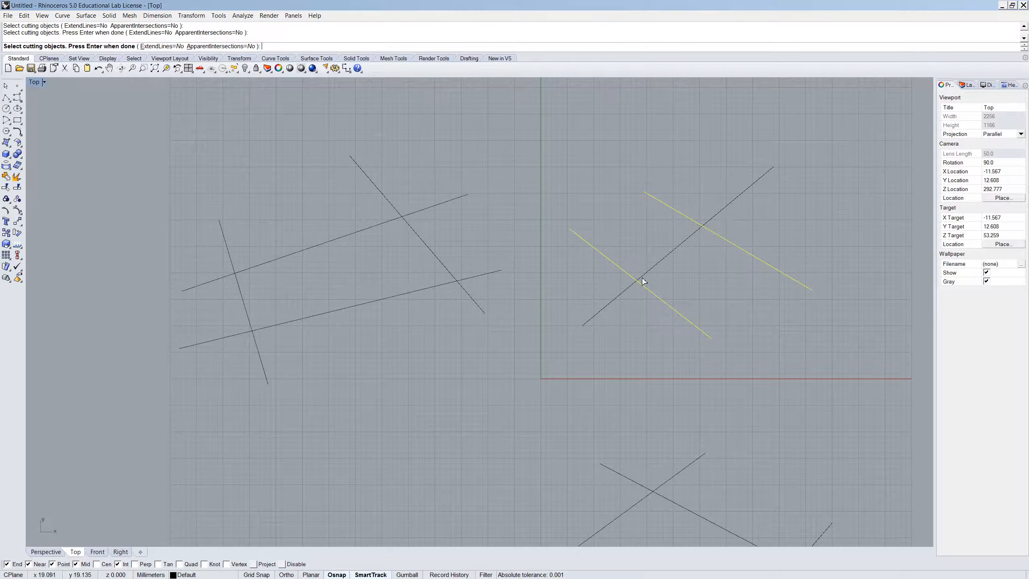
{"action": "key", "text": "Return"}
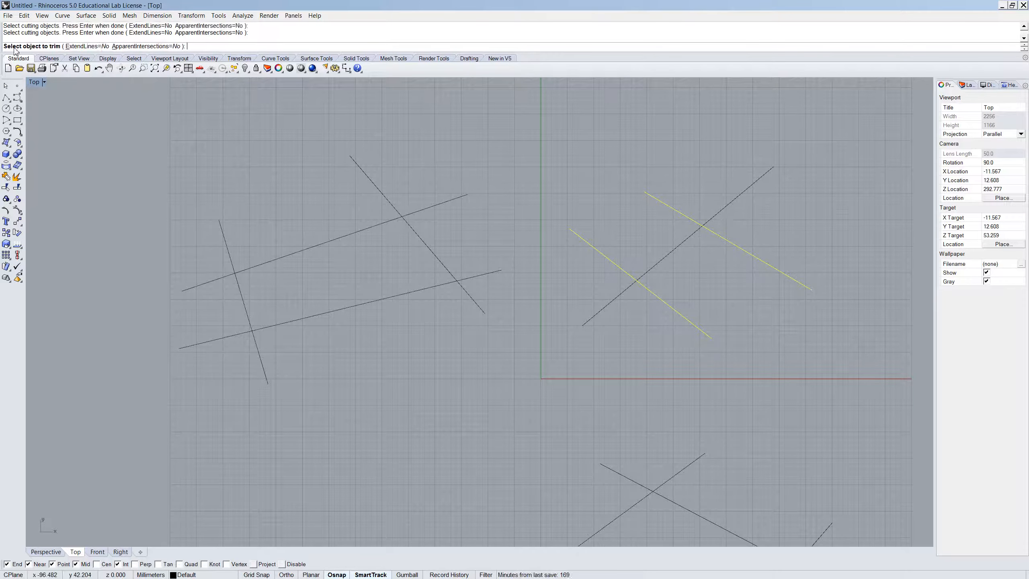
{"action": "left_click", "coordinate": [627, 288]}
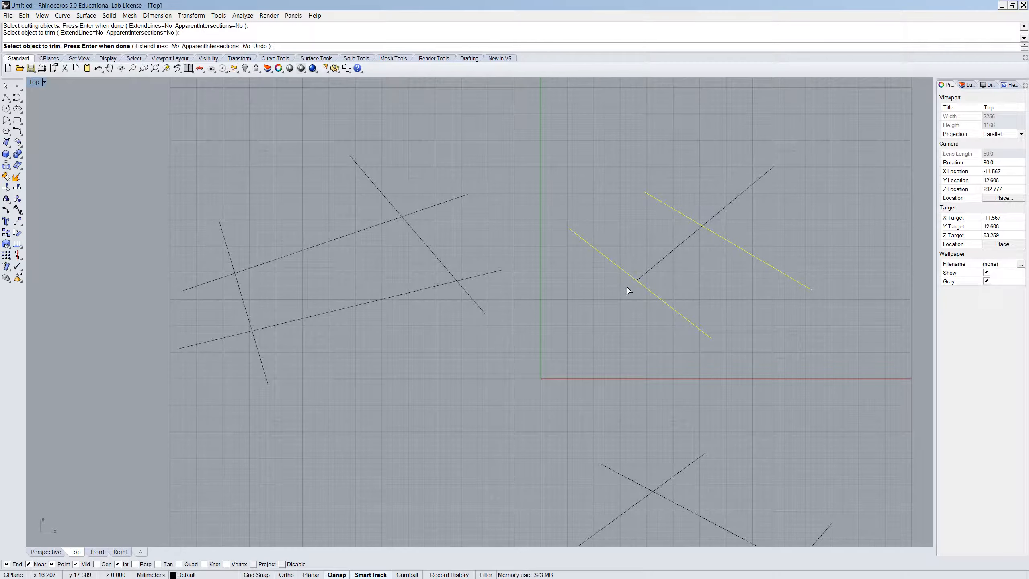
{"action": "left_click", "coordinate": [714, 222]}
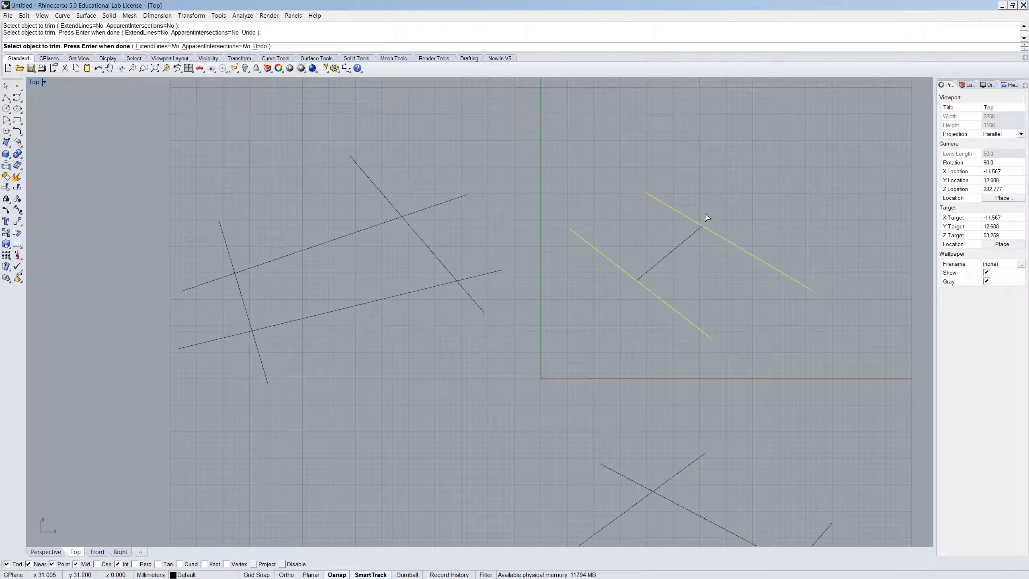
{"action": "key", "text": "Return"}
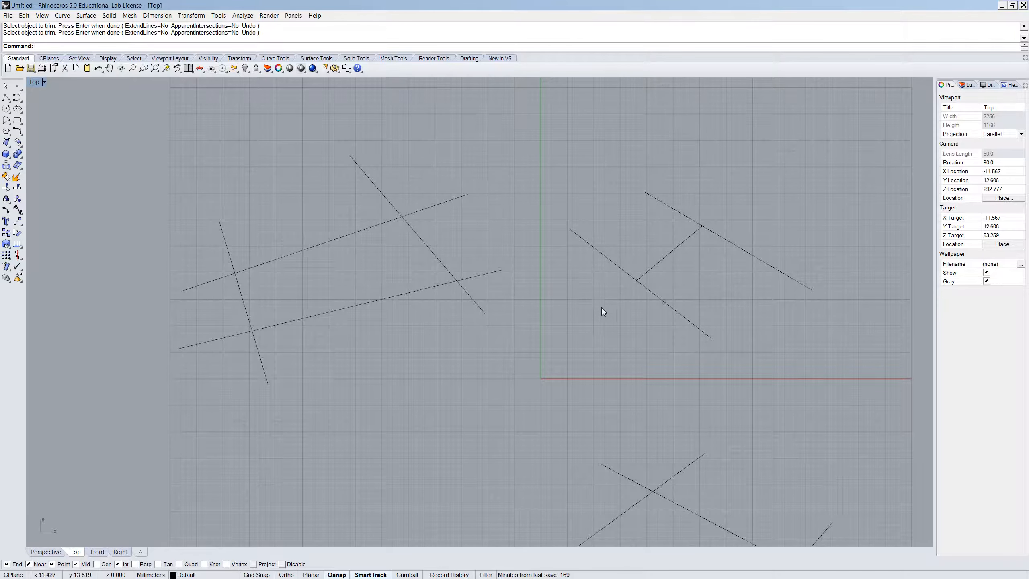
Step: Split the lower long line of the four-line group, using the two steep lines as cutting objects
{"action": "scroll", "coordinate": [466, 360], "scroll_direction": "down", "scroll_amount": 3}
{"action": "scroll", "coordinate": [336, 386], "scroll_direction": "up", "scroll_amount": 2}
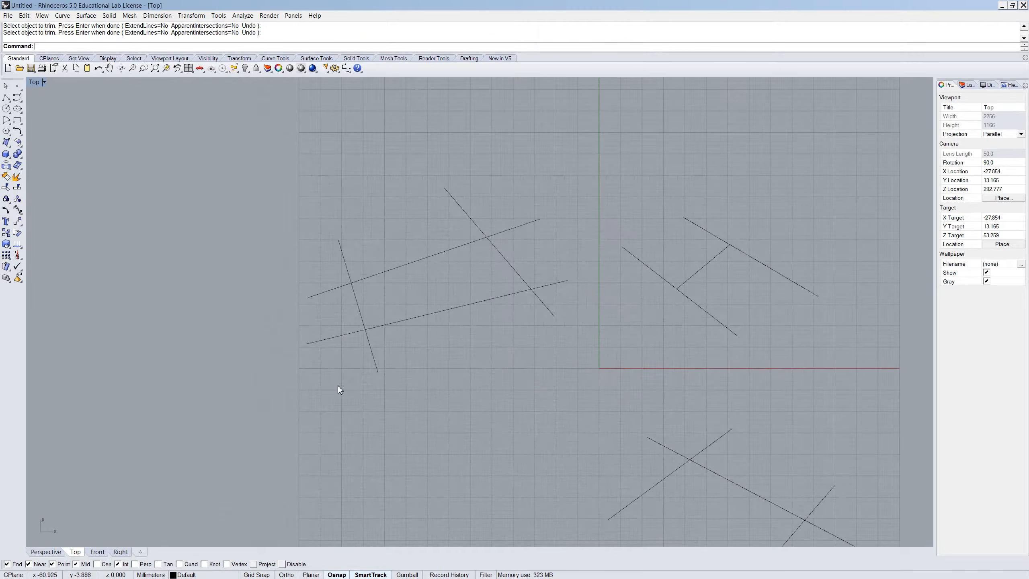
{"action": "type", "text": "split"}
{"action": "key", "text": "Return"}
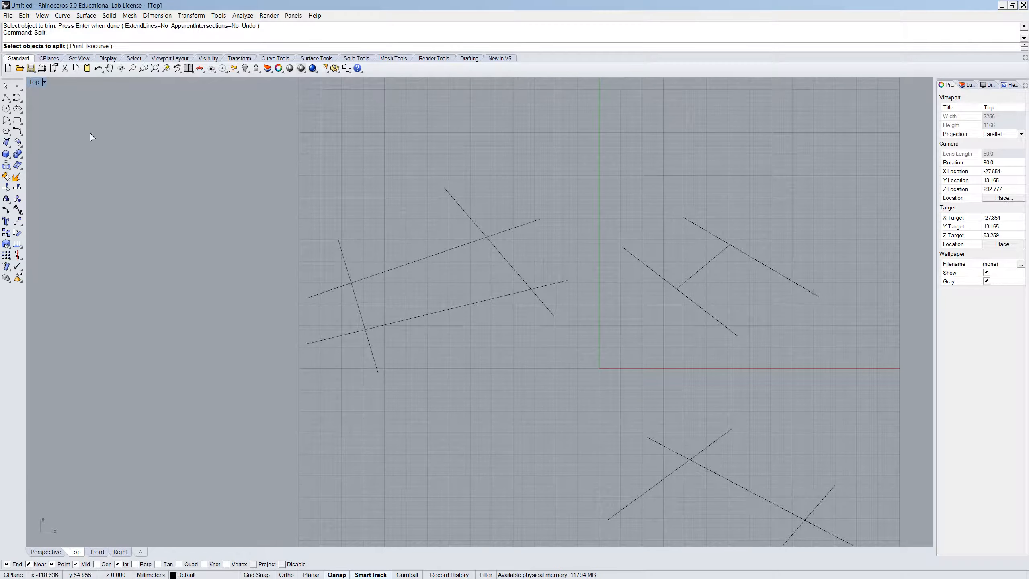
{"action": "left_click", "coordinate": [486, 300]}
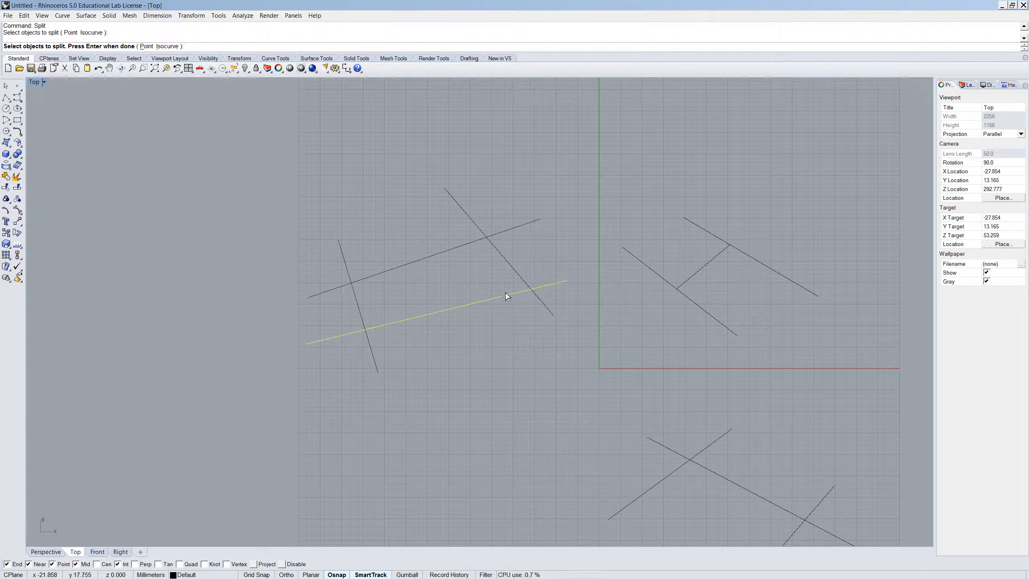
{"action": "key", "text": "Return"}
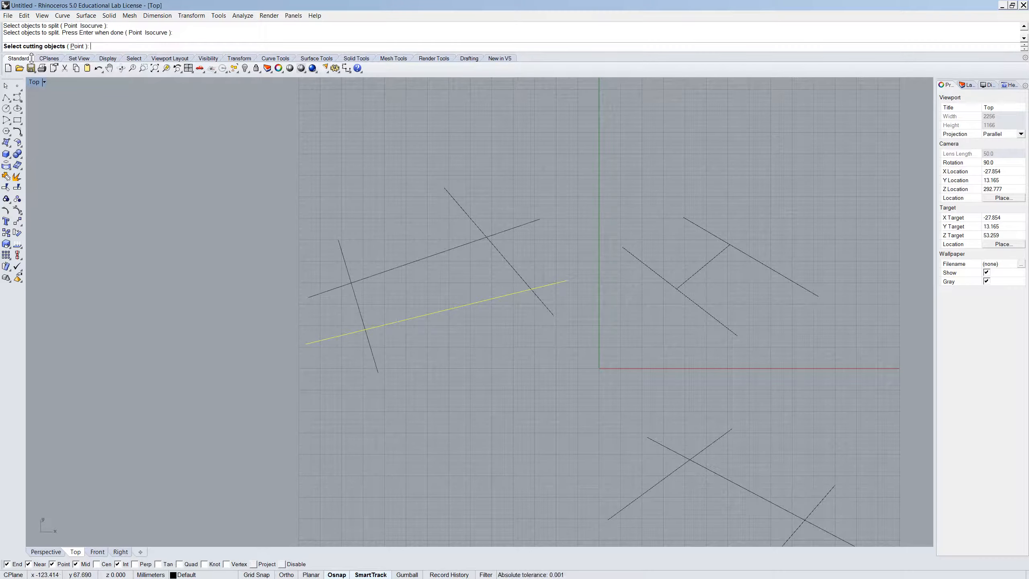
{"action": "left_click", "coordinate": [364, 322]}
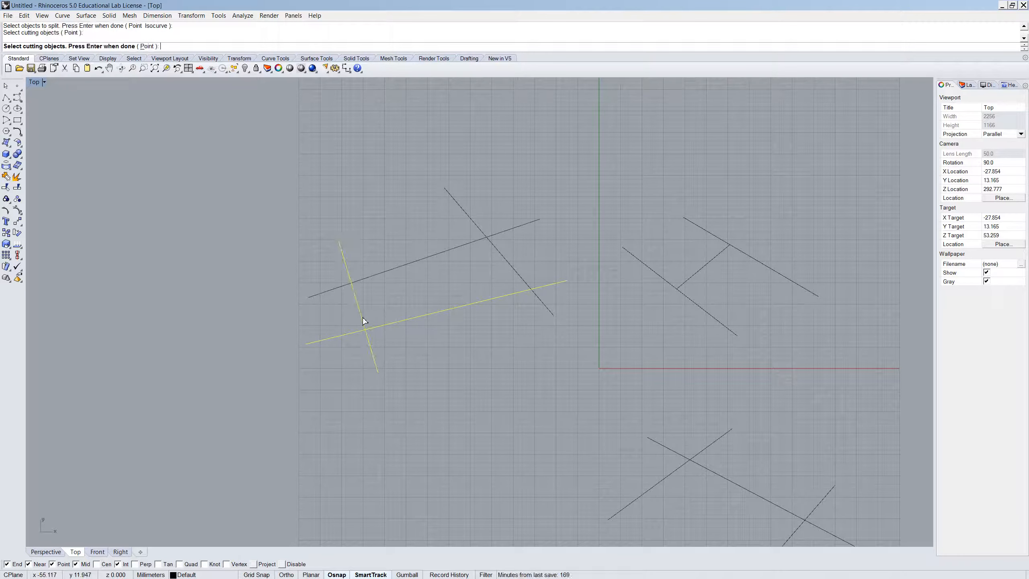
{"action": "left_click", "coordinate": [513, 275]}
{"action": "key", "text": "Return"}
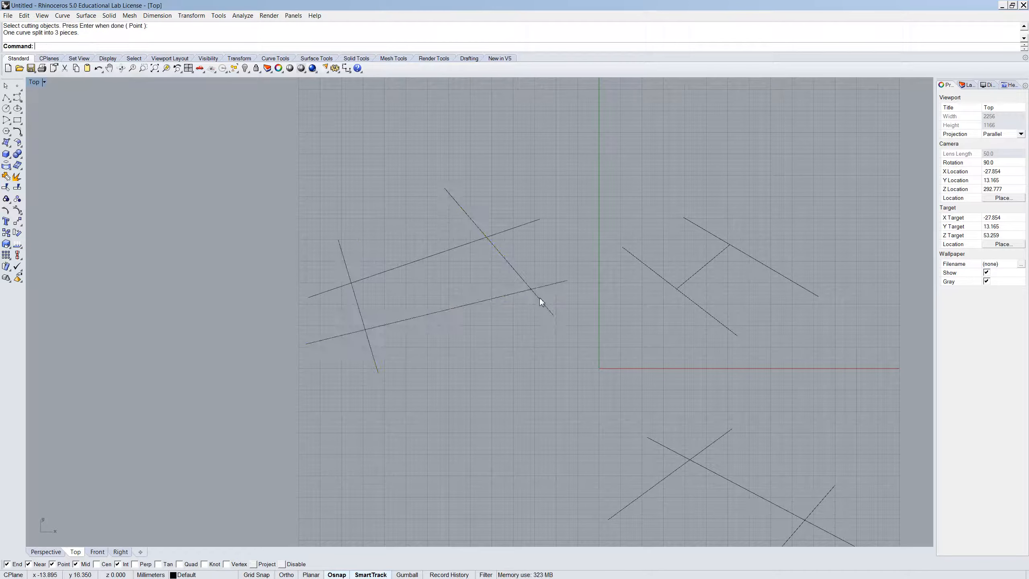
Step: Select the segments of the split line and the two steep cutting lines to examine how the line is divided
{"action": "left_click", "coordinate": [542, 286]}
{"action": "left_click", "coordinate": [499, 297]}
{"action": "left_click", "coordinate": [340, 333]}
{"action": "left_click", "coordinate": [356, 332]}
{"action": "left_click", "coordinate": [394, 324]}
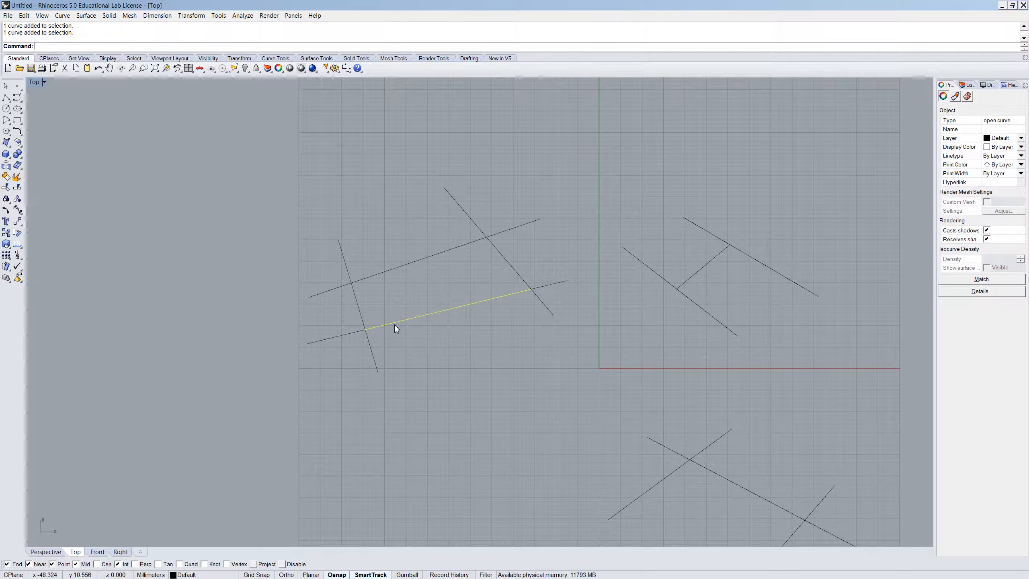
{"action": "left_click", "coordinate": [516, 274]}
{"action": "left_click", "coordinate": [361, 321], "text": "shift"}
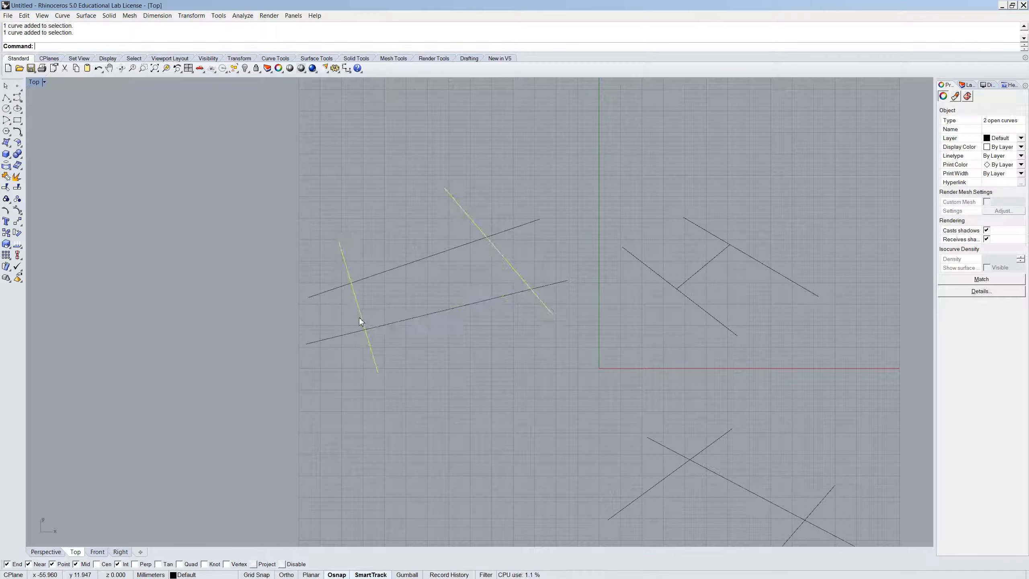
{"action": "left_click_drag", "start_coordinate": [410, 321], "coordinate": [406, 326]}
{"action": "key", "text": "ctrl+z"}
{"action": "left_click", "coordinate": [336, 334]}
{"action": "left_click", "coordinate": [535, 289]}
{"action": "left_click", "coordinate": [503, 304]}
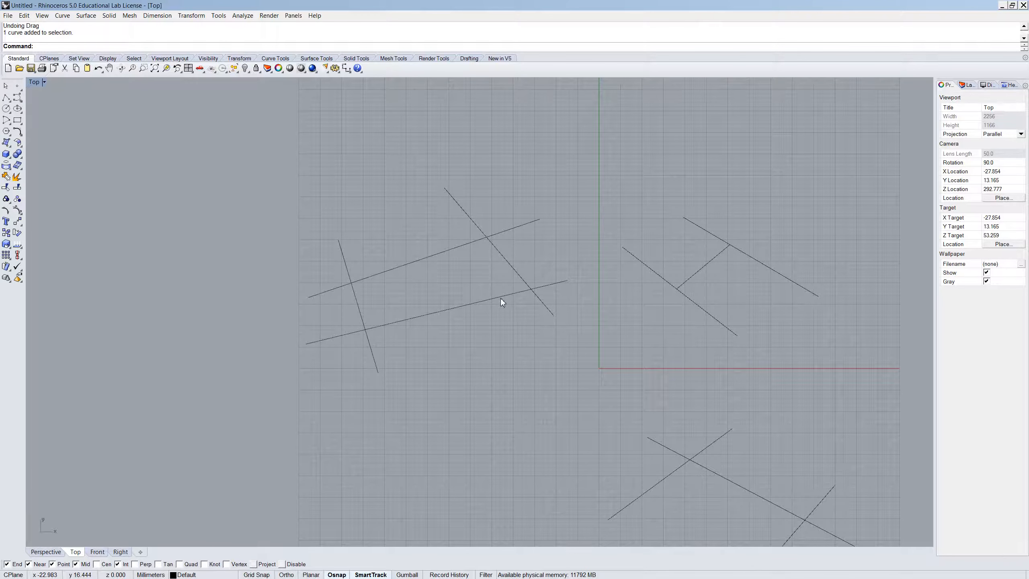
Step: Draw a wavy degree-3 curve through six control points above the line groups, extending beyond the grid
{"action": "scroll", "coordinate": [375, 300], "scroll_direction": "down", "scroll_amount": 5}
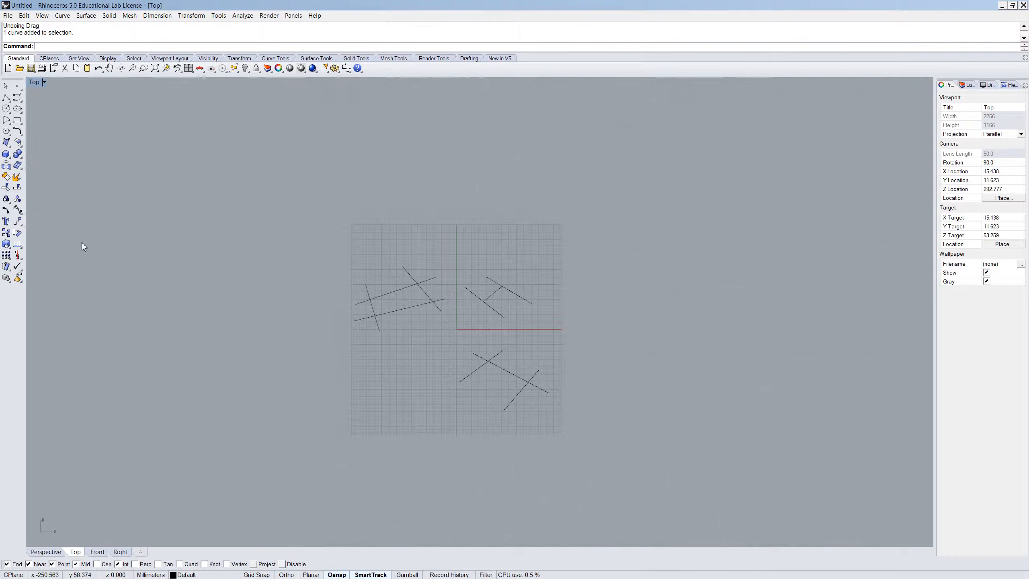
{"action": "scroll", "coordinate": [495, 298], "scroll_direction": "up", "scroll_amount": 5}
{"action": "scroll", "coordinate": [495, 298], "scroll_direction": "up", "scroll_amount": 1}
{"action": "left_click", "coordinate": [510, 276]}
{"action": "left_click", "coordinate": [528, 277]}
{"action": "scroll", "coordinate": [502, 367], "scroll_direction": "down", "scroll_amount": 4}
{"action": "type", "text": "Curve"}
{"action": "key", "text": "Return"}
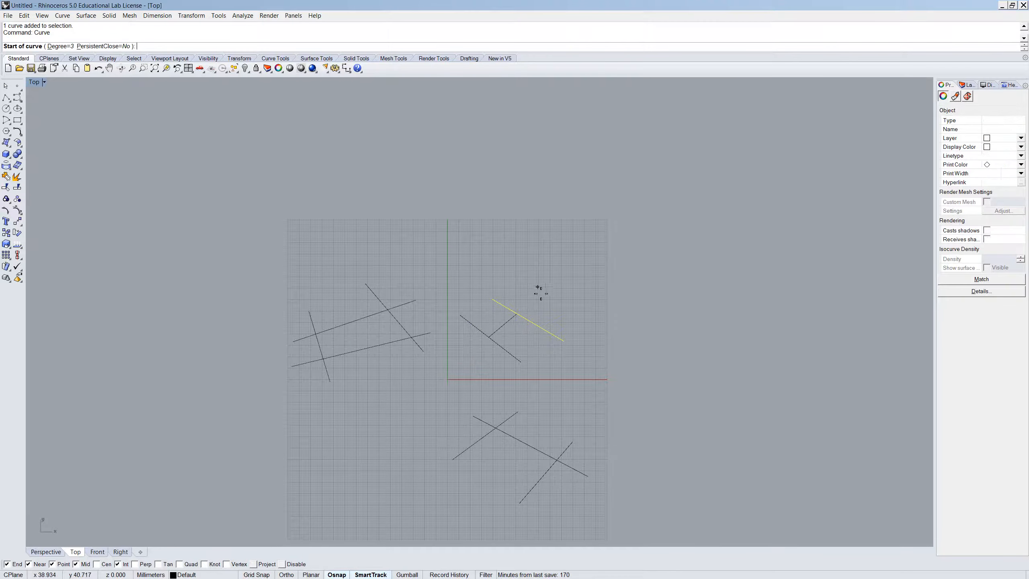
{"action": "left_click", "coordinate": [457, 256]}
{"action": "left_click", "coordinate": [523, 160]}
{"action": "left_click", "coordinate": [636, 259]}
{"action": "left_click", "coordinate": [667, 315]}
{"action": "left_click", "coordinate": [770, 219]}
{"action": "left_click", "coordinate": [839, 168]}
{"action": "right_click", "coordinate": [882, 254]}
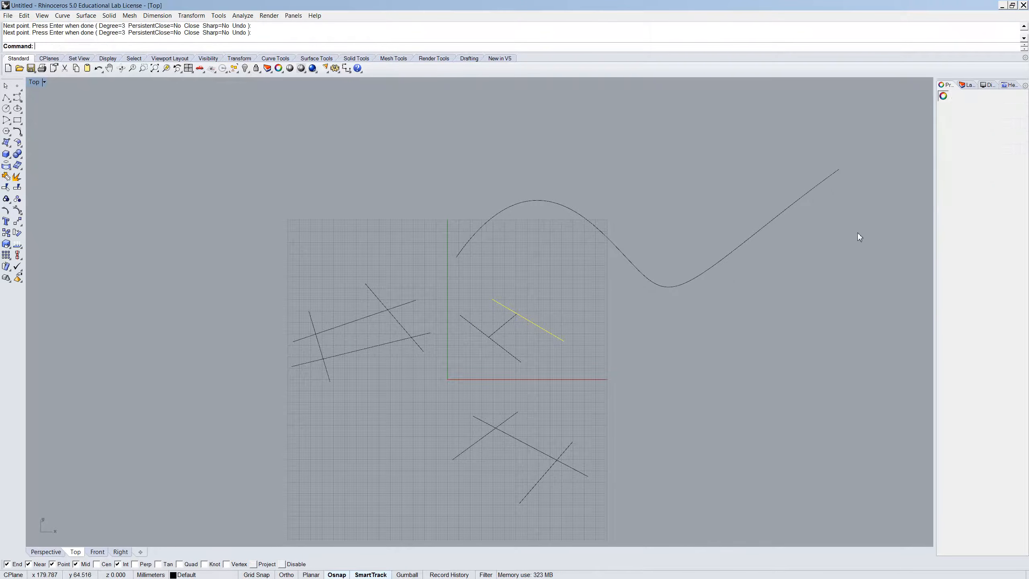
Step: Draw a second wavy curve with seven control points that crosses the first curve several times
{"action": "right_click", "coordinate": [857, 232]}
{"action": "left_click", "coordinate": [744, 167]}
{"action": "left_click", "coordinate": [814, 265]}
{"action": "left_click", "coordinate": [748, 317]}
{"action": "left_click", "coordinate": [602, 185]}
{"action": "left_click", "coordinate": [572, 173]}
{"action": "left_click", "coordinate": [543, 278]}
{"action": "left_click", "coordinate": [347, 205]}
{"action": "right_click", "coordinate": [333, 167]}
{"action": "left_click", "coordinate": [506, 257]}
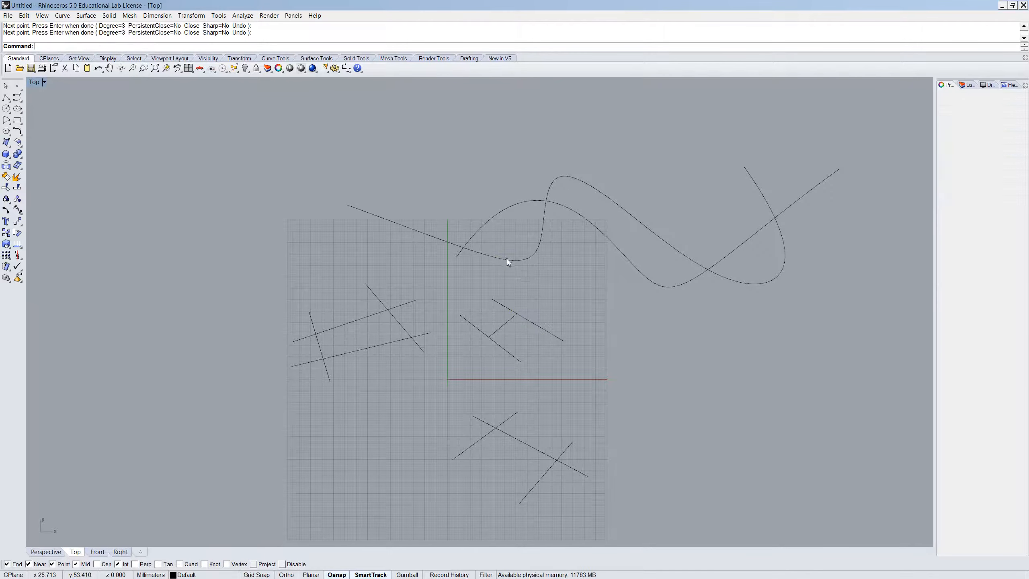
{"action": "left_click", "coordinate": [669, 313]}
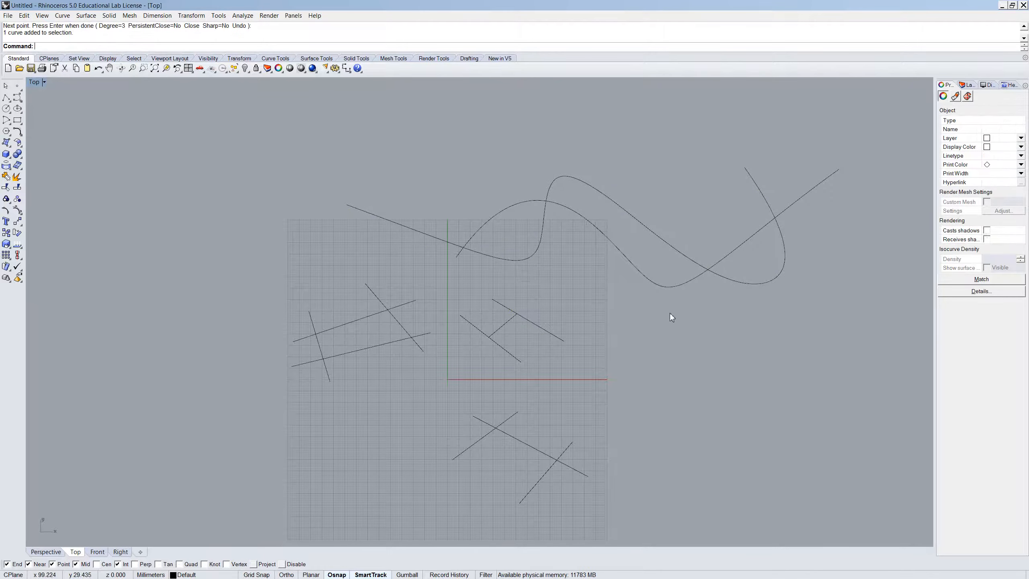
Step: Split the second wavy curve, using the first wavy curve as the cutting object
{"action": "left_click", "coordinate": [650, 227]}
{"action": "type", "text": "Sp"}
{"action": "key", "text": "Return"}
{"action": "left_click", "coordinate": [646, 281]}
{"action": "key", "text": "Return"}
Step: Select individual pieces of the wavy curves and all the curves together to examine the result of the split
{"action": "left_click", "coordinate": [701, 264]}
{"action": "left_click", "coordinate": [543, 236]}
{"action": "left_click", "coordinate": [437, 239]}
{"action": "left_click", "coordinate": [457, 256]}
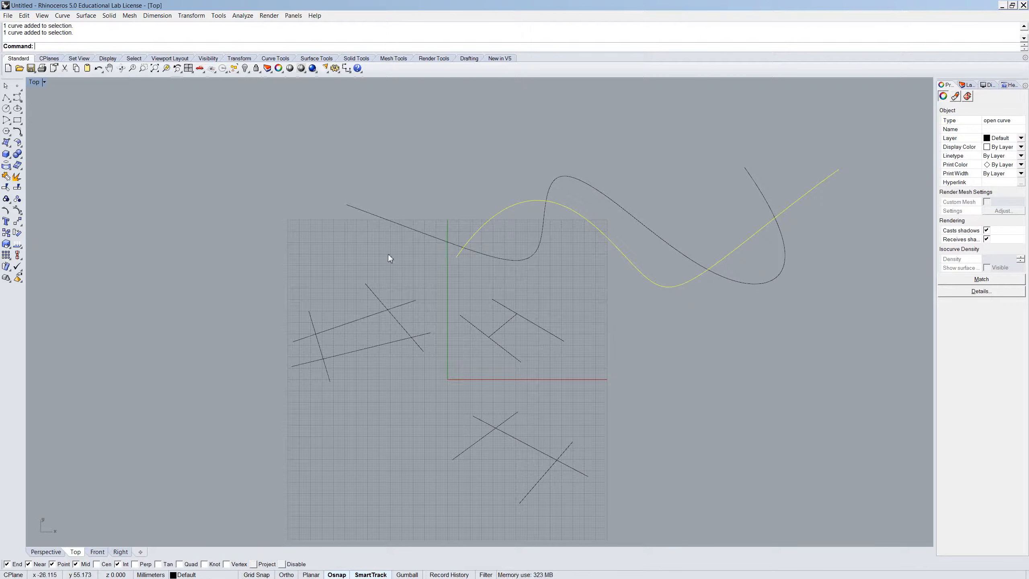
{"action": "scroll", "coordinate": [512, 367], "scroll_direction": "down", "scroll_amount": 5}
{"action": "scroll", "coordinate": [644, 425], "scroll_direction": "up", "scroll_amount": 2}
{"action": "left_click_drag", "start_coordinate": [656, 422], "coordinate": [215, 235]}
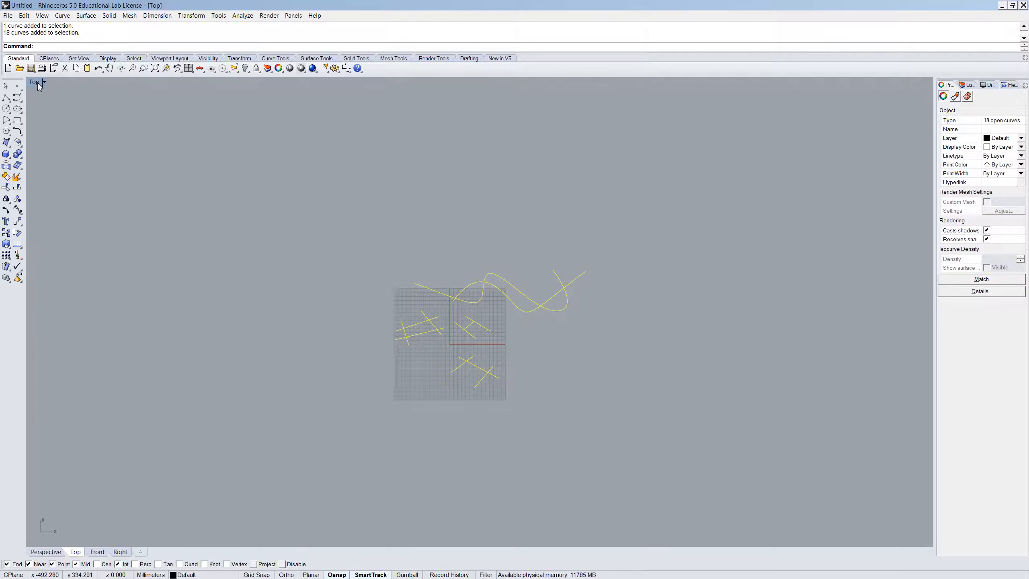
{"action": "key", "text": "Escape"}
Step: Create a rectangular plane surface to the right of the line groups and show it in the four-viewport layout
{"action": "type", "text": "Pla"}
{"action": "key", "text": "Return"}
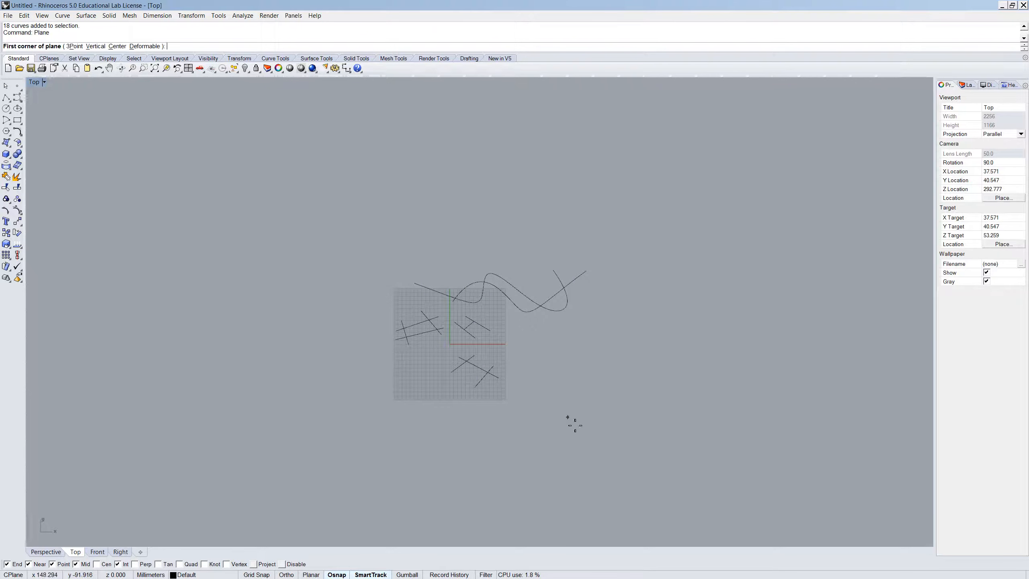
{"action": "left_click", "coordinate": [556, 410]}
{"action": "left_click", "coordinate": [664, 326]}
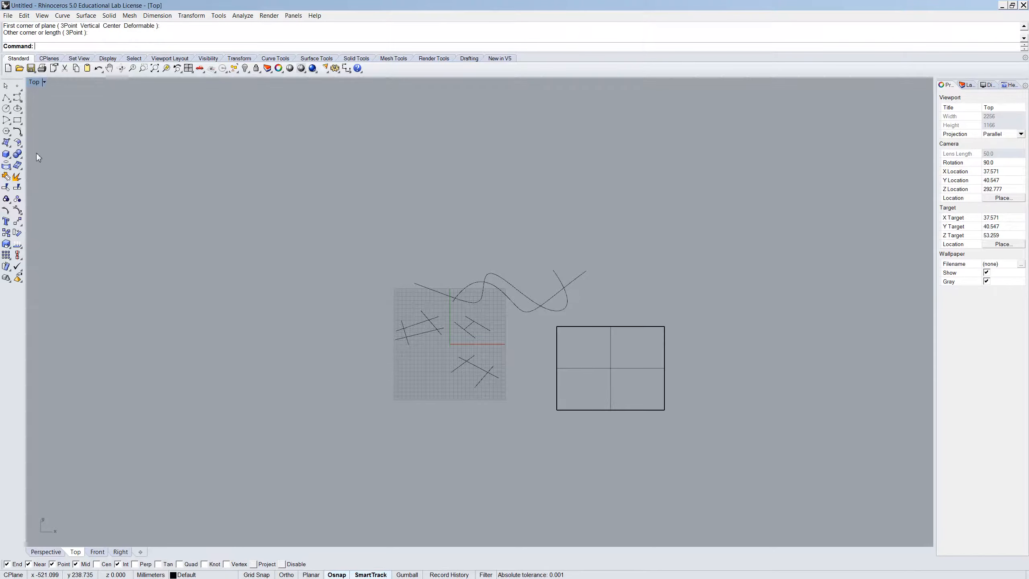
{"action": "double_click", "coordinate": [34, 81]}
{"action": "scroll", "coordinate": [757, 179], "scroll_direction": "down", "scroll_amount": 5}
{"action": "right_click_drag", "start_coordinate": [766, 181], "coordinate": [898, 129]}
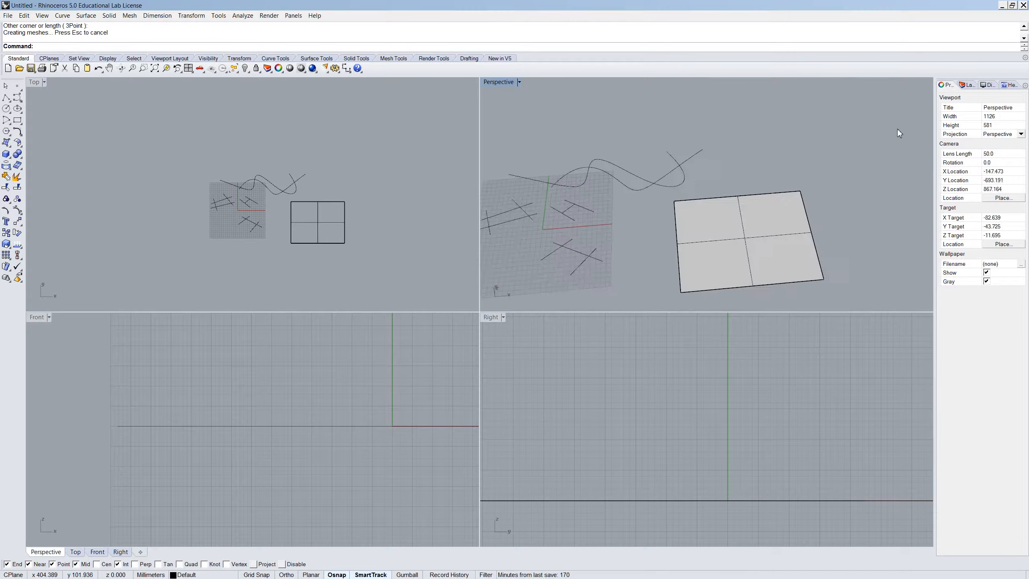
{"action": "type", "text": "Curve"}
{"action": "key", "text": "Return"}
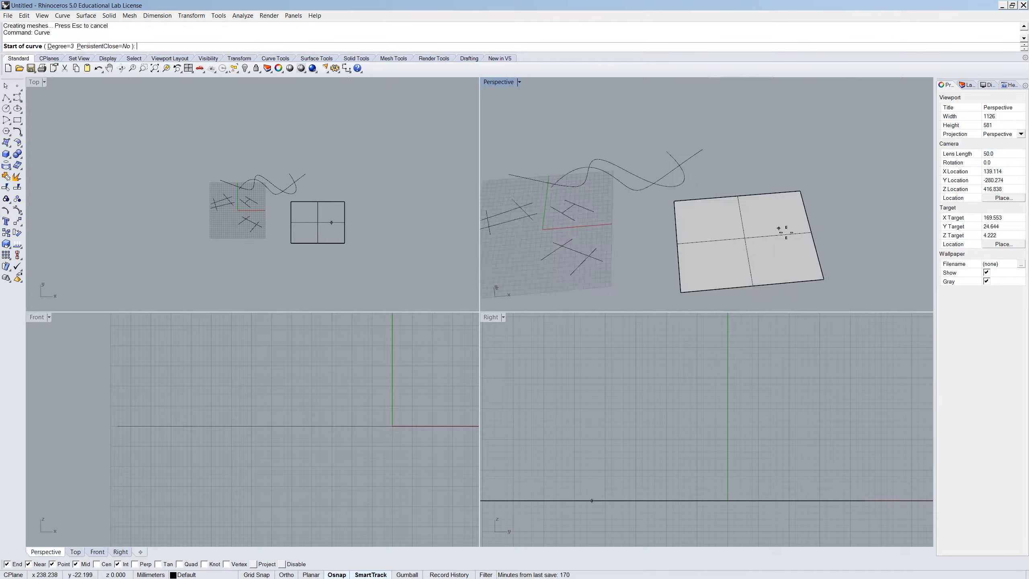
{"action": "scroll", "coordinate": [772, 204], "scroll_direction": "up", "scroll_amount": 8}
{"action": "left_click", "coordinate": [804, 133]}
{"action": "left_click", "coordinate": [760, 168]}
{"action": "left_click", "coordinate": [759, 218]}
{"action": "left_click", "coordinate": [812, 234]}
{"action": "left_click", "coordinate": [830, 283]}
{"action": "left_click", "coordinate": [788, 320]}
{"action": "key", "text": "Escape"}
Step: Draw an open U-shaped curve that dips into the upper half of the plane surface, both ends beyond its upper edge
{"action": "right_click", "coordinate": [814, 185]}
{"action": "left_click", "coordinate": [813, 127]}
{"action": "left_click", "coordinate": [768, 157]}
{"action": "left_click", "coordinate": [761, 200]}
{"action": "left_click", "coordinate": [792, 231]}
{"action": "left_click", "coordinate": [810, 255]}
{"action": "scroll", "coordinate": [808, 252], "scroll_direction": "down", "scroll_amount": 8}
{"action": "left_click", "coordinate": [794, 265]}
{"action": "left_click", "coordinate": [762, 269]}
{"action": "left_click", "coordinate": [736, 258]}
{"action": "left_click", "coordinate": [724, 246]}
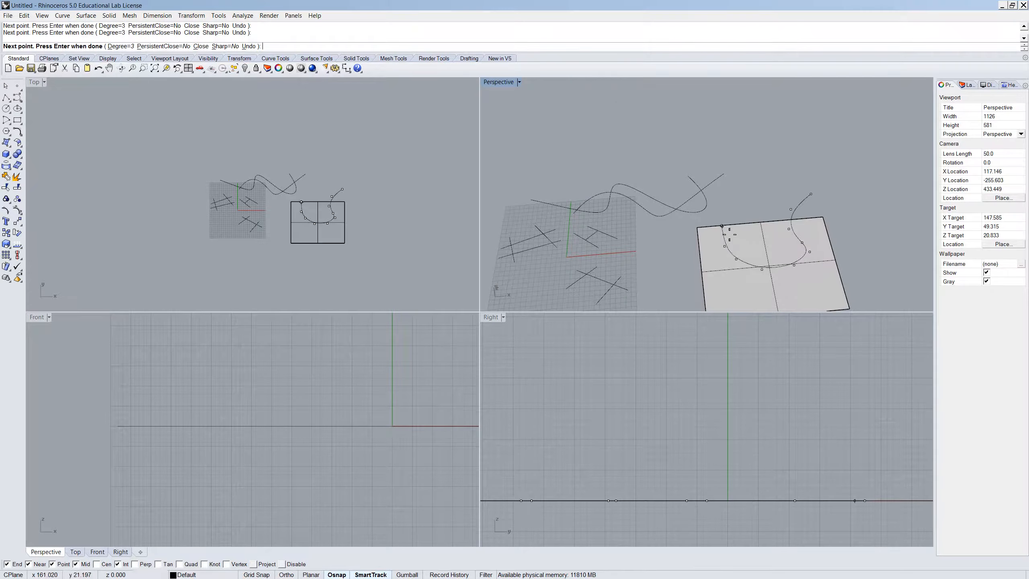
{"action": "left_click", "coordinate": [737, 191]}
{"action": "right_click", "coordinate": [737, 190]}
{"action": "scroll", "coordinate": [812, 225], "scroll_direction": "up", "scroll_amount": 8}
{"action": "scroll", "coordinate": [638, 227], "scroll_direction": "down", "scroll_amount": 8}
Step: Draw a closed oval-like curve inside the lower half of the plane surface
{"action": "type", "text": "Curve"}
{"action": "key", "text": "Return"}
{"action": "scroll", "coordinate": [674, 249], "scroll_direction": "down", "scroll_amount": 6}
{"action": "scroll", "coordinate": [649, 268], "scroll_direction": "up", "scroll_amount": 8}
{"action": "left_click", "coordinate": [752, 261]}
{"action": "left_click", "coordinate": [740, 239]}
{"action": "left_click", "coordinate": [702, 251]}
{"action": "left_click", "coordinate": [658, 258]}
{"action": "left_click", "coordinate": [669, 277]}
{"action": "left_click", "coordinate": [726, 279]}
{"action": "left_click", "coordinate": [740, 271]}
{"action": "key", "text": "Return"}
Step: Draw a large closed curve that overlaps the right edge of the plane surface
{"action": "type", "text": "Curc"}
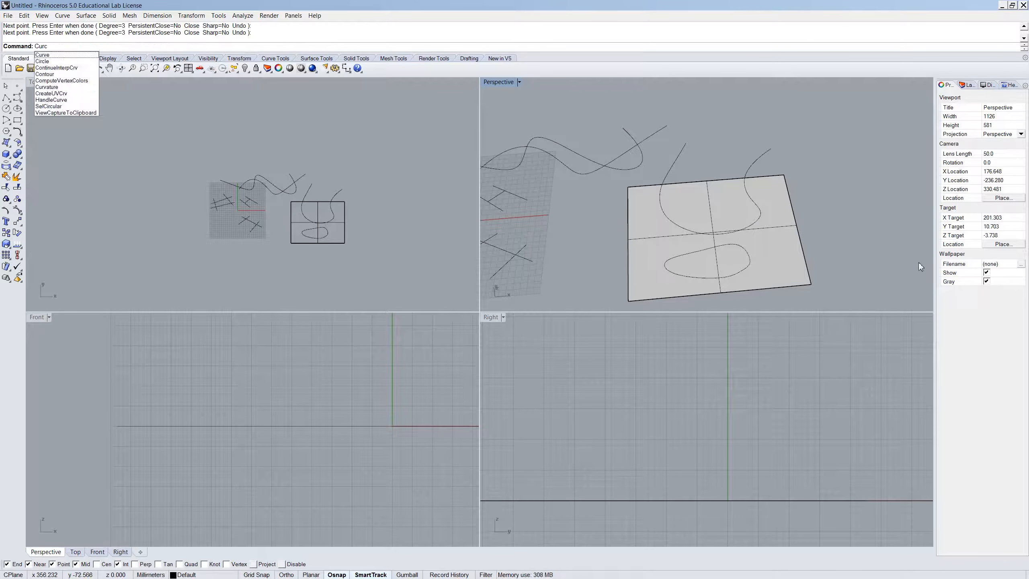
{"action": "key", "text": "Return"}
{"action": "left_click", "coordinate": [878, 253]}
{"action": "left_click", "coordinate": [889, 225]}
{"action": "left_click", "coordinate": [823, 175]}
{"action": "left_click", "coordinate": [776, 203]}
{"action": "left_click", "coordinate": [773, 236]}
{"action": "left_click", "coordinate": [777, 265]}
{"action": "left_click", "coordinate": [784, 280]}
{"action": "left_click", "coordinate": [773, 288]}
{"action": "left_click", "coordinate": [782, 294]}
{"action": "left_click", "coordinate": [814, 298]}
{"action": "left_click", "coordinate": [860, 291]}
{"action": "left_click", "coordinate": [878, 254]}
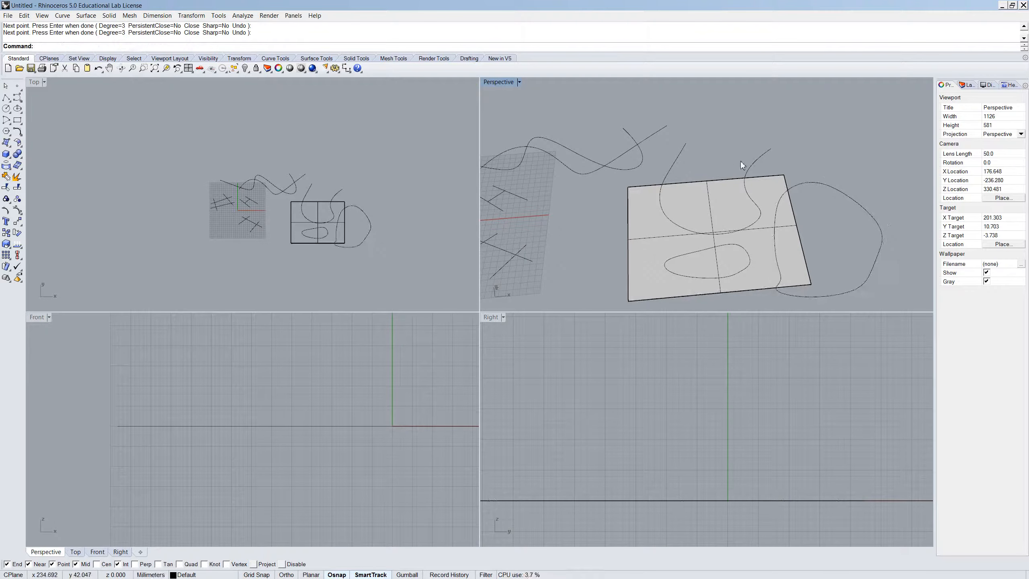
Step: Trim a hole in the plane surface, using the small inner closed curve as the cutting object
{"action": "left_click", "coordinate": [794, 184]}
{"action": "left_click", "coordinate": [738, 248]}
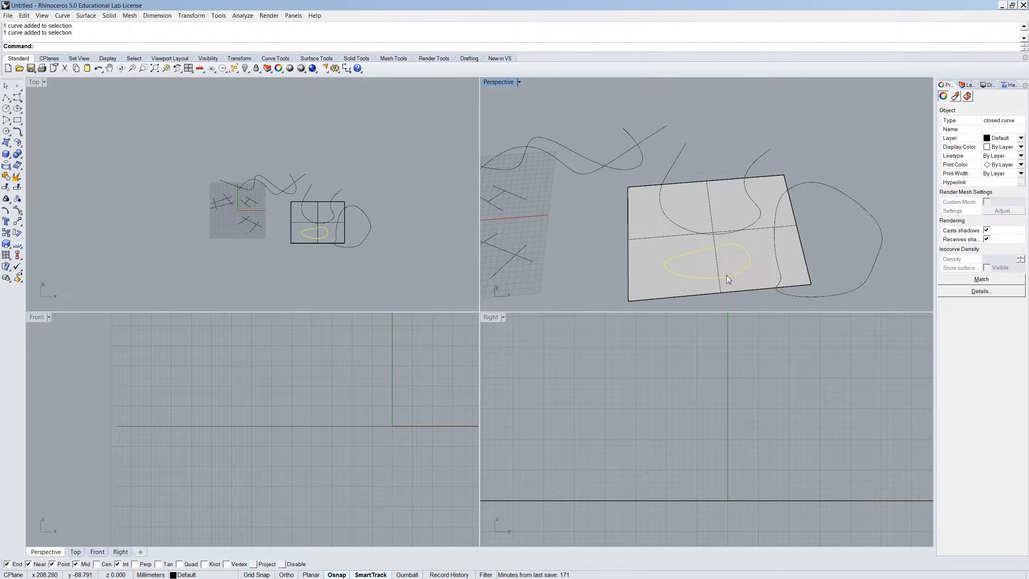
{"action": "type", "text": "trim"}
{"action": "key", "text": "Return"}
{"action": "left_click", "coordinate": [717, 266]}
{"action": "key", "text": "Return"}
Step: Split the plane surface, using the U-shaped curve and the large closed curve as cutting objects
{"action": "left_click", "coordinate": [738, 228]}
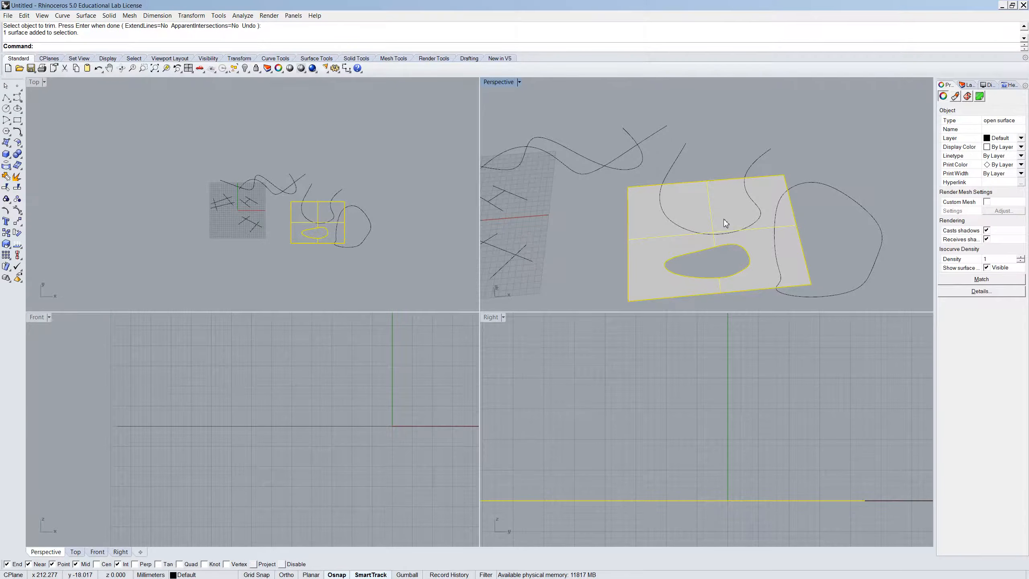
{"action": "key", "text": "Return"}
{"action": "left_click", "coordinate": [751, 165]}
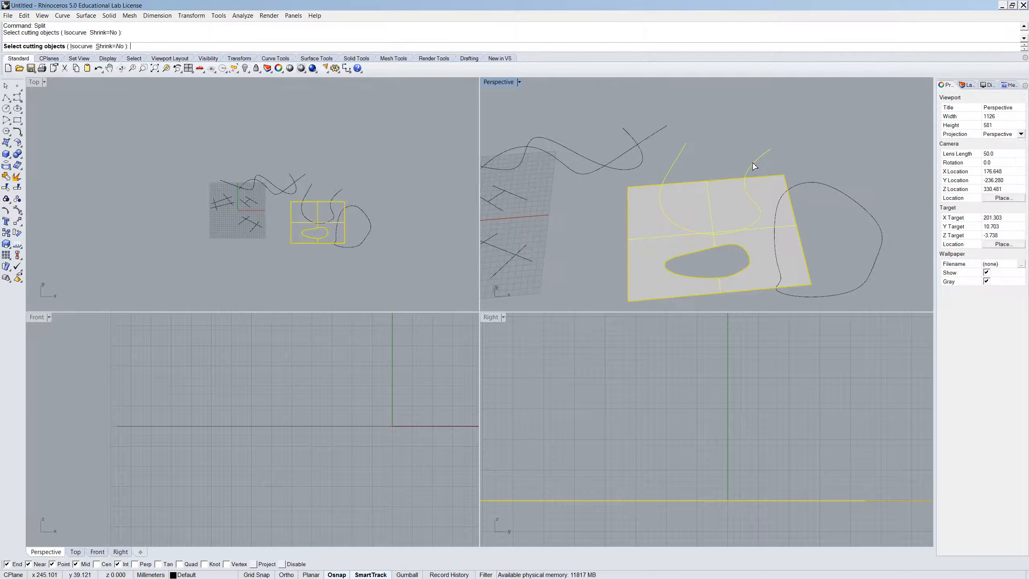
{"action": "left_click", "coordinate": [813, 183]}
{"action": "key", "text": "Return"}
Step: Delete the surface pieces inside the U-shaped curve and inside the large closed curve
{"action": "left_click", "coordinate": [799, 237]}
{"action": "left_click", "coordinate": [720, 208]}
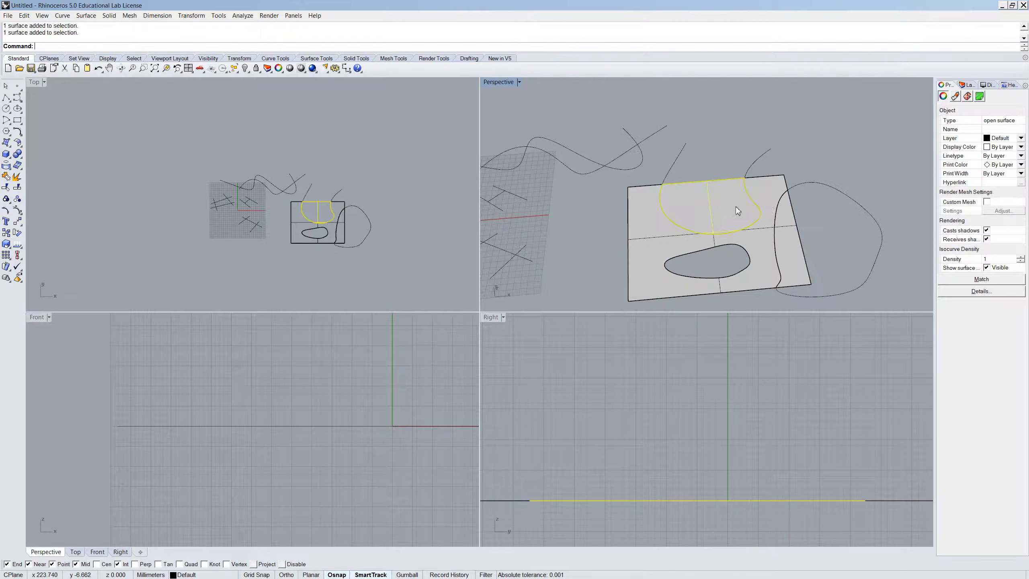
{"action": "left_click", "coordinate": [788, 225]}
{"action": "left_click", "coordinate": [727, 213]}
{"action": "key", "text": "Delete"}
{"action": "left_click", "coordinate": [786, 244]}
{"action": "key", "text": "Delete"}
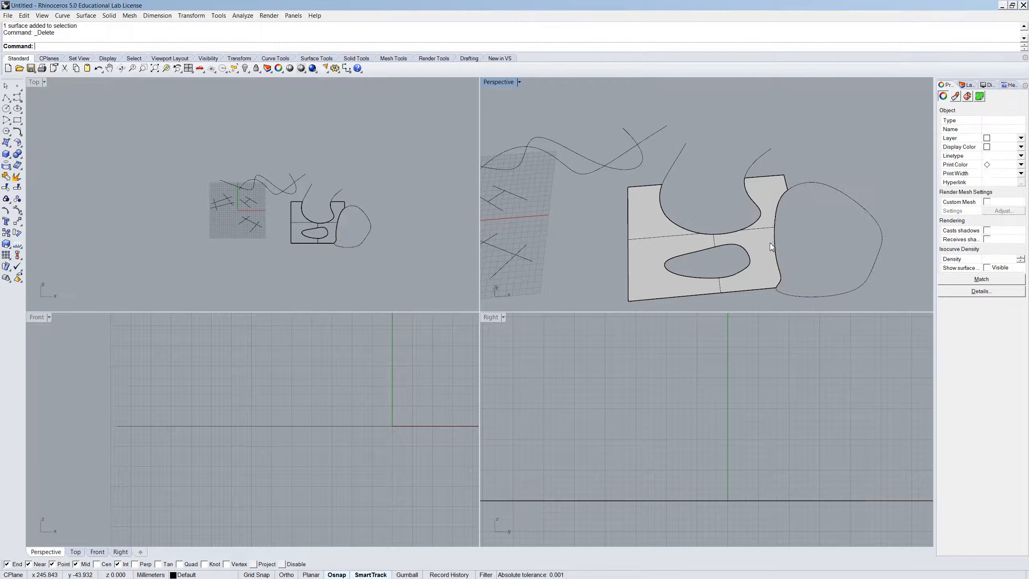
Step: Turn on the control points of the remaining cut surface and select corner points to examine its underlying shape
{"action": "left_click", "coordinate": [771, 242]}
{"action": "right_click_drag", "start_coordinate": [629, 106], "coordinate": [612, 224]}
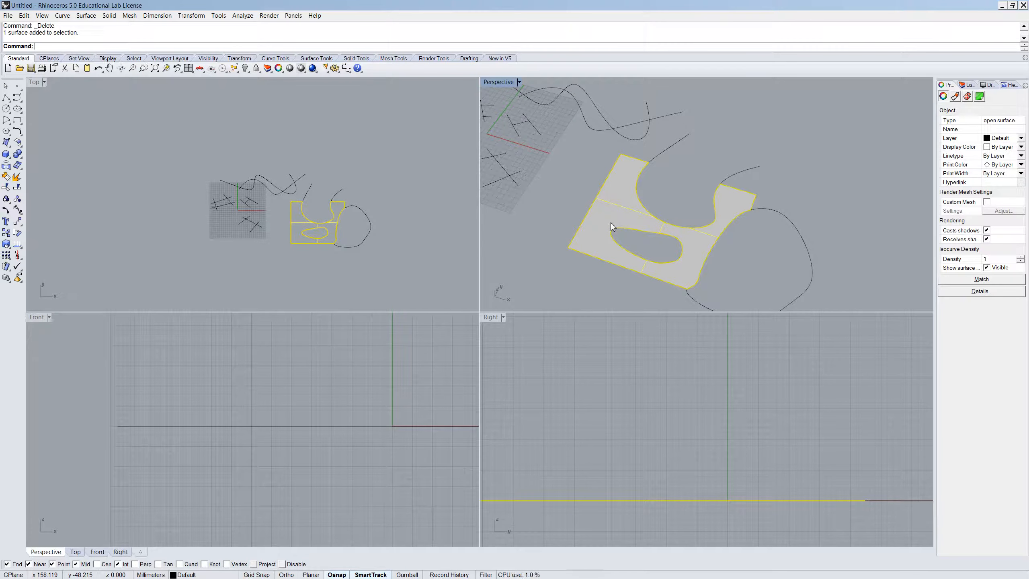
{"action": "left_click", "coordinate": [677, 196]}
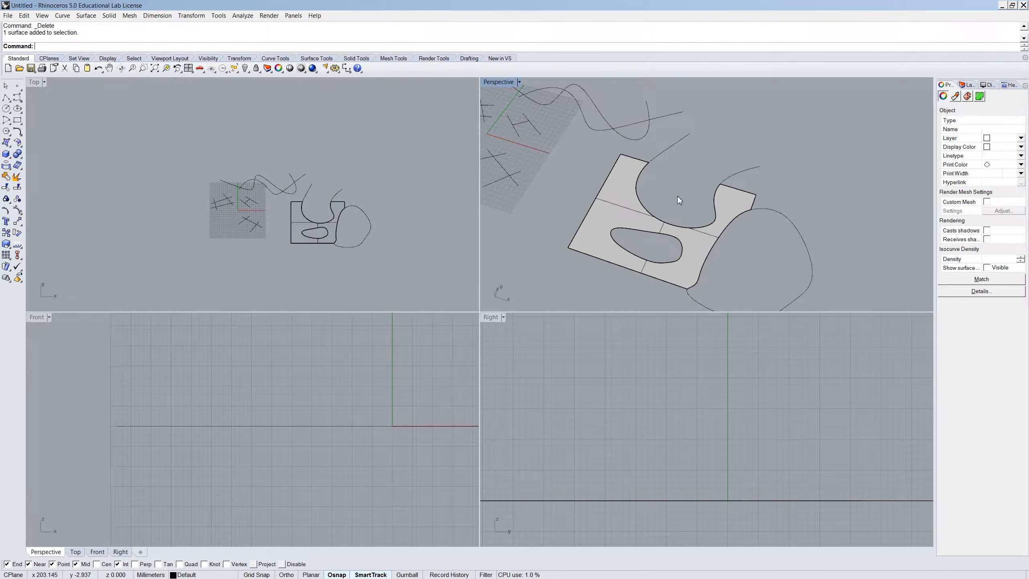
{"action": "scroll", "coordinate": [664, 189], "scroll_direction": "up", "scroll_amount": 5}
{"action": "scroll", "coordinate": [702, 230], "scroll_direction": "down", "scroll_amount": 5}
{"action": "left_click", "coordinate": [614, 252]}
{"action": "type", "text": "PointsOn"}
{"action": "key", "text": "Return"}
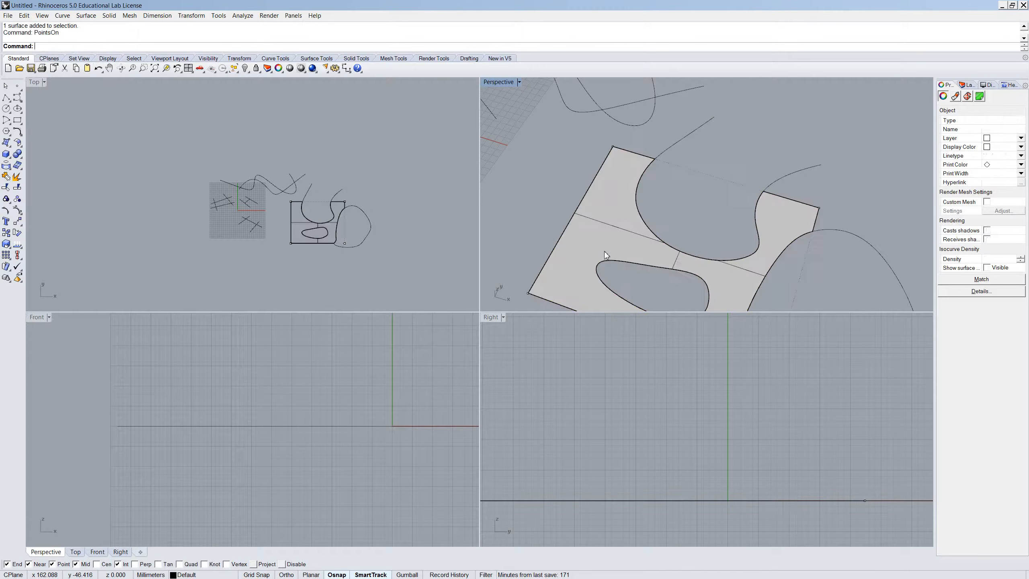
{"action": "scroll", "coordinate": [640, 215], "scroll_direction": "down", "scroll_amount": 4}
{"action": "scroll", "coordinate": [701, 263], "scroll_direction": "up", "scroll_amount": 2}
{"action": "left_click", "coordinate": [709, 265]}
{"action": "left_click", "coordinate": [748, 165]}
{"action": "left_click", "coordinate": [665, 146]}
Step: Untrim the inner hole, the U-shaped cutout and the right-hand cut edge of the surface
{"action": "left_click", "coordinate": [652, 240]}
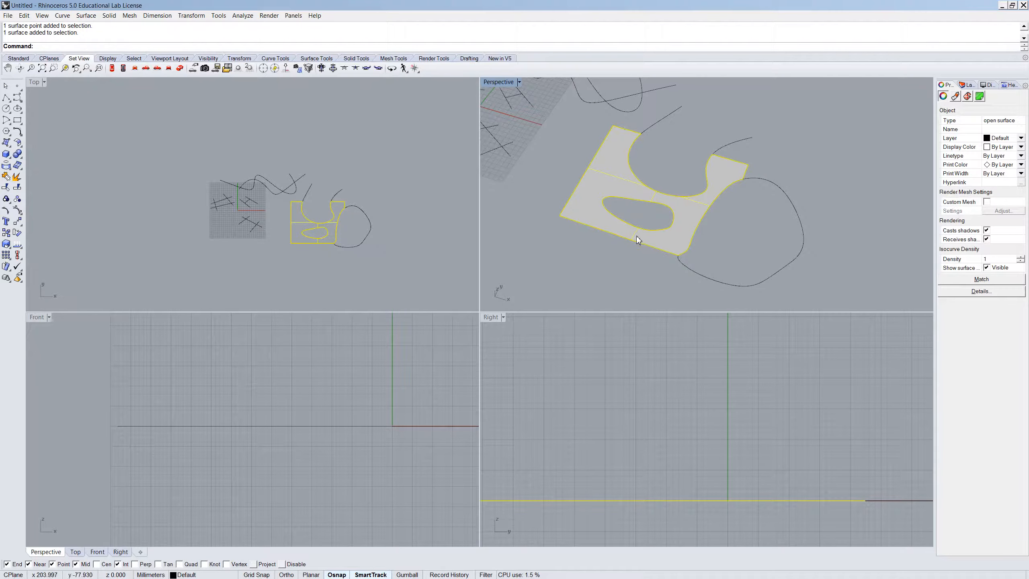
{"action": "type", "text": "Untirim"}
{"action": "key", "text": "Return"}
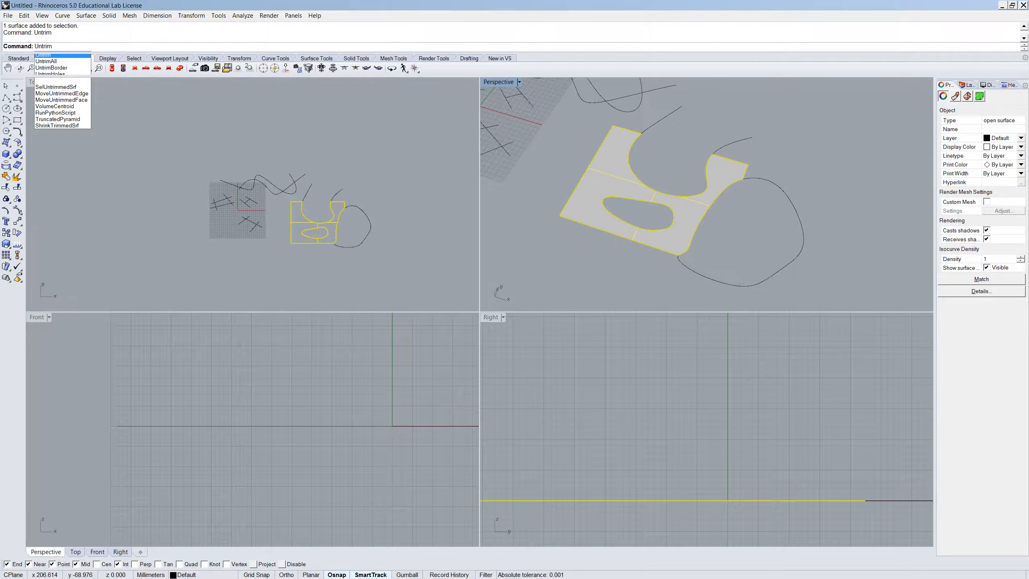
{"action": "key", "text": "Return"}
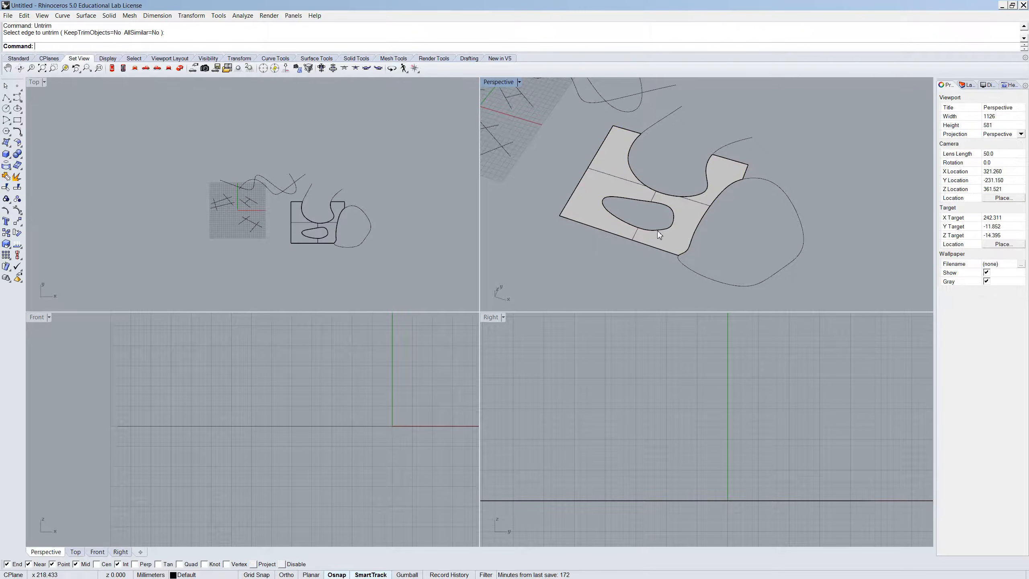
{"action": "left_click", "coordinate": [658, 230]}
{"action": "left_click", "coordinate": [692, 263]}
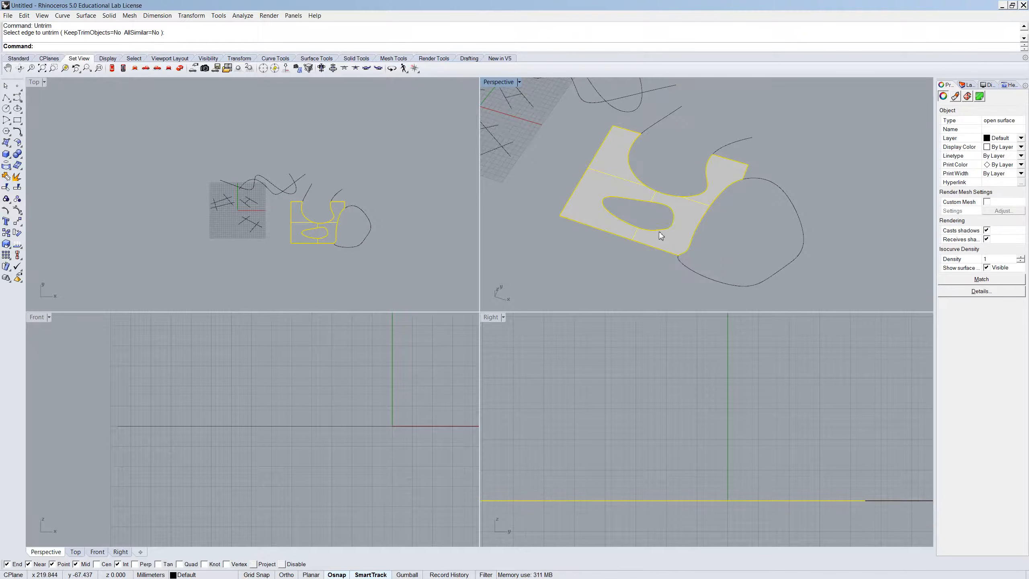
{"action": "left_click", "coordinate": [661, 232]}
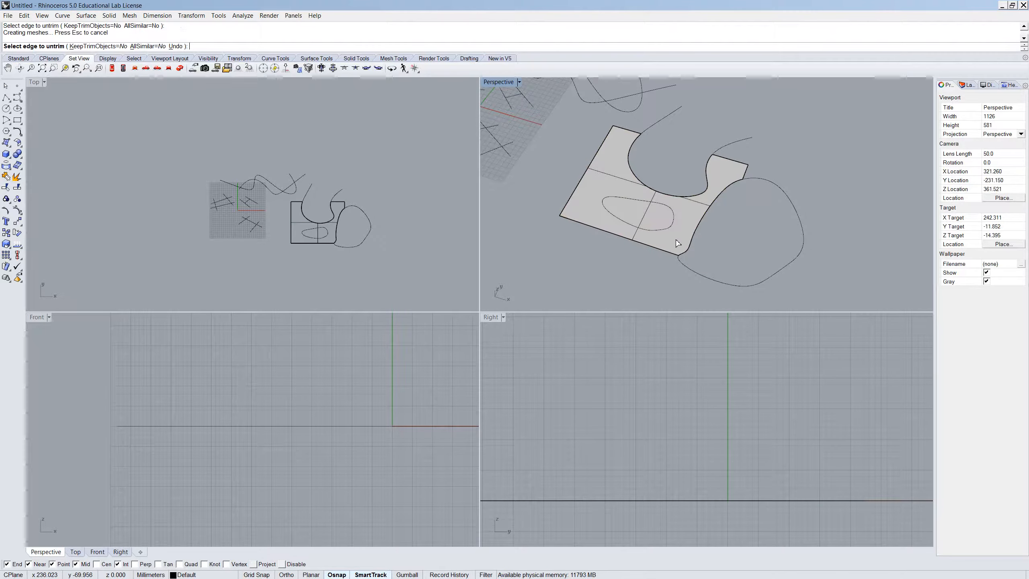
{"action": "left_click", "coordinate": [681, 196]}
{"action": "left_click", "coordinate": [701, 216]}
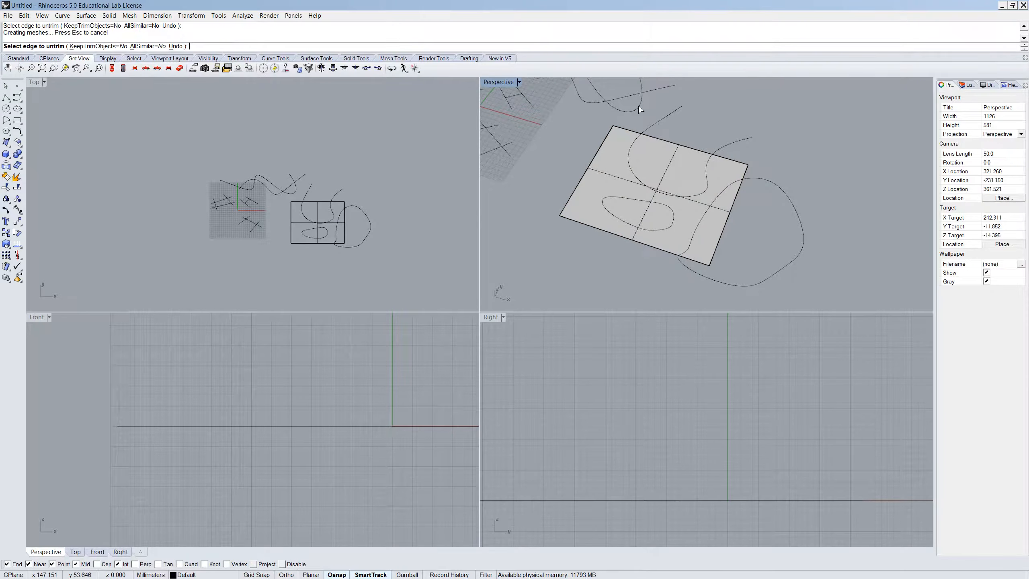
{"action": "scroll", "coordinate": [719, 259], "scroll_direction": "down", "scroll_amount": 3}
{"action": "scroll", "coordinate": [719, 259], "scroll_direction": "up", "scroll_amount": 7}
{"action": "right_click_drag", "start_coordinate": [729, 260], "coordinate": [769, 209]}
{"action": "scroll", "coordinate": [768, 203], "scroll_direction": "down", "scroll_amount": 3}
{"action": "scroll", "coordinate": [702, 155], "scroll_direction": "up", "scroll_amount": 6}
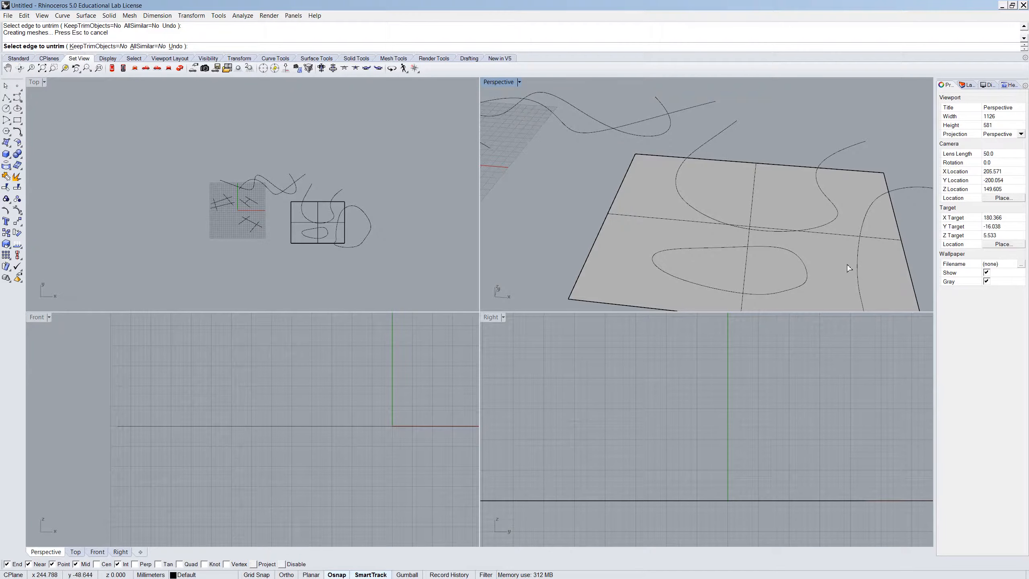
{"action": "key", "text": "Escape"}
Step: Rebuild the plane surface with 10 points and degree 3 in U and V, and turn on its control points
{"action": "left_click", "coordinate": [683, 226]}
{"action": "scroll", "coordinate": [689, 224], "scroll_direction": "down", "scroll_amount": 5}
{"action": "type", "text": "rebuild"}
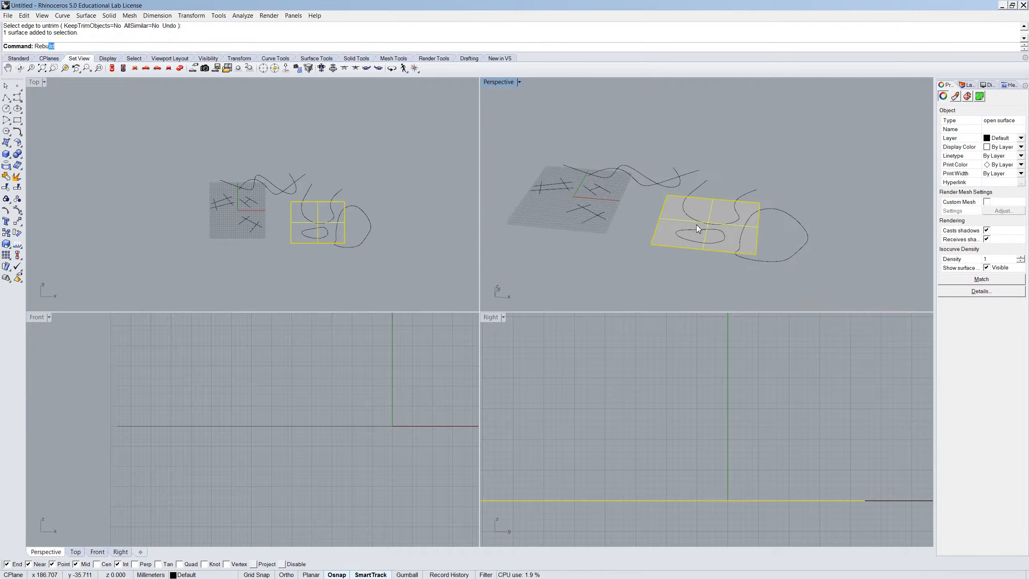
{"action": "key", "text": "Return"}
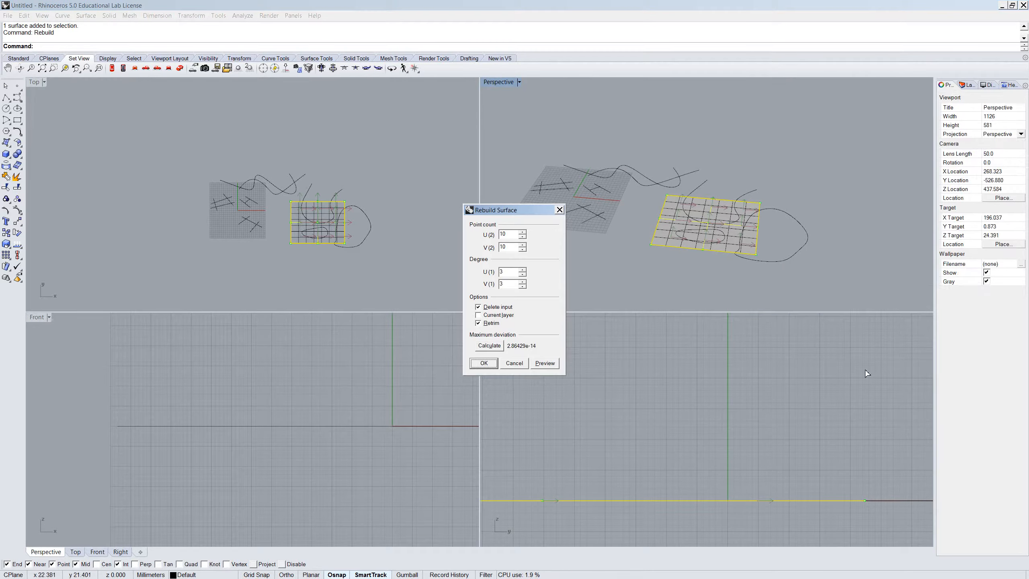
{"action": "left_click", "coordinate": [483, 363]}
{"action": "type", "text": "Pointson"}
{"action": "key", "text": "Return"}
Step: Select the middle columns of surface control points without the curves and move them vertically upward about 125 mm
{"action": "left_click_drag", "start_coordinate": [728, 255], "coordinate": [683, 202]}
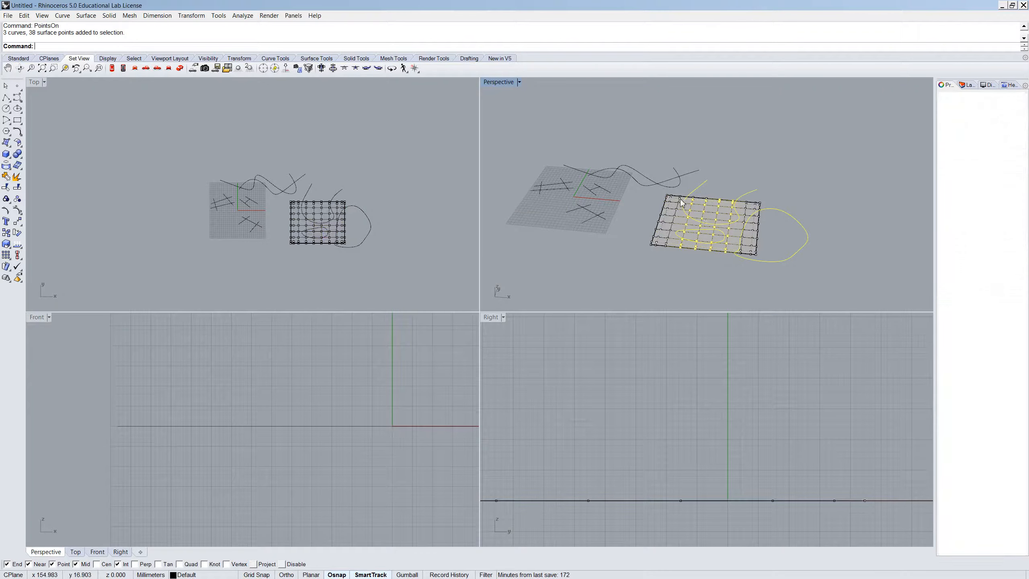
{"action": "left_click", "coordinate": [748, 198], "text": "ctrl"}
{"action": "left_click", "coordinate": [721, 232], "text": "ctrl"}
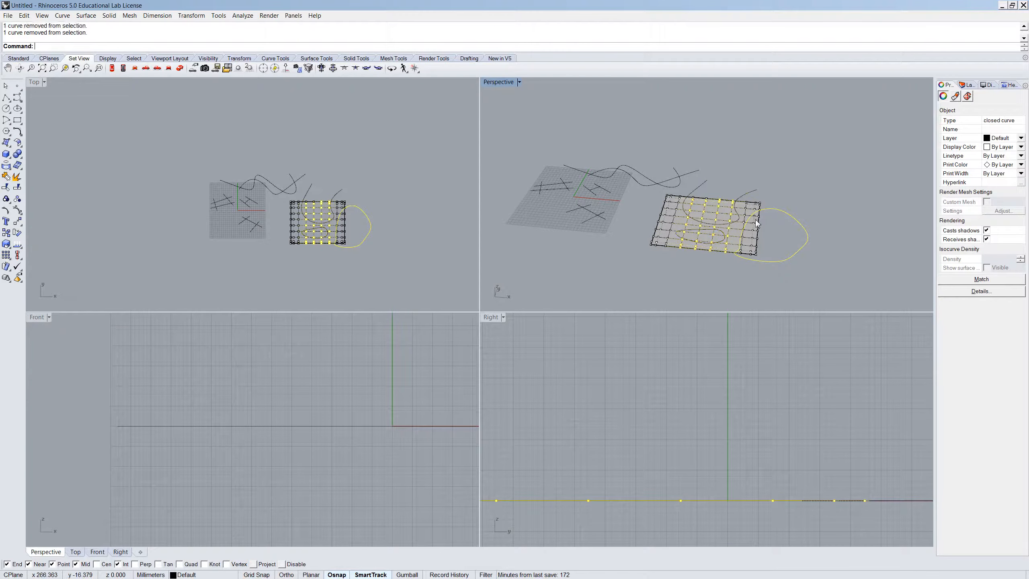
{"action": "left_click", "coordinate": [764, 212], "text": "ctrl"}
{"action": "type", "text": "Move"}
{"action": "key", "text": "Return"}
{"action": "type", "text": "v"}
{"action": "key", "text": "Return"}
{"action": "left_click", "coordinate": [731, 271]}
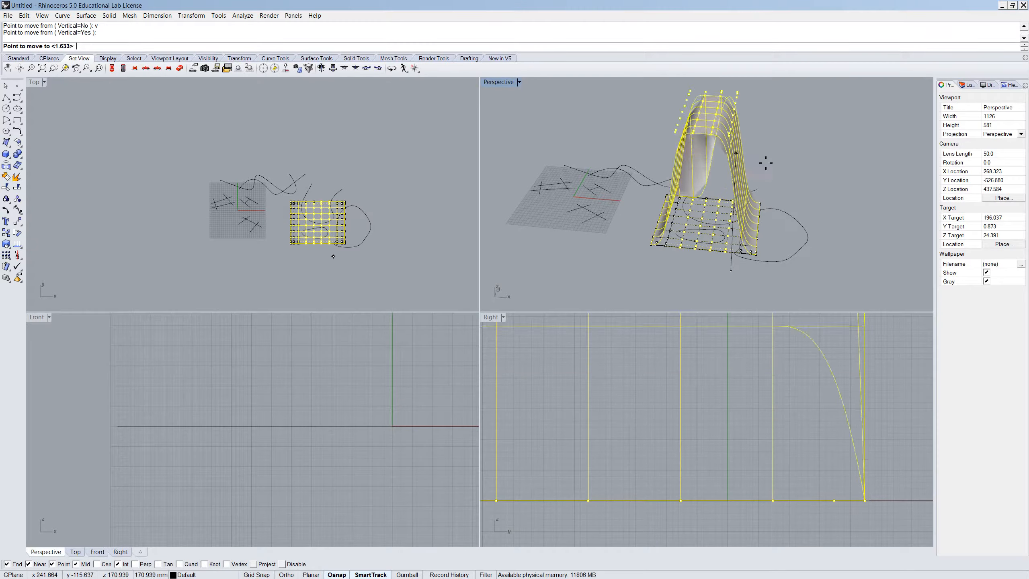
{"action": "left_click", "coordinate": [777, 191]}
{"action": "key", "text": "Escape"}
Step: Move one control-point column's upper part, both lower corner point groups and the inner closed curve vertically upward about 107 mm
{"action": "right_click_drag", "start_coordinate": [776, 191], "coordinate": [804, 178]}
{"action": "left_click_drag", "start_coordinate": [749, 117], "coordinate": [729, 143]}
{"action": "scroll", "coordinate": [296, 245], "scroll_direction": "up", "scroll_amount": 10}
{"action": "left_click_drag", "start_coordinate": [317, 253], "coordinate": [280, 199], "text": "shift"}
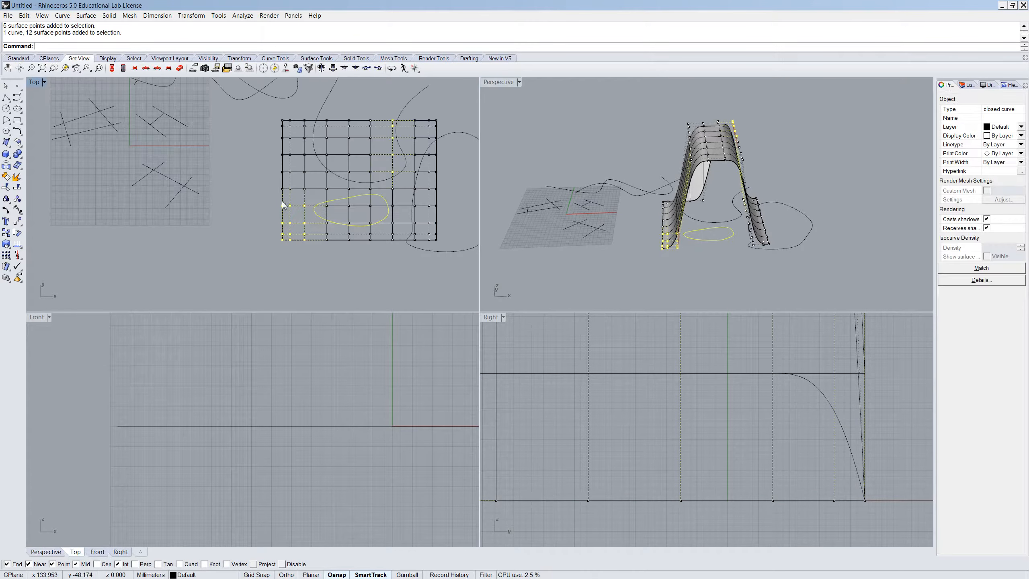
{"action": "left_click_drag", "start_coordinate": [419, 177], "coordinate": [419, 178], "text": "shift"}
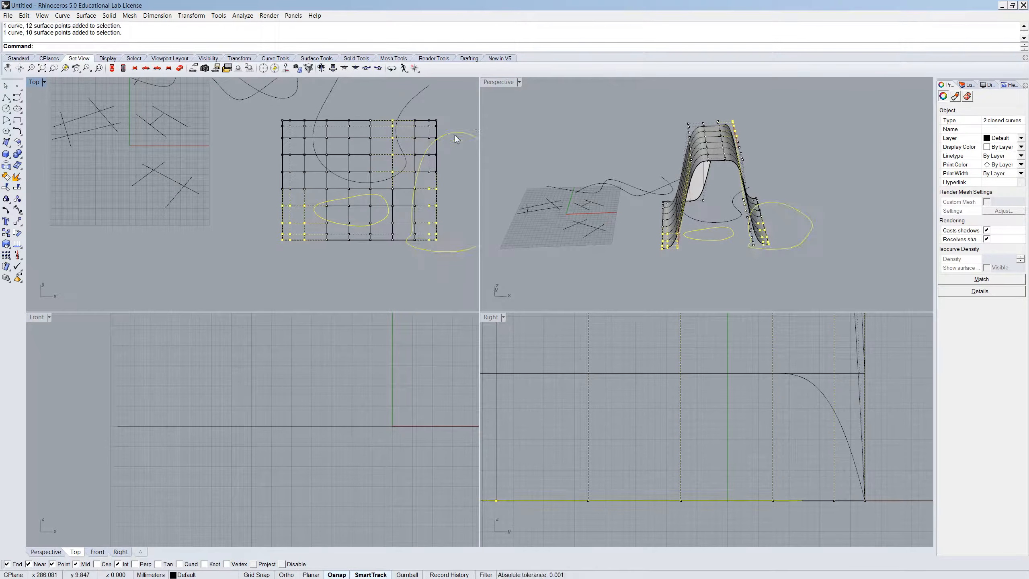
{"action": "left_click", "coordinate": [457, 132], "text": "ctrl"}
{"action": "type", "text": "move"}
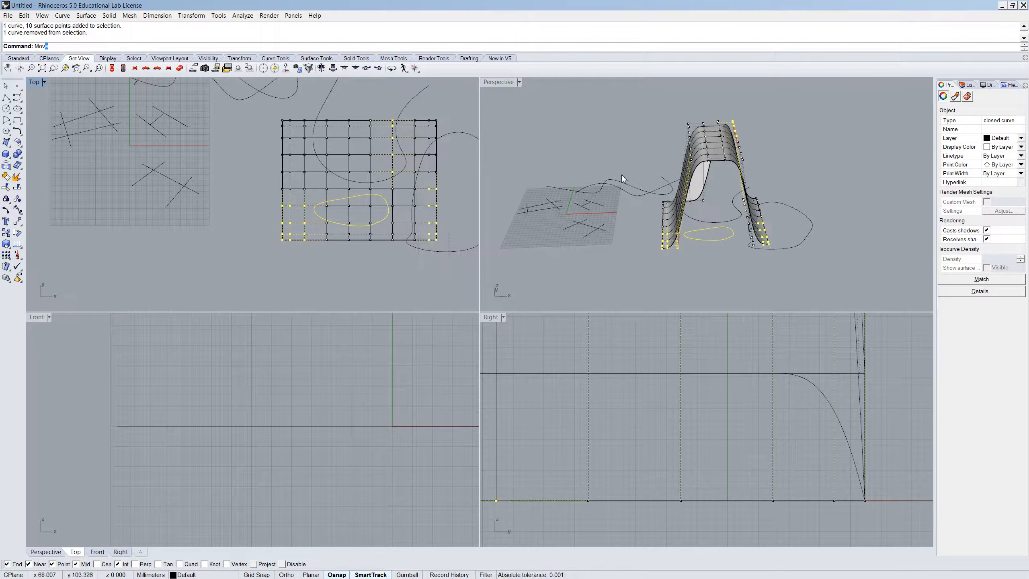
{"action": "key", "text": "Return"}
{"action": "type", "text": "v"}
{"action": "key", "text": "Return"}
{"action": "left_click", "coordinate": [858, 165]}
{"action": "left_click", "coordinate": [866, 110]}
{"action": "key", "text": "Escape"}
Step: Select further control points on the left half of the surface, move them vertically upward and hide the control points
{"action": "right_click_drag", "start_coordinate": [731, 164], "coordinate": [712, 108]}
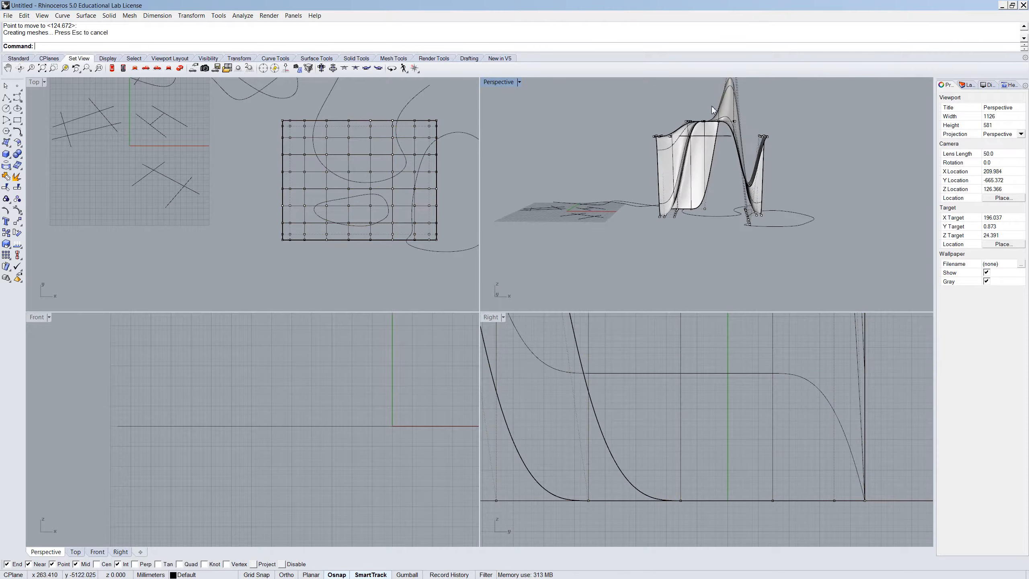
{"action": "left_click_drag", "start_coordinate": [700, 129], "coordinate": [699, 131]}
{"action": "right_click_drag", "start_coordinate": [701, 160], "coordinate": [738, 202]}
{"action": "scroll", "coordinate": [685, 155], "scroll_direction": "up", "scroll_amount": 4}
{"action": "left_click_drag", "start_coordinate": [696, 100], "coordinate": [684, 107], "text": "shift"}
{"action": "scroll", "coordinate": [307, 193], "scroll_direction": "up", "scroll_amount": 2}
{"action": "left_click_drag", "start_coordinate": [320, 199], "coordinate": [298, 150], "text": "shift"}
{"action": "type", "text": "Move"}
{"action": "key", "text": "Return"}
{"action": "type", "text": "v"}
{"action": "key", "text": "Return"}
{"action": "scroll", "coordinate": [673, 258], "scroll_direction": "down", "scroll_amount": 7}
{"action": "left_click", "coordinate": [720, 264]}
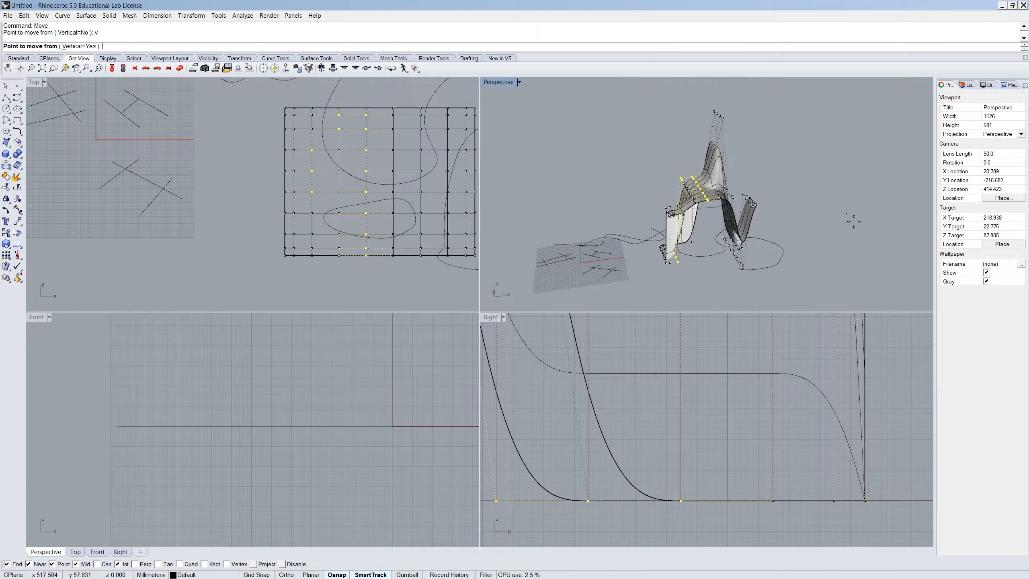
{"action": "left_click", "coordinate": [840, 193]}
{"action": "key", "text": "Escape"}
Step: Split the deformed surface in the Top view, using the large closed curve as the cutting object
{"action": "right_click_drag", "start_coordinate": [770, 146], "coordinate": [721, 158]}
{"action": "scroll", "coordinate": [747, 269], "scroll_direction": "up", "scroll_amount": 5}
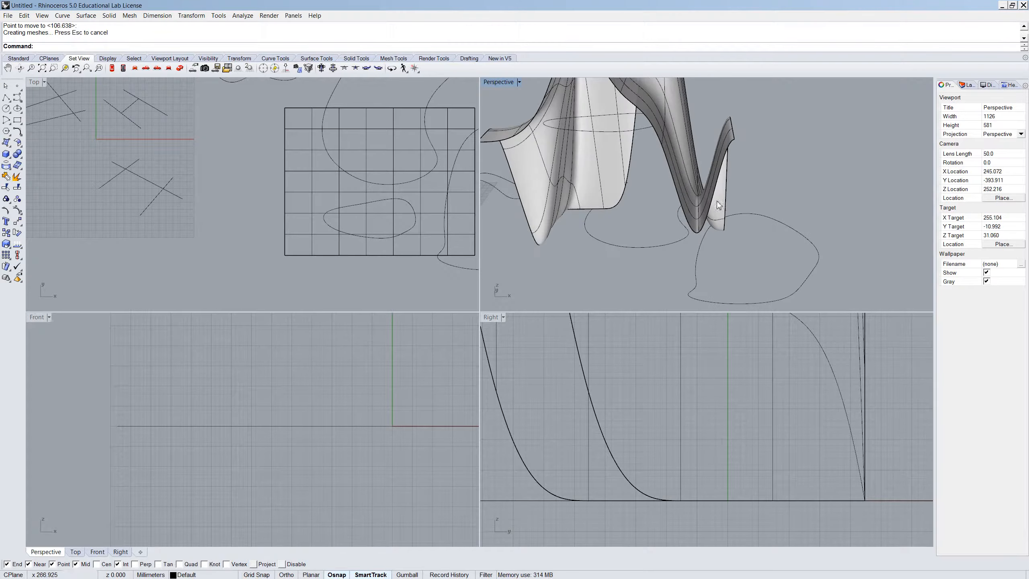
{"action": "left_click", "coordinate": [421, 190]}
{"action": "scroll", "coordinate": [421, 190], "scroll_direction": "down", "scroll_amount": 3}
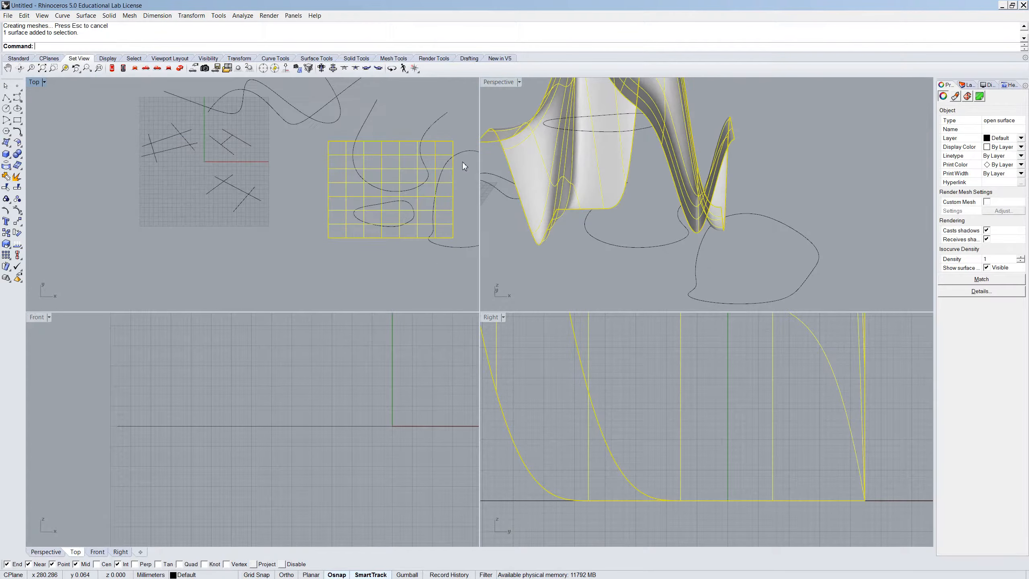
{"action": "key", "text": "Return"}
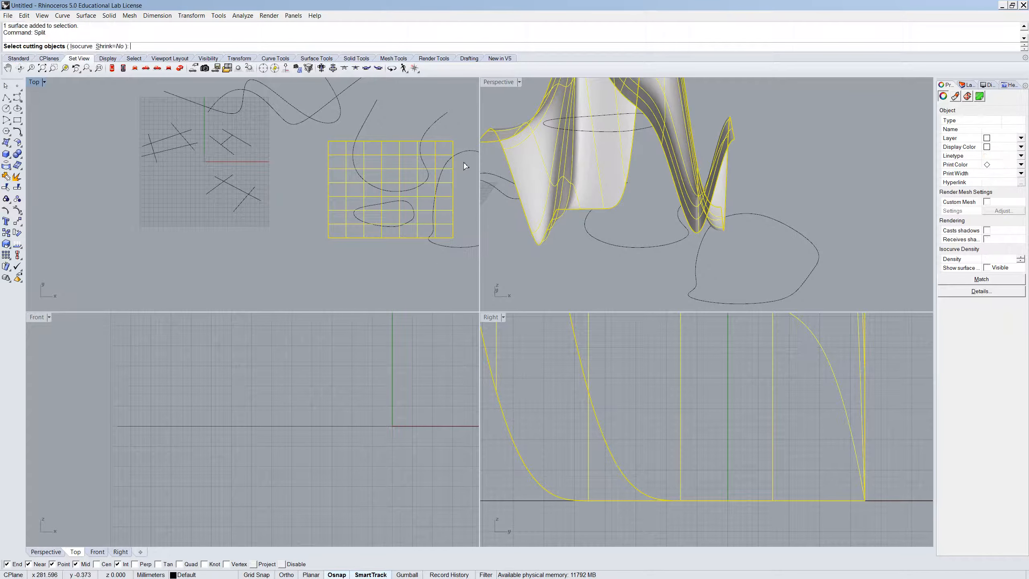
{"action": "left_click", "coordinate": [476, 156]}
{"action": "key", "text": "Return"}
Step: Select the piece split off at the surface's right edge and examine its cut from several angles
{"action": "right_click_drag", "start_coordinate": [564, 170], "coordinate": [835, 240]}
{"action": "left_click", "coordinate": [854, 250]}
{"action": "scroll", "coordinate": [742, 223], "scroll_direction": "up", "scroll_amount": 5}
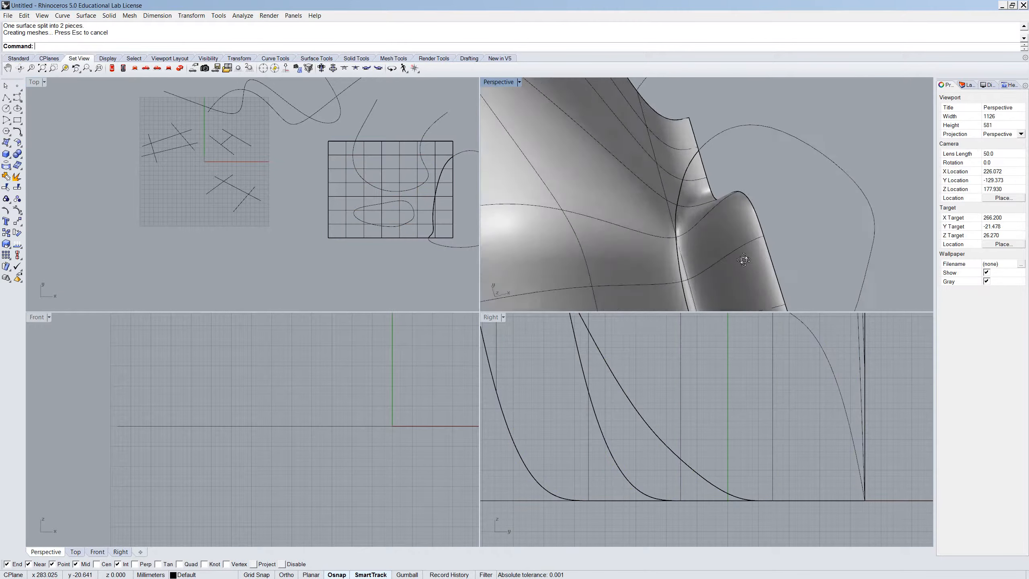
{"action": "left_click", "coordinate": [704, 233]}
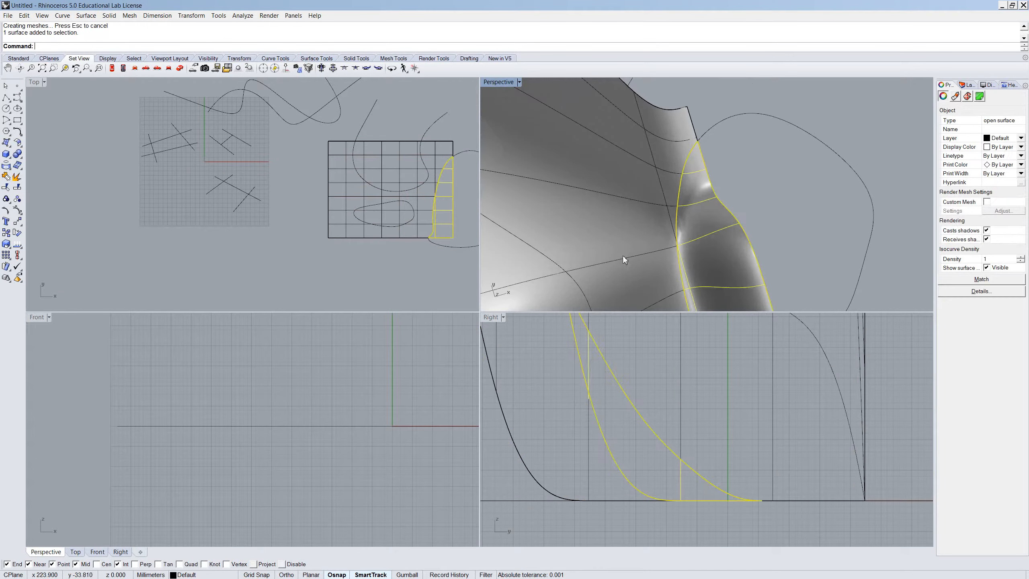
{"action": "right_click_drag", "start_coordinate": [794, 176], "coordinate": [778, 109]}
{"action": "scroll", "coordinate": [779, 110], "scroll_direction": "down", "scroll_amount": 3}
{"action": "right_click_drag", "start_coordinate": [777, 213], "coordinate": [733, 210]}
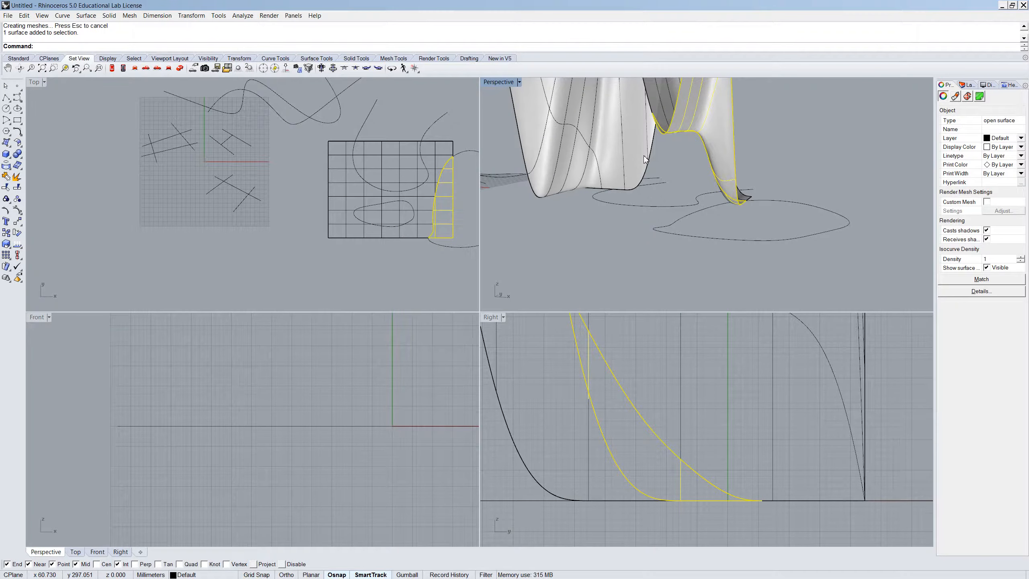
Step: Undo the split and select the whole deformed surface
{"action": "key", "text": "ctrl+z"}
{"action": "right_click_drag", "start_coordinate": [784, 212], "coordinate": [715, 268]}
{"action": "left_click", "coordinate": [715, 269]}
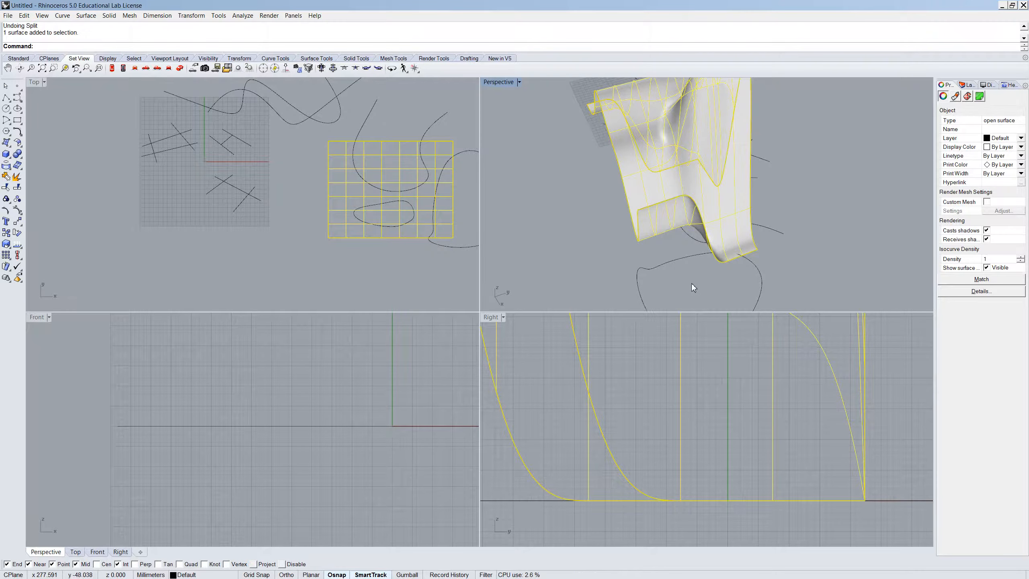
Step: Try to trim the deformed surface's edge in the Perspective view with the large closed curve, and undo the trim
{"action": "left_click", "coordinate": [687, 258]}
{"action": "key", "text": "Return"}
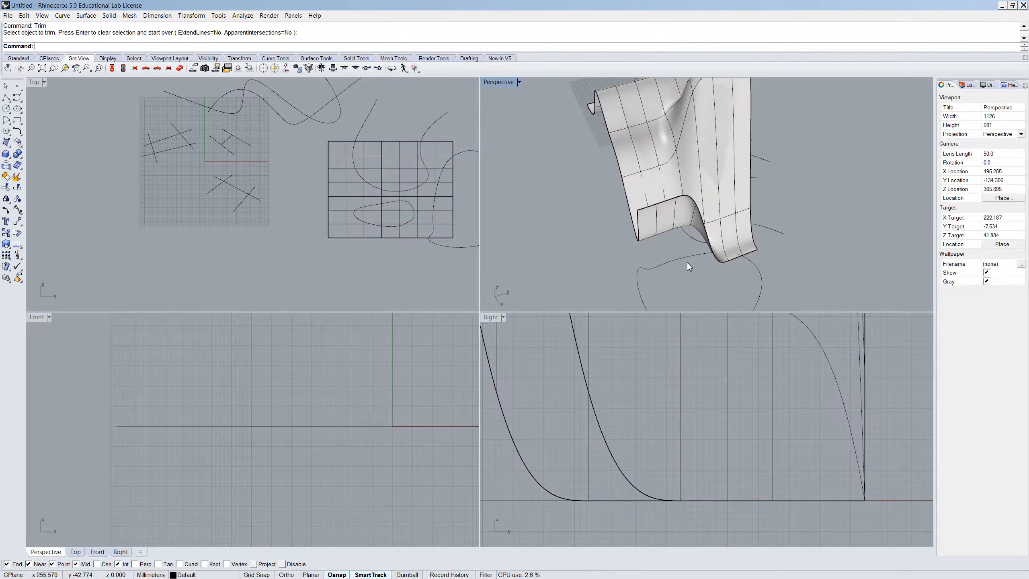
{"action": "left_click", "coordinate": [654, 209]}
{"action": "right_click_drag", "start_coordinate": [635, 277], "coordinate": [674, 295]}
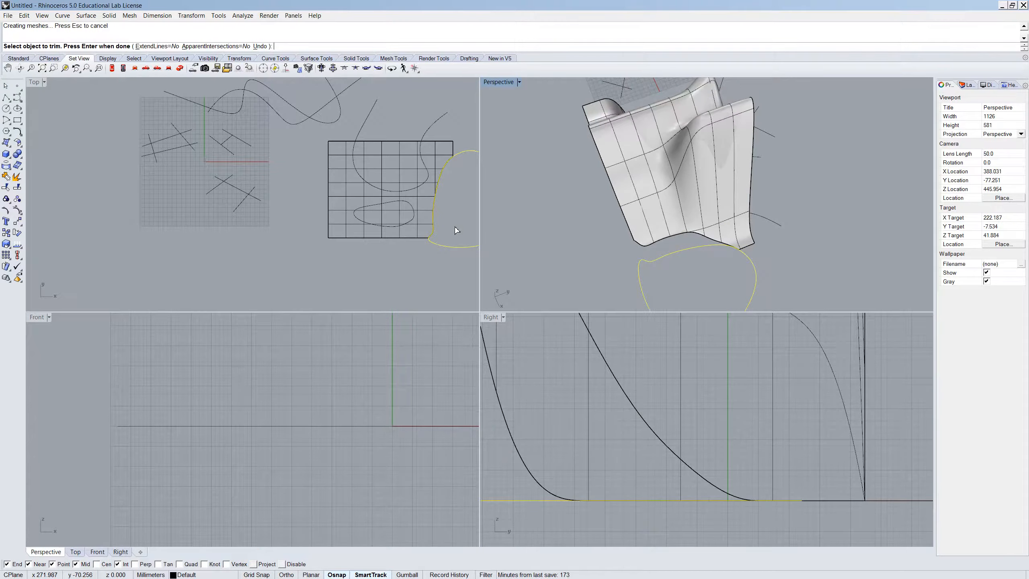
{"action": "key", "text": "ctrl+z"}
{"action": "right_click_drag", "start_coordinate": [719, 269], "coordinate": [799, 264]}
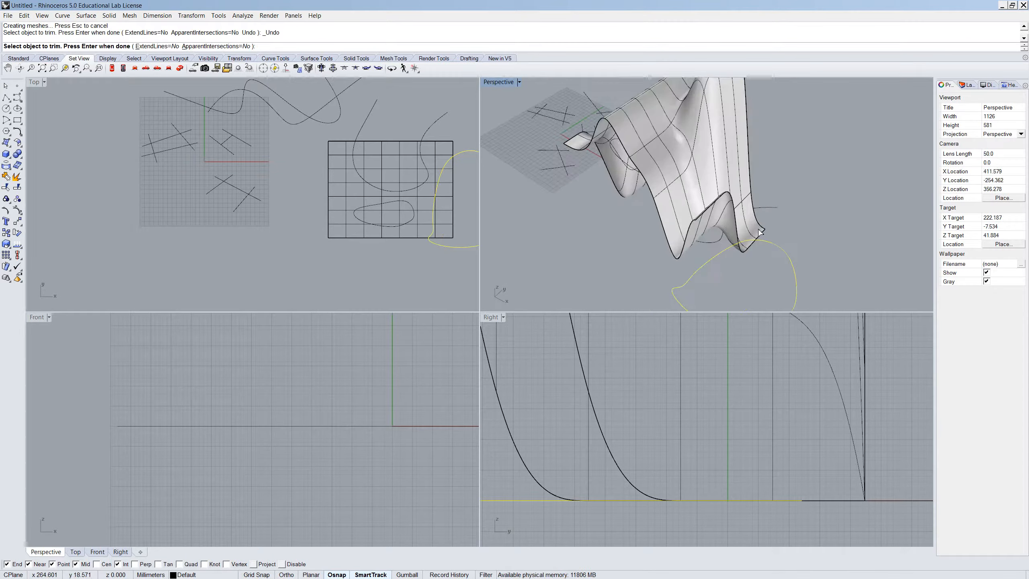
{"action": "key", "text": "Return"}
Step: Project the open U-shaped curve, the small closed curve and the large closed curve onto the deformed surface in the Top view
{"action": "right_click_drag", "start_coordinate": [555, 219], "coordinate": [706, 124]}
{"action": "left_click", "coordinate": [737, 201]}
{"action": "left_click", "coordinate": [706, 122]}
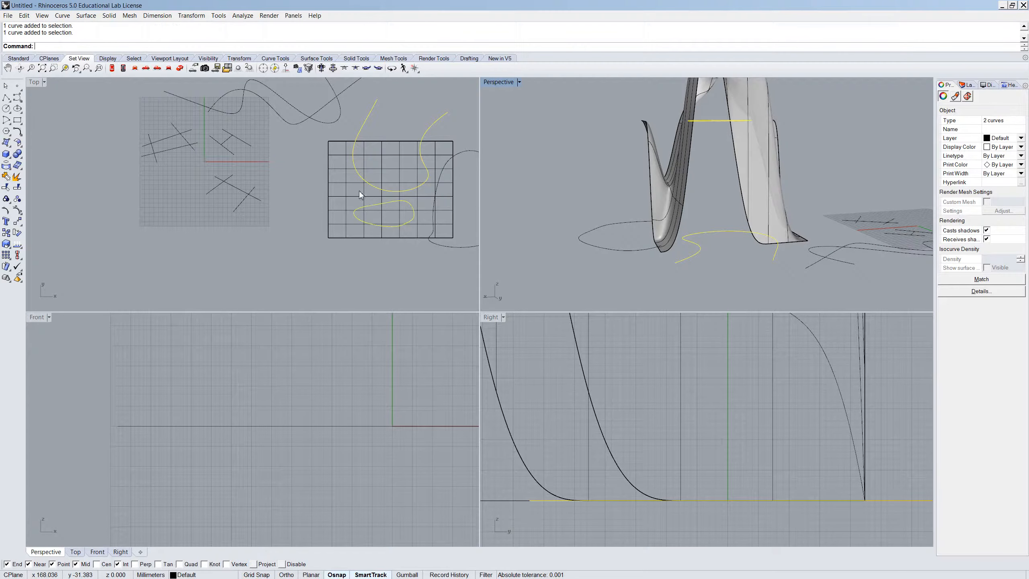
{"action": "left_click", "coordinate": [462, 245], "text": "shift"}
{"action": "scroll", "coordinate": [378, 248], "scroll_direction": "down", "scroll_amount": 4}
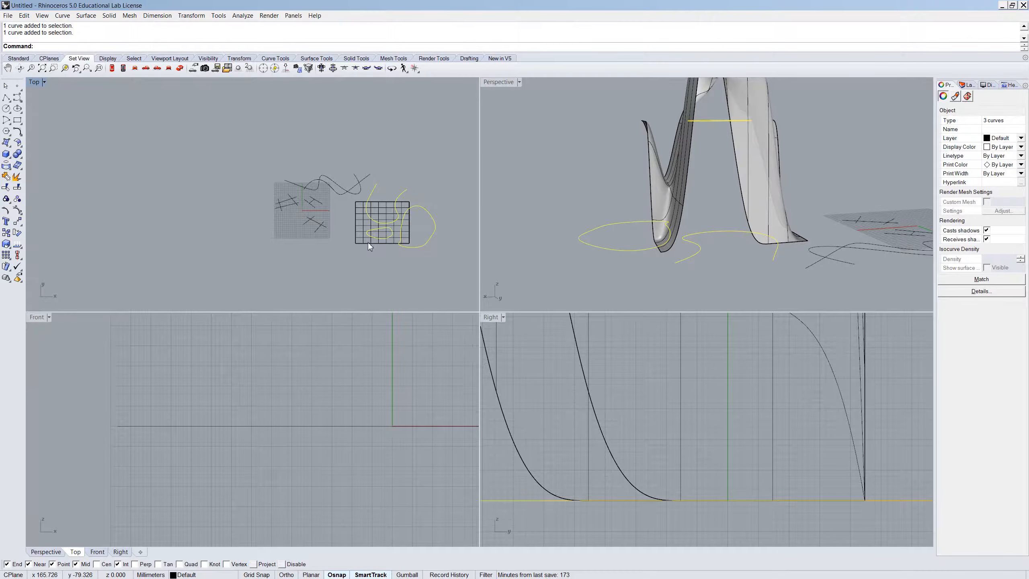
{"action": "key", "text": "Return"}
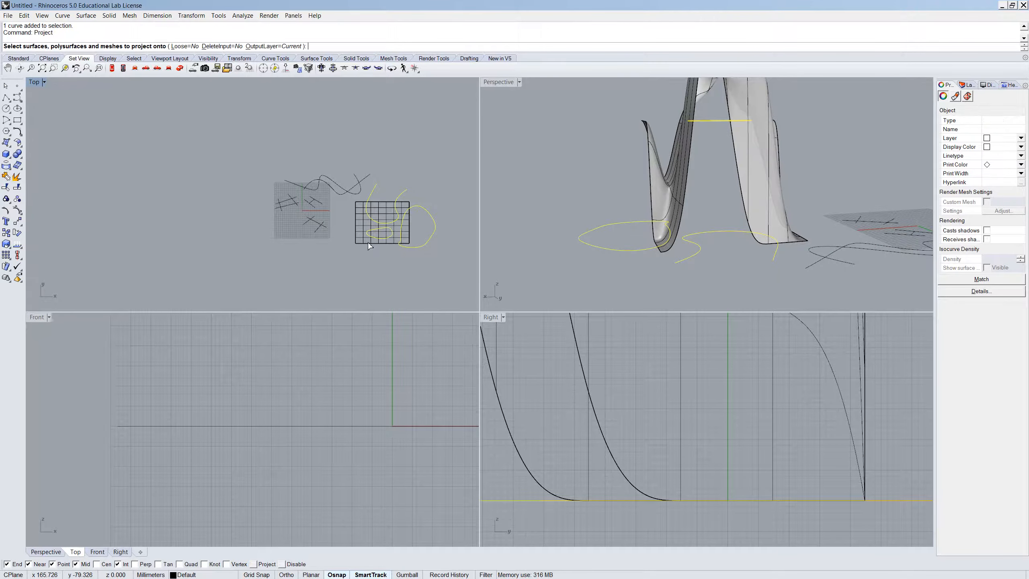
{"action": "left_click", "coordinate": [368, 243]}
{"action": "key", "text": "Return"}
Step: Trim the deformed surface with the projected curves, removing the areas inside the U-shaped curve, the small closed curve and the large closed curve
{"action": "right_click_drag", "start_coordinate": [700, 141], "coordinate": [648, 168]}
{"action": "type", "text": "trim"}
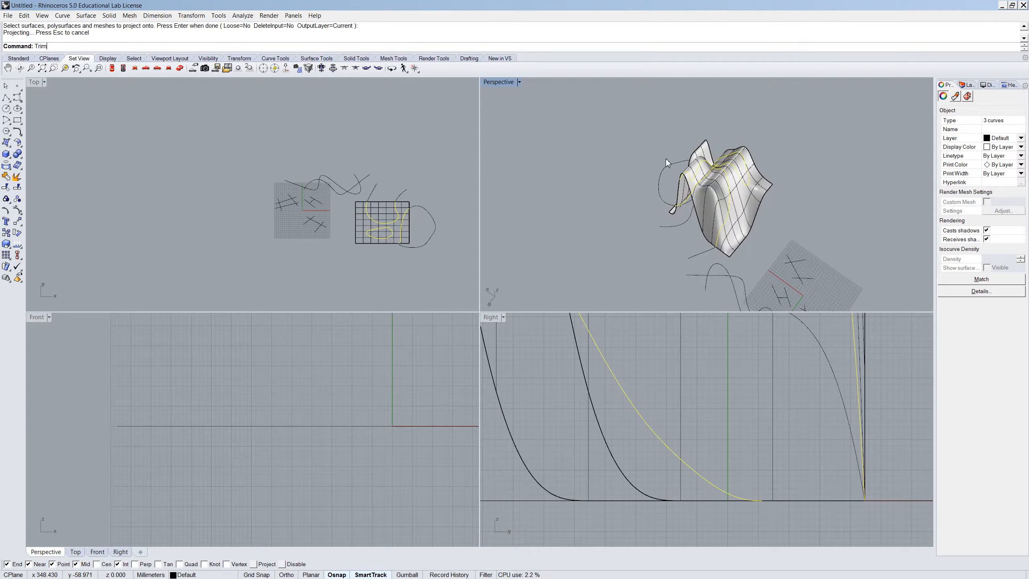
{"action": "key", "text": "Return"}
{"action": "scroll", "coordinate": [711, 145], "scroll_direction": "up", "scroll_amount": 10}
{"action": "left_click", "coordinate": [814, 233]}
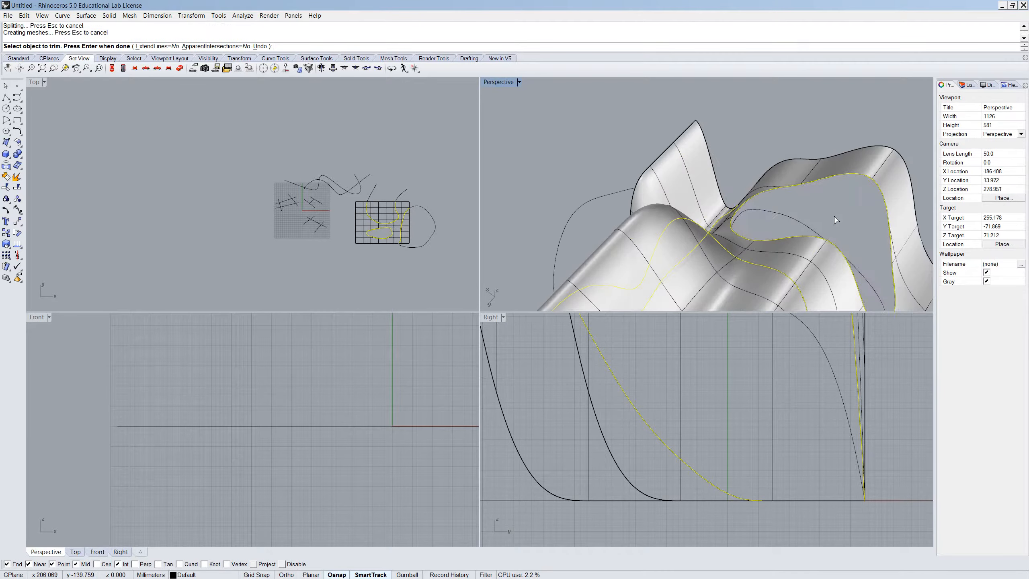
{"action": "scroll", "coordinate": [815, 231], "scroll_direction": "down", "scroll_amount": 6}
{"action": "right_click_drag", "start_coordinate": [793, 279], "coordinate": [784, 302]}
{"action": "left_click", "coordinate": [763, 274]}
{"action": "scroll", "coordinate": [728, 197], "scroll_direction": "up", "scroll_amount": 2}
{"action": "left_click", "coordinate": [758, 226]}
{"action": "key", "text": "Return"}
Step: Show the trimmed surface's control points and select the group beside the edge cut by the large closed curve
{"action": "left_click", "coordinate": [795, 245]}
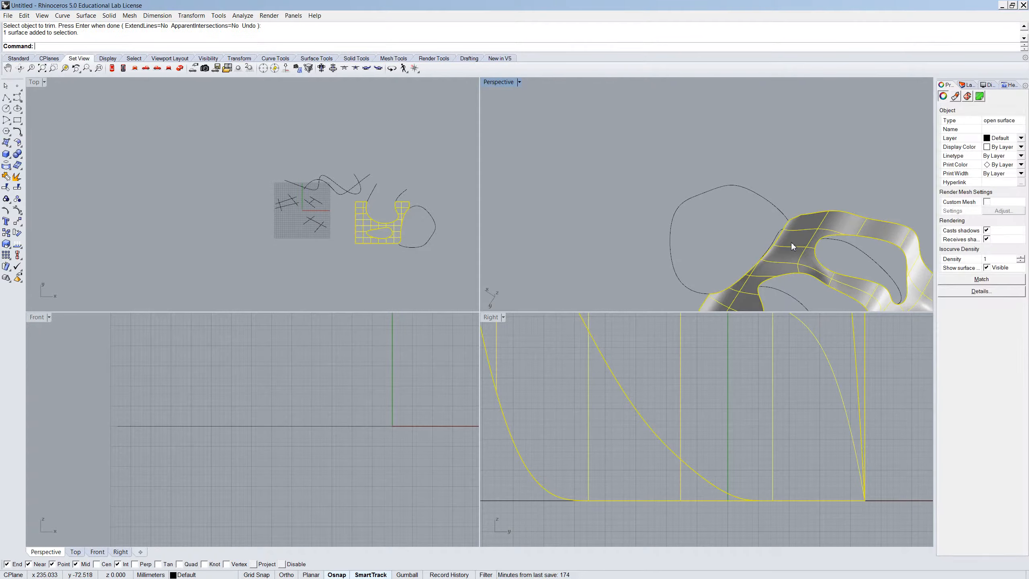
{"action": "type", "text": "PointsOn"}
{"action": "key", "text": "Return"}
{"action": "right_click_drag", "start_coordinate": [780, 166], "coordinate": [804, 157]}
{"action": "scroll", "coordinate": [742, 158], "scroll_direction": "up", "scroll_amount": 8}
{"action": "right_click_drag", "start_coordinate": [731, 166], "coordinate": [747, 198]}
{"action": "left_click_drag", "start_coordinate": [741, 168], "coordinate": [697, 225]}
{"action": "right_click_drag", "start_coordinate": [717, 219], "coordinate": [723, 247]}
{"action": "scroll", "coordinate": [723, 247], "scroll_direction": "down", "scroll_amount": 7}
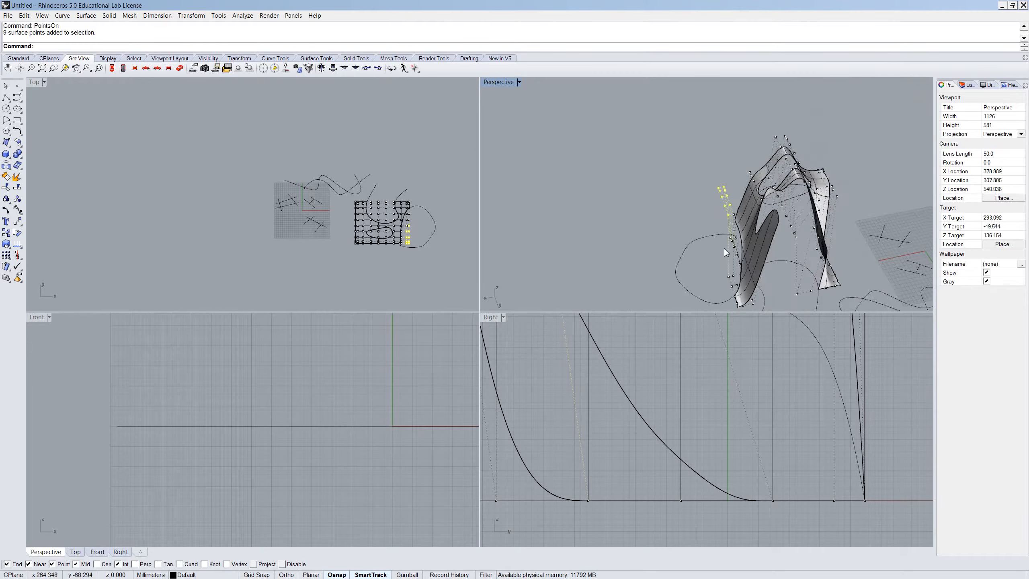
{"action": "scroll", "coordinate": [723, 259], "scroll_direction": "up", "scroll_amount": 5}
{"action": "right_click_drag", "start_coordinate": [740, 132], "coordinate": [761, 122]}
{"action": "left_click_drag", "start_coordinate": [761, 122], "coordinate": [715, 195]}
Step: Move the selected control points vertically down by about 109 mm
{"action": "type", "text": "Mo"}
{"action": "key", "text": "Return"}
{"action": "type", "text": "v"}
{"action": "key", "text": "Return"}
{"action": "scroll", "coordinate": [721, 152], "scroll_direction": "down", "scroll_amount": 12}
{"action": "left_click", "coordinate": [653, 247]}
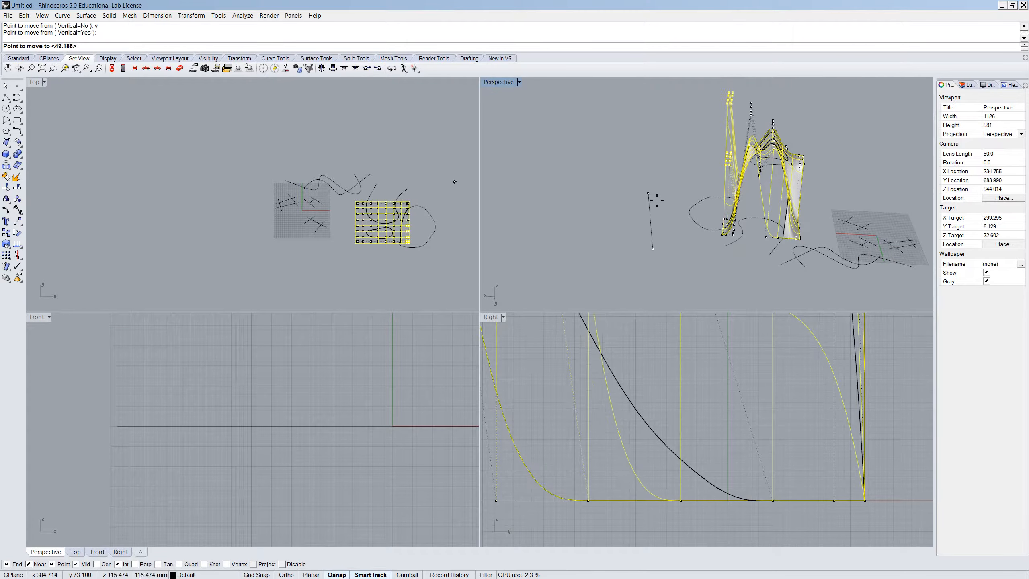
{"action": "left_click", "coordinate": [683, 302]}
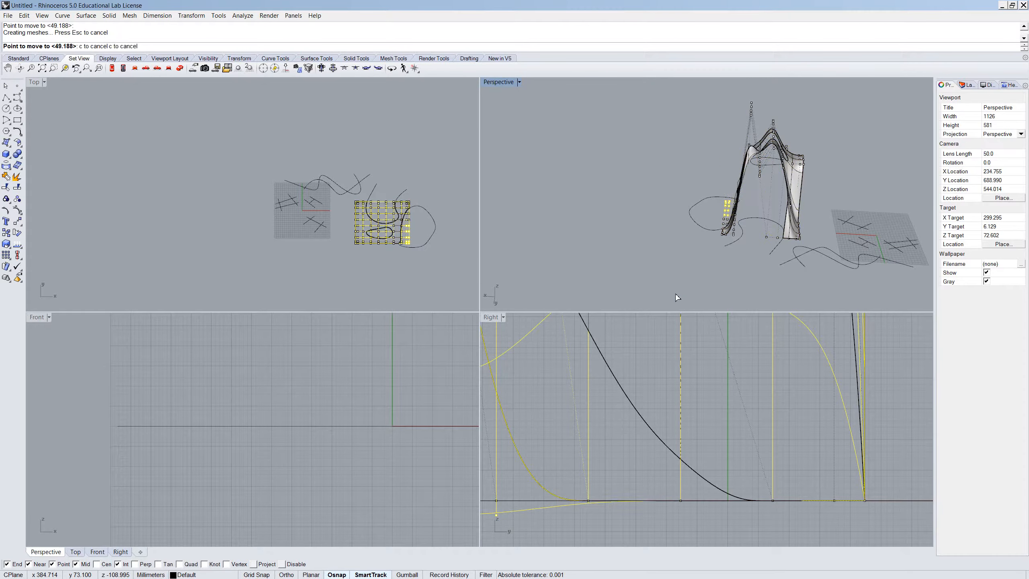
Step: Select the control points inside the U-shaped opening in the Top view and move them vertically upward
{"action": "scroll", "coordinate": [387, 209], "scroll_direction": "up", "scroll_amount": 20}
{"action": "scroll", "coordinate": [431, 162], "scroll_direction": "down", "scroll_amount": 15}
{"action": "left_click_drag", "start_coordinate": [406, 145], "coordinate": [365, 174]}
{"action": "scroll", "coordinate": [737, 190], "scroll_direction": "down", "scroll_amount": 3}
{"action": "key", "text": "Return"}
{"action": "type", "text": "v"}
{"action": "key", "text": "Return"}
{"action": "left_click", "coordinate": [744, 263]}
{"action": "left_click", "coordinate": [746, 239]}
Step: Examine the reshaped surface and its trimmed openings from several angles
{"action": "scroll", "coordinate": [770, 194], "scroll_direction": "up", "scroll_amount": 5}
{"action": "scroll", "coordinate": [686, 127], "scroll_direction": "up", "scroll_amount": 6}
{"action": "right_click_drag", "start_coordinate": [685, 128], "coordinate": [772, 211]}
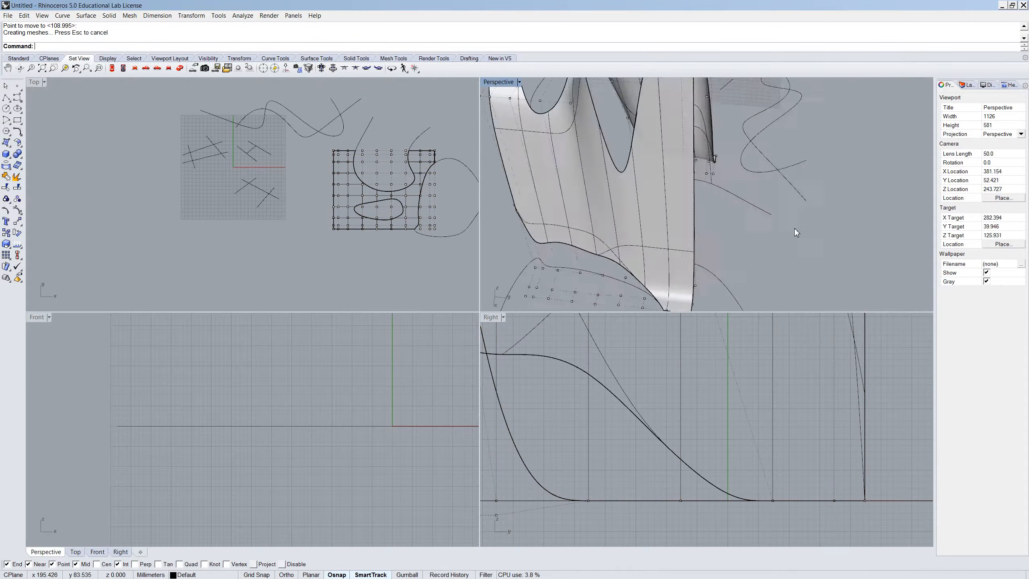
{"action": "right_click_drag", "start_coordinate": [608, 113], "coordinate": [688, 163], "text": "shift"}
{"action": "scroll", "coordinate": [688, 163], "scroll_direction": "up", "scroll_amount": 2}
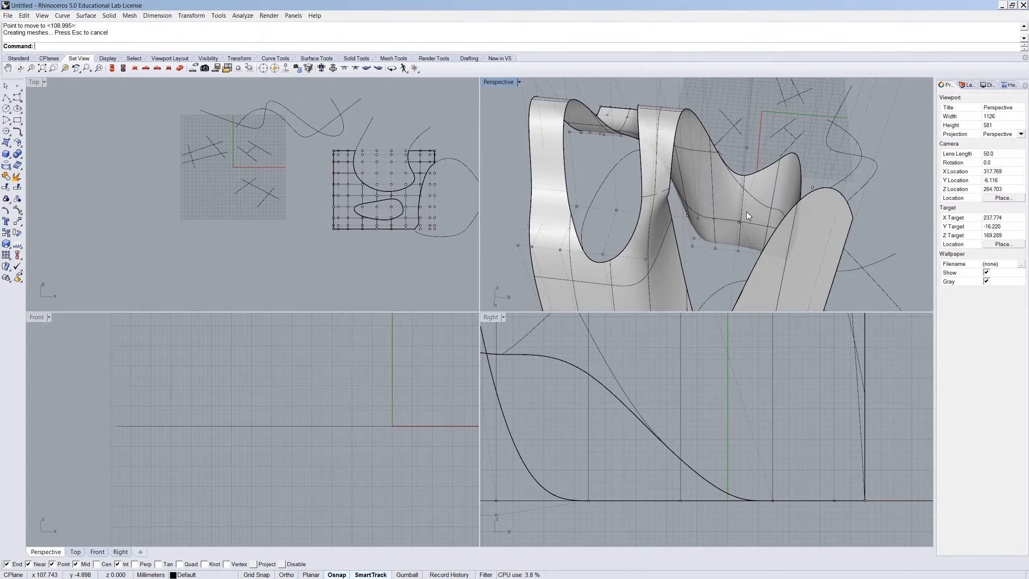
{"action": "right_click_drag", "start_coordinate": [747, 201], "coordinate": [680, 207]}
{"action": "scroll", "coordinate": [680, 209], "scroll_direction": "down", "scroll_amount": 20}
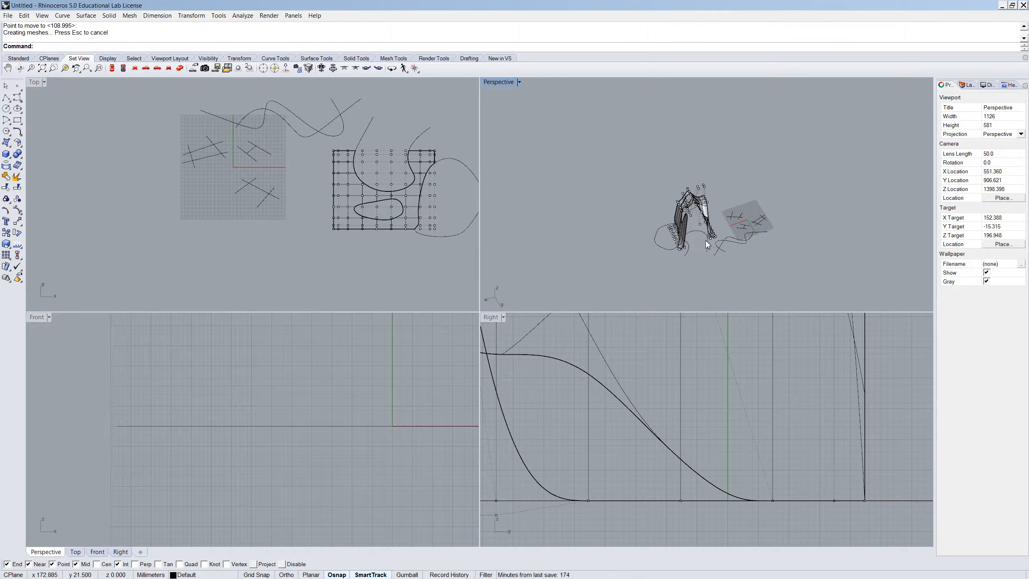
Step: Hide the control points and untrim the surface's U-shaped opening and oval hole
{"action": "key", "text": "Escape"}
{"action": "scroll", "coordinate": [694, 241], "scroll_direction": "up", "scroll_amount": 5}
{"action": "type", "text": "Untrim"}
{"action": "key", "text": "Return"}
{"action": "left_click", "coordinate": [720, 262]}
{"action": "scroll", "coordinate": [707, 261], "scroll_direction": "up", "scroll_amount": 3}
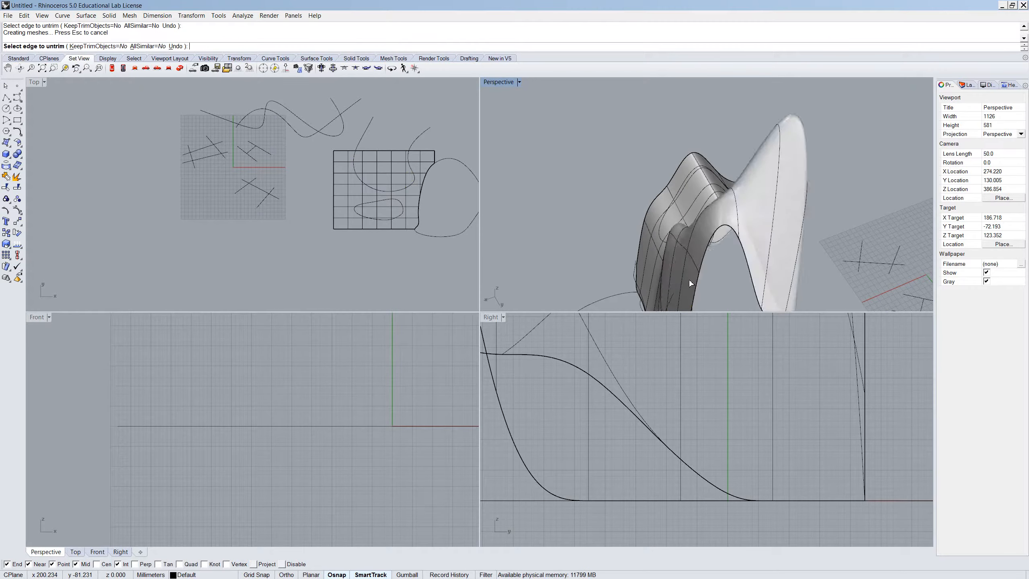
Step: Untrim the remaining cut at the surface's edge near the large closed curve and end the Untrim command
{"action": "scroll", "coordinate": [677, 177], "scroll_direction": "down", "scroll_amount": 10}
{"action": "right_click_drag", "start_coordinate": [677, 177], "coordinate": [690, 244]}
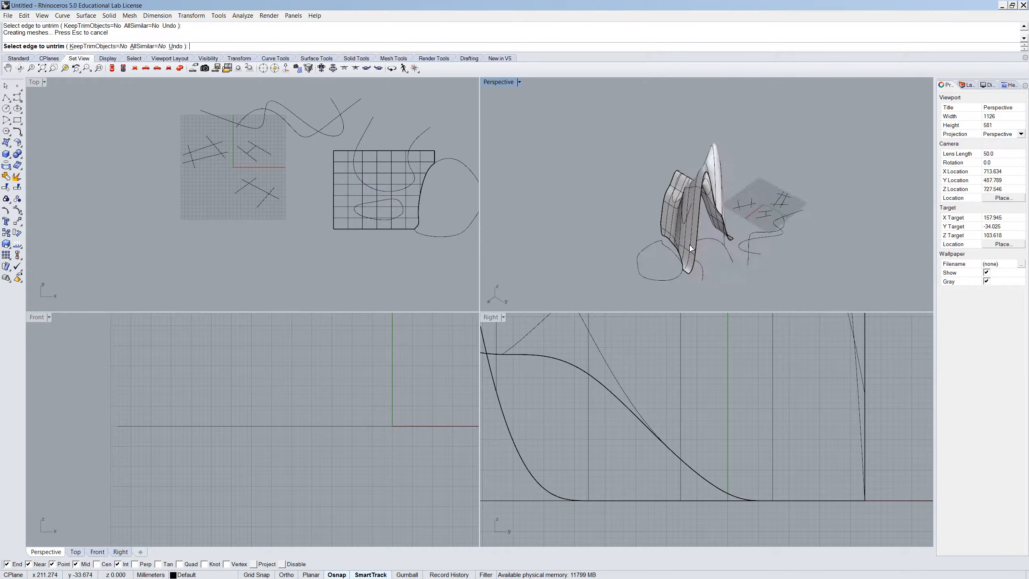
{"action": "scroll", "coordinate": [691, 248], "scroll_direction": "up", "scroll_amount": 5}
{"action": "scroll", "coordinate": [648, 240], "scroll_direction": "down", "scroll_amount": 5}
{"action": "scroll", "coordinate": [698, 224], "scroll_direction": "up", "scroll_amount": 8}
{"action": "scroll", "coordinate": [697, 221], "scroll_direction": "down", "scroll_amount": 18}
{"action": "left_click_drag", "start_coordinate": [801, 263], "coordinate": [587, 100]}
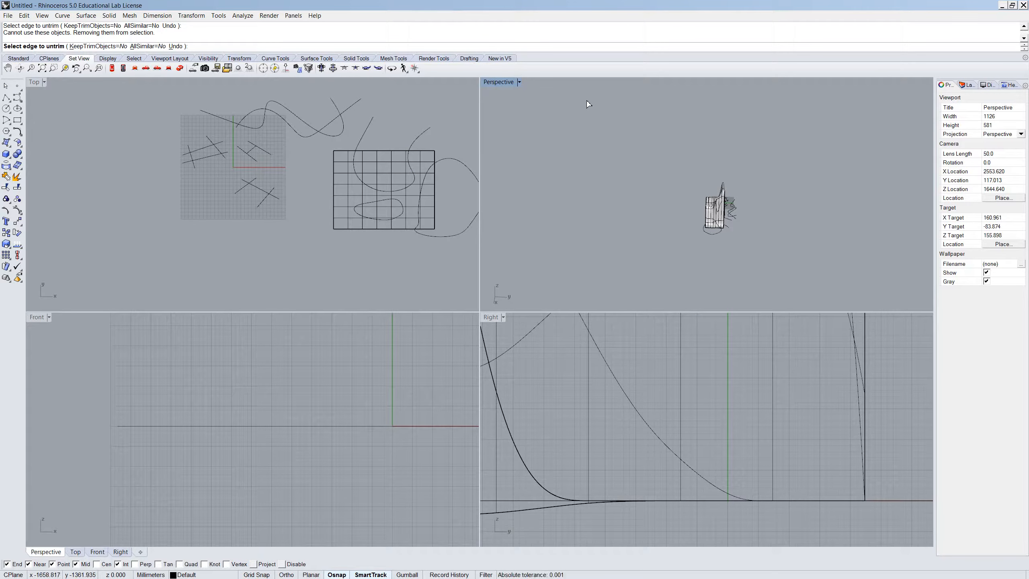
{"action": "key", "text": "Escape"}
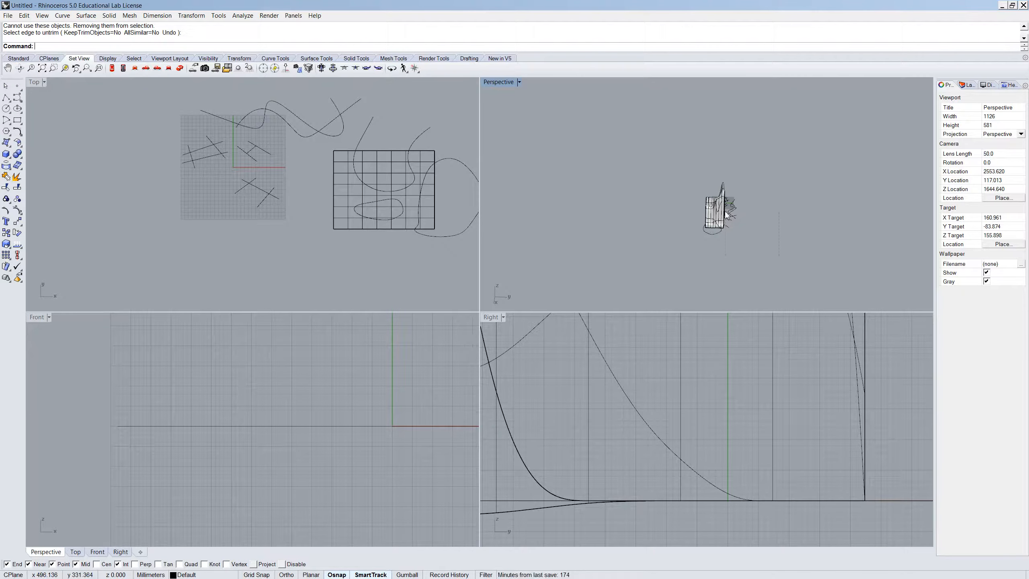
Step: Delete all the curves in the scene, keeping only the deformed surface
{"action": "key", "text": "ctrl+a"}
{"action": "scroll", "coordinate": [711, 226], "scroll_direction": "up", "scroll_amount": 5}
{"action": "left_click", "coordinate": [712, 226], "text": "ctrl"}
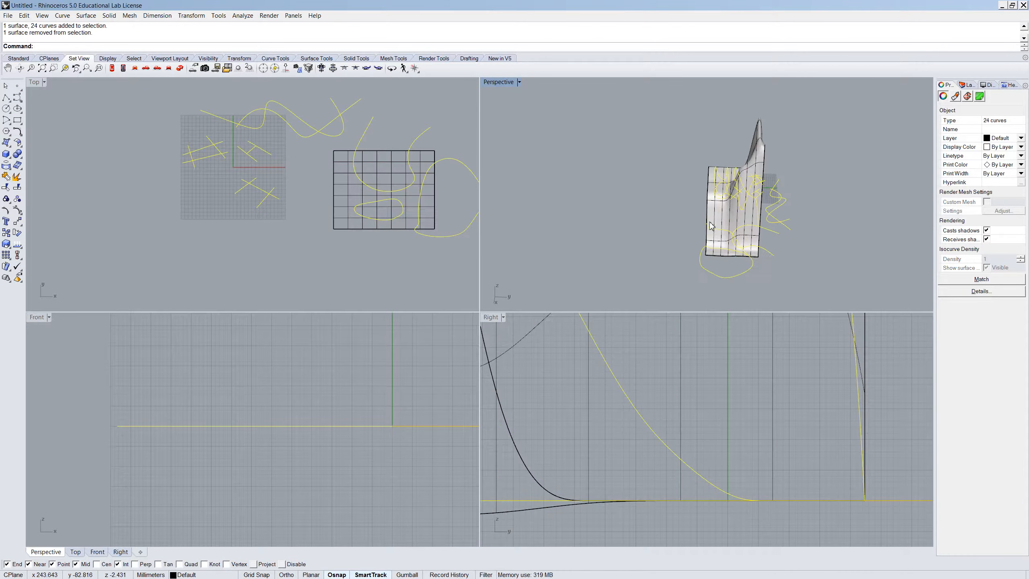
{"action": "key", "text": "Delete"}
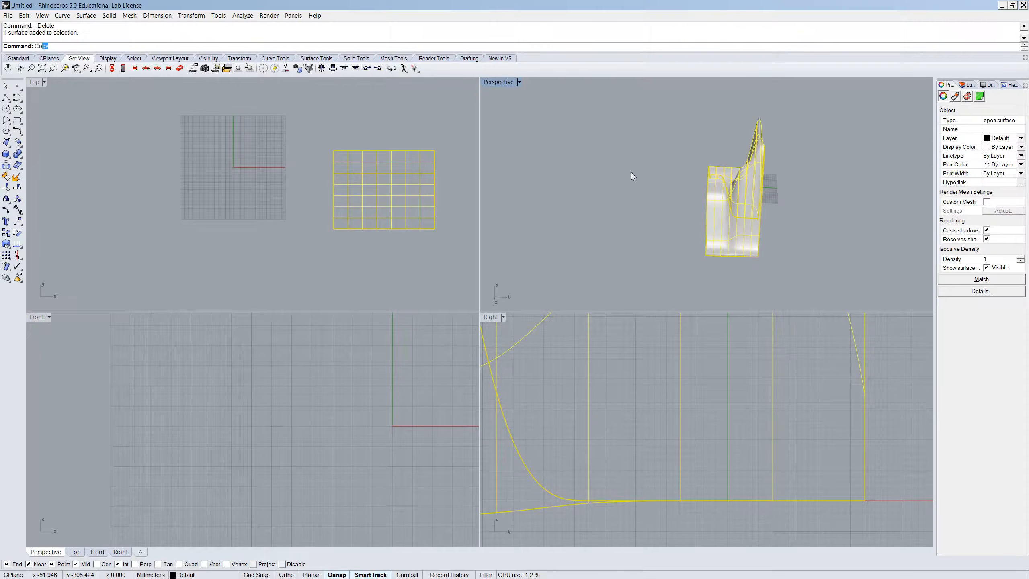
Step: Copy the deformed surface to a spot beside the original, using its lower corner as the base point
{"action": "key", "text": "Return"}
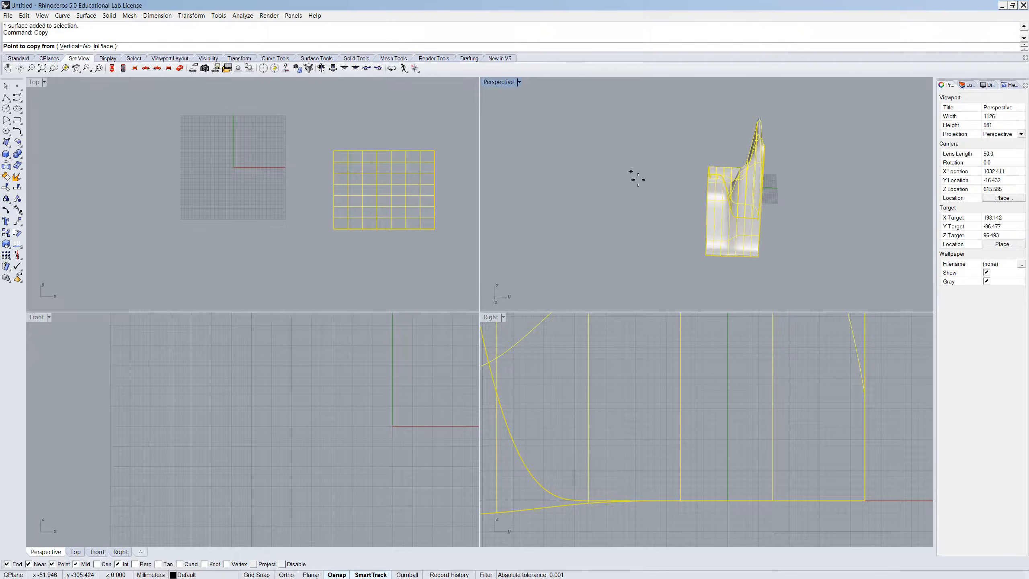
{"action": "left_click", "coordinate": [706, 254]}
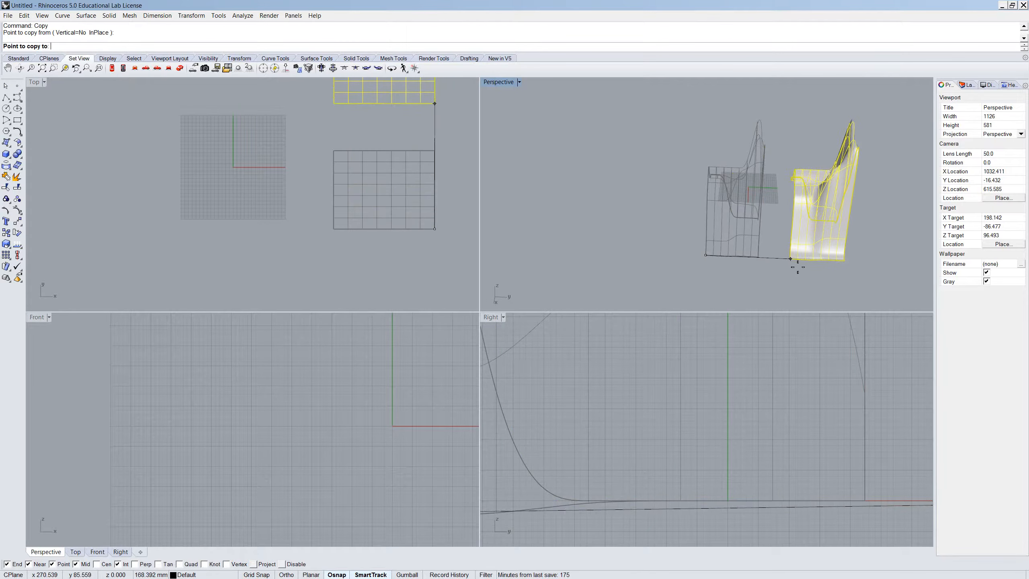
{"action": "left_click", "coordinate": [798, 263]}
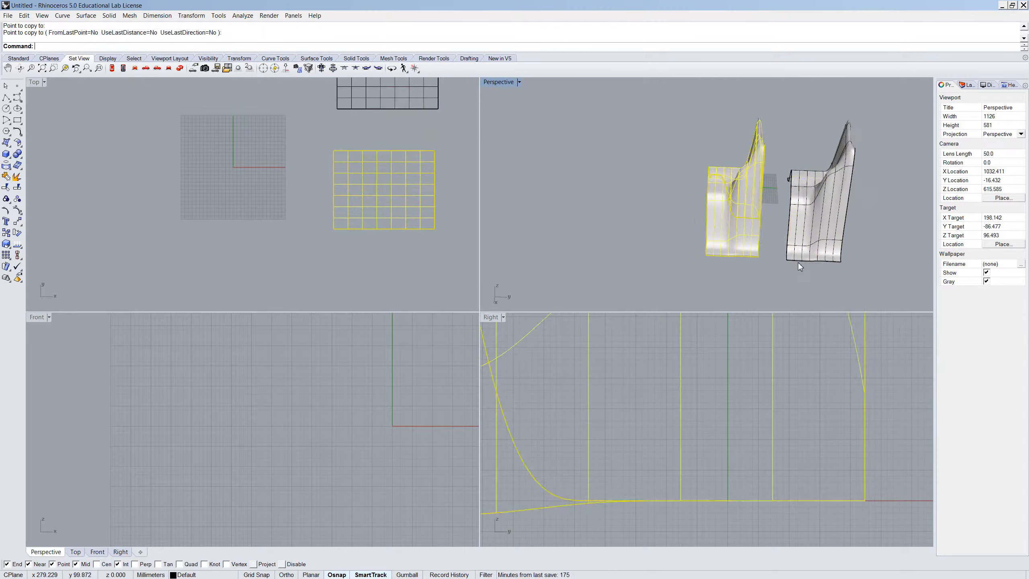
{"action": "key", "text": "Return"}
Step: Rotate the copied surface a quarter turn with Rotate3D about a horizontal axis through its lower corner, so it lies on its side
{"action": "type", "text": "Rotate23d"}
{"action": "key", "text": "BackSpace"}
{"action": "key", "text": "BackSpace"}
{"action": "key", "text": "BackSpace"}
{"action": "type", "text": "3D"}
{"action": "key", "text": "Return"}
{"action": "left_click", "coordinate": [787, 261]}
{"action": "scroll", "coordinate": [785, 260], "scroll_direction": "down", "scroll_amount": 8}
{"action": "left_click", "coordinate": [792, 186], "text": "shift"}
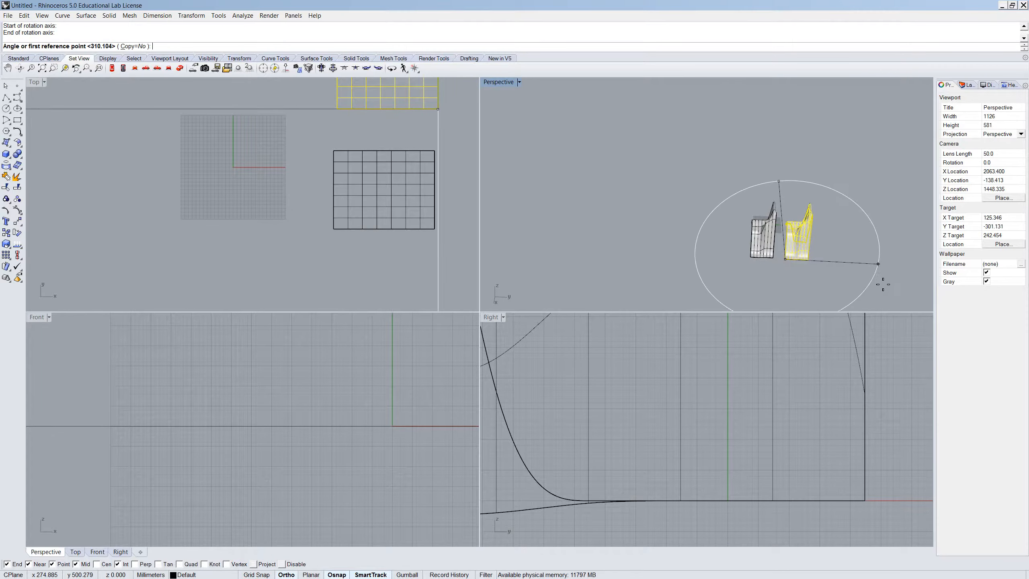
{"action": "left_click", "coordinate": [883, 285], "text": "shift"}
{"action": "left_click", "coordinate": [791, 294], "text": "shift"}
{"action": "mouse_move", "coordinate": [804, 278]}
{"action": "right_mouse_down"}
{"action": "mouse_move", "coordinate": [782, 243]}
{"action": "mouse_move", "coordinate": [807, 274]}
{"action": "right_mouse_up"}
Step: Move the rotated copy by its corner onto the original surface's lower edge so the two surfaces intersect
{"action": "type", "text": "m"}
{"action": "key", "text": "Return"}
{"action": "left_click", "coordinate": [783, 283]}
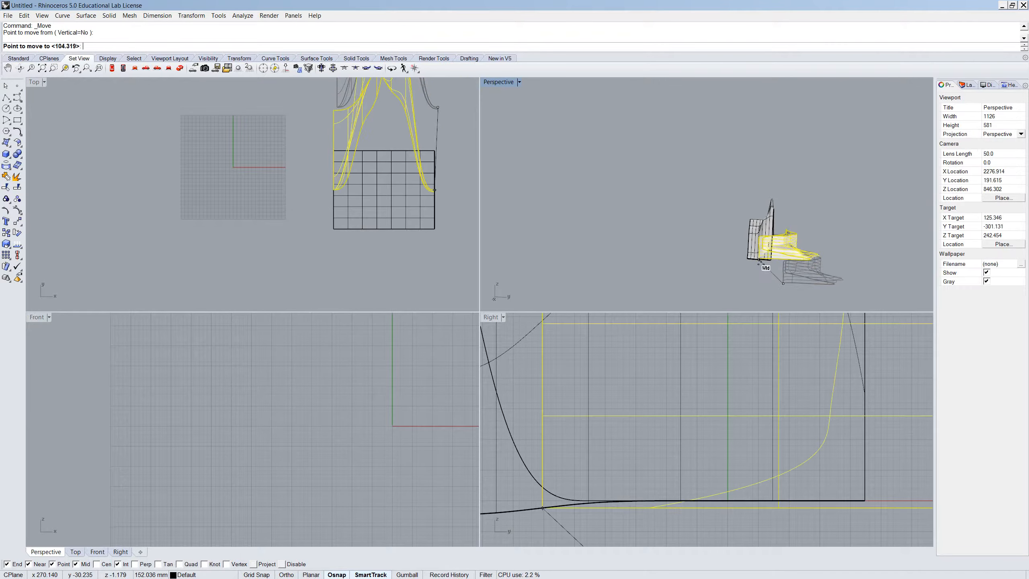
{"action": "scroll", "coordinate": [760, 262], "scroll_direction": "up", "scroll_amount": 5}
{"action": "left_click", "coordinate": [770, 269]}
{"action": "right_click_drag", "start_coordinate": [770, 269], "coordinate": [757, 179]}
{"action": "scroll", "coordinate": [757, 175], "scroll_direction": "up", "scroll_amount": 7}
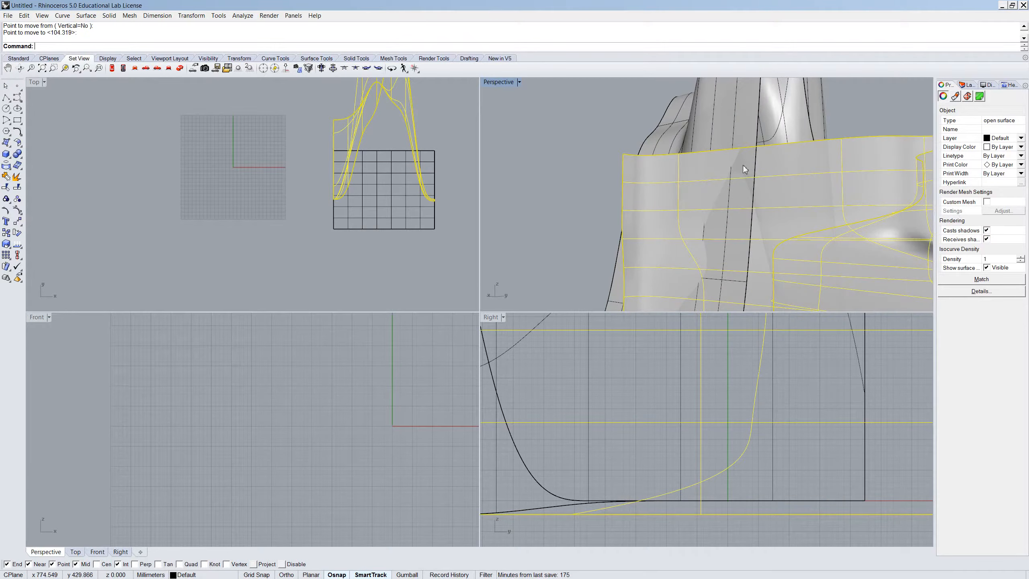
{"action": "scroll", "coordinate": [706, 237], "scroll_direction": "down", "scroll_amount": 6}
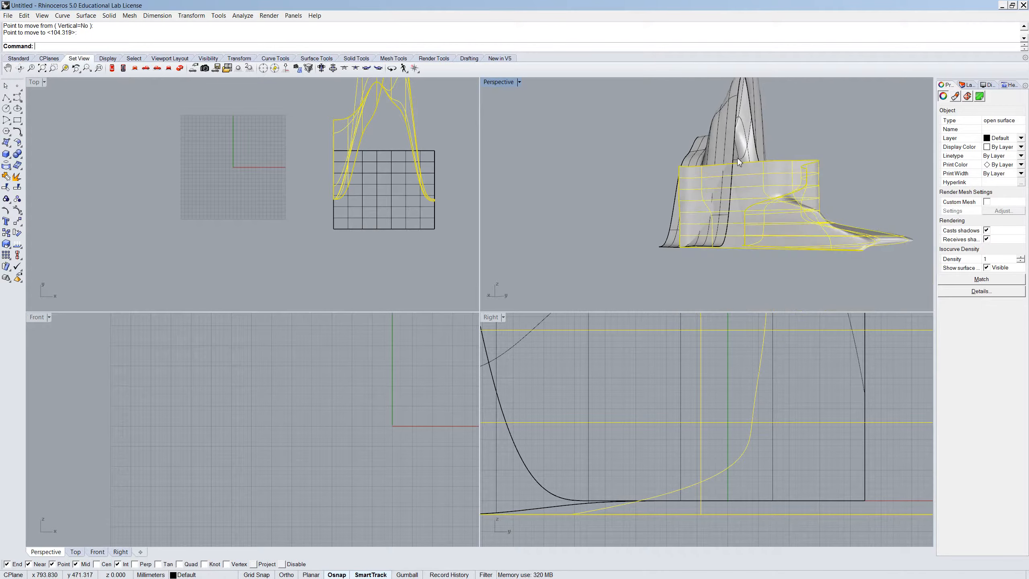
Step: Trim the original surface with the rotated copy as the cutting object, removing the large part that crosses it
{"action": "left_click", "coordinate": [713, 272]}
{"action": "left_click", "coordinate": [688, 214]}
{"action": "left_click", "coordinate": [724, 265]}
{"action": "mouse_move", "coordinate": [700, 199]}
{"action": "right_mouse_down"}
{"action": "mouse_move", "coordinate": [716, 252]}
{"action": "mouse_move", "coordinate": [695, 218]}
{"action": "right_mouse_up"}
{"action": "left_click", "coordinate": [713, 252]}
{"action": "left_click", "coordinate": [680, 174]}
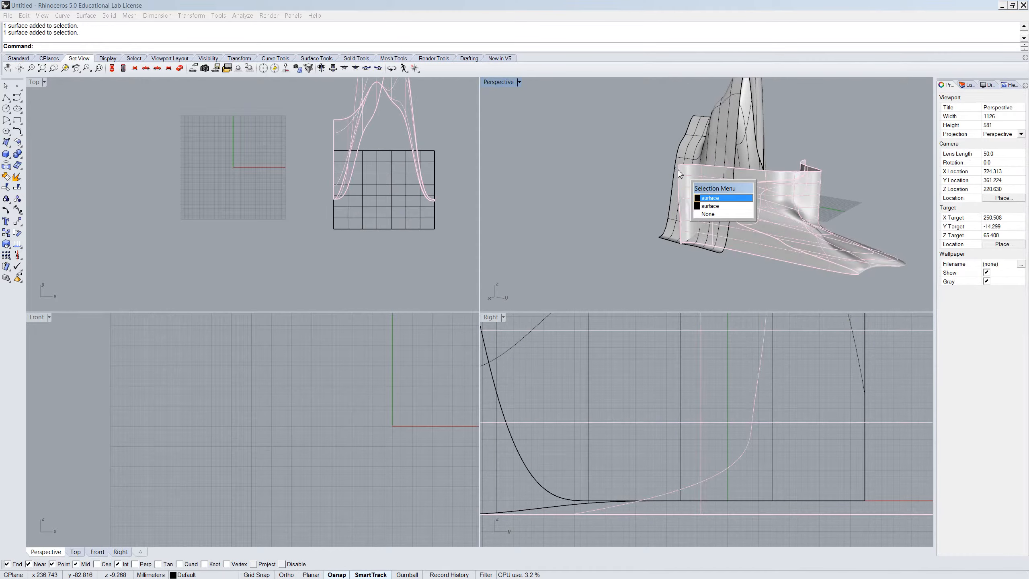
{"action": "left_click", "coordinate": [719, 197]}
{"action": "type", "text": "trim"}
{"action": "key", "text": "Return"}
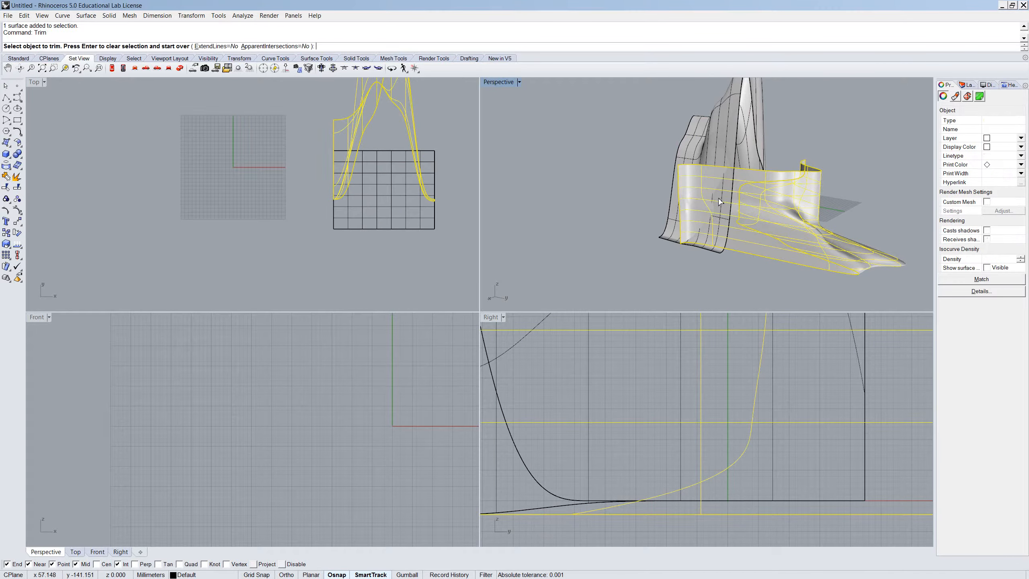
{"action": "left_click", "coordinate": [720, 256]}
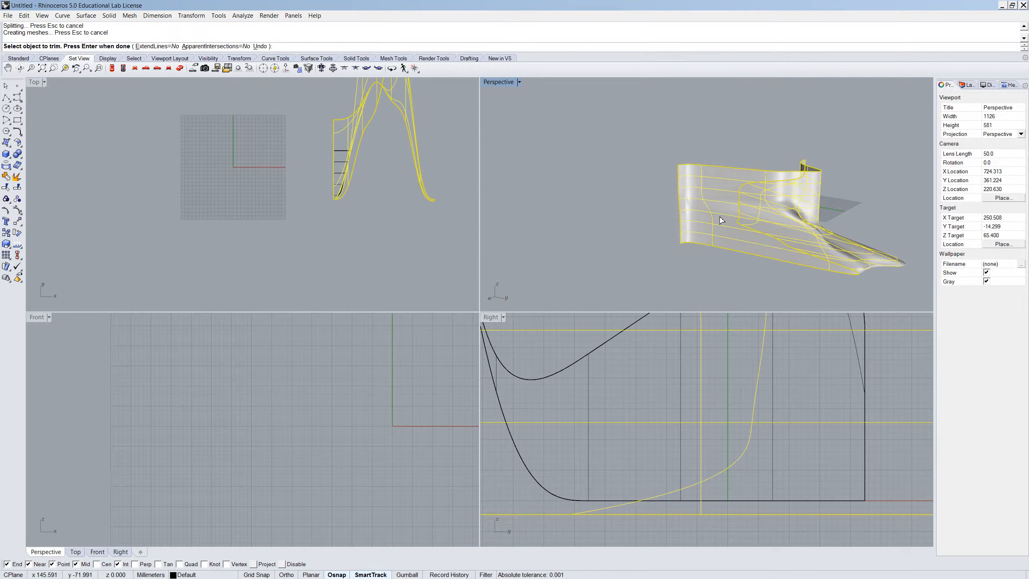
Step: Examine the remaining piece of the original surface, undo the trim and end the Trim command
{"action": "right_click_drag", "start_coordinate": [671, 161], "coordinate": [825, 174]}
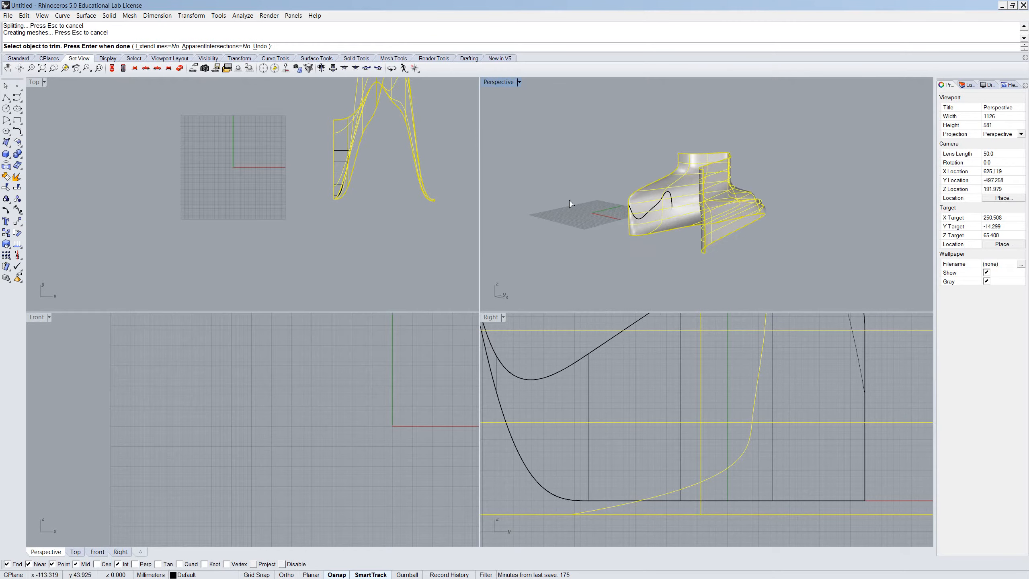
{"action": "scroll", "coordinate": [657, 218], "scroll_direction": "up", "scroll_amount": 5}
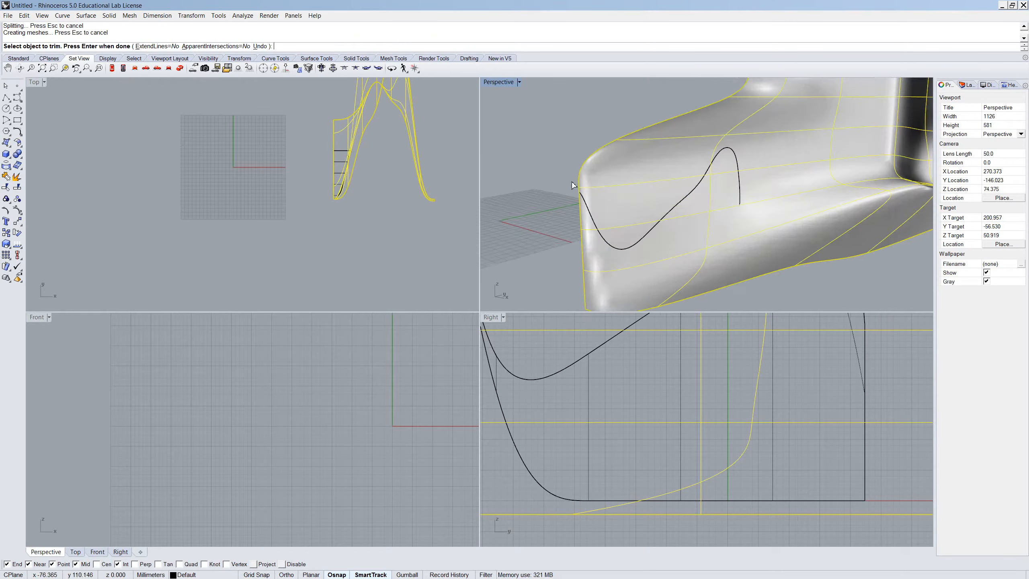
{"action": "scroll", "coordinate": [797, 161], "scroll_direction": "down", "scroll_amount": 5}
{"action": "right_click_drag", "start_coordinate": [796, 161], "coordinate": [734, 221]}
{"action": "key", "text": "ctrl+z"}
{"action": "scroll", "coordinate": [728, 196], "scroll_direction": "down", "scroll_amount": 4}
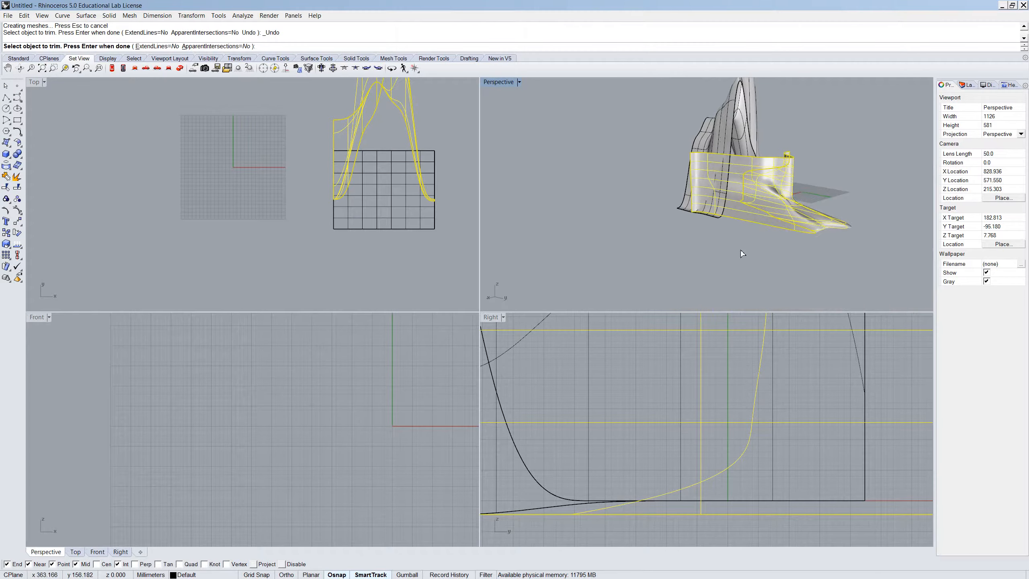
{"action": "key", "text": "Escape"}
Step: Trim the rotated copy using the original surface as the cutting object, removing the end portion that crosses it
{"action": "left_click", "coordinate": [725, 139]}
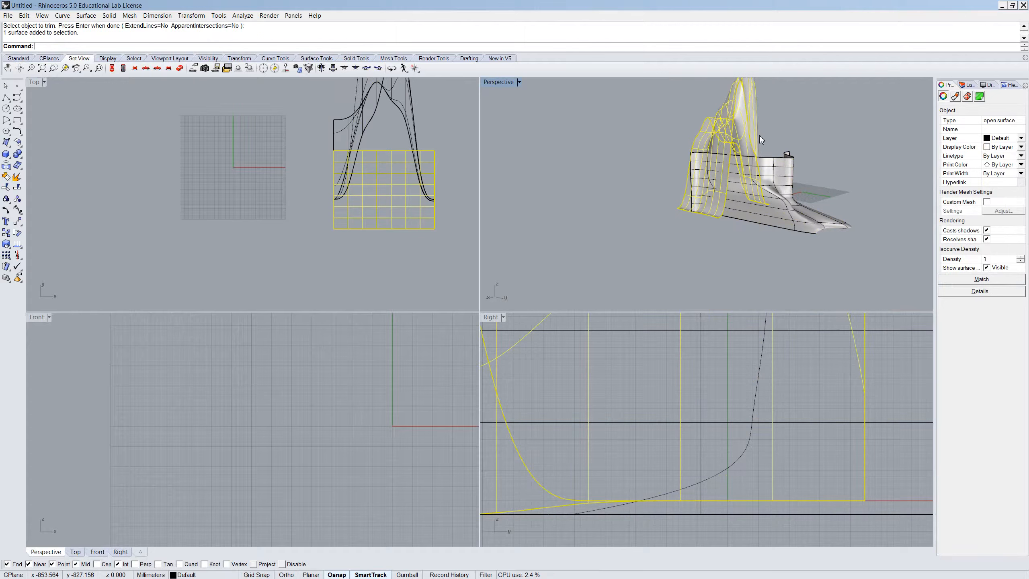
{"action": "type", "text": "Trim"}
{"action": "key", "text": "Return"}
{"action": "scroll", "coordinate": [735, 150], "scroll_direction": "up", "scroll_amount": 3}
{"action": "right_click_drag", "start_coordinate": [735, 150], "coordinate": [670, 152]}
{"action": "left_click", "coordinate": [670, 151]}
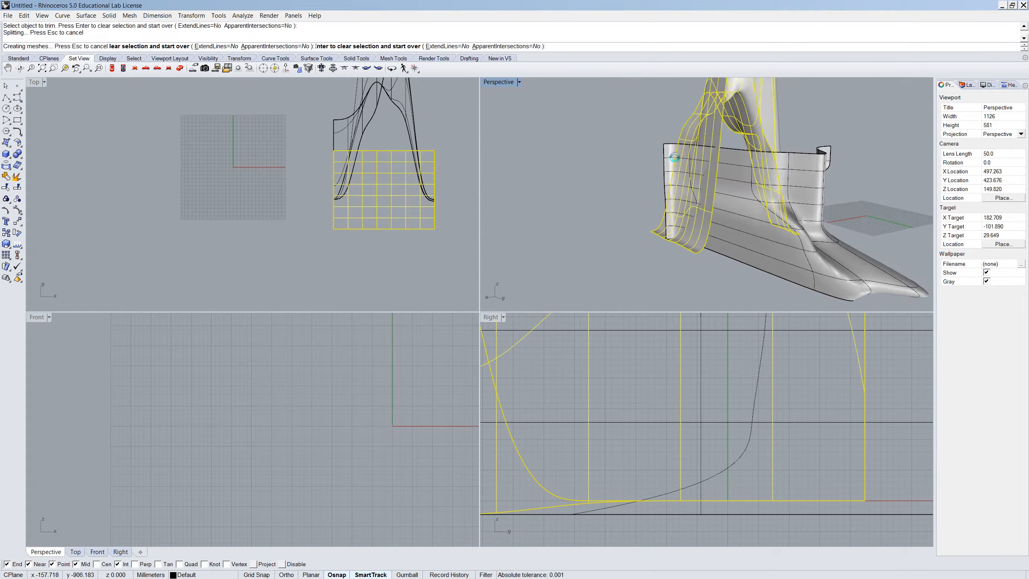
Step: Examine the cut edge where the trimmed copy meets the original surface from several angles
{"action": "scroll", "coordinate": [722, 205], "scroll_direction": "up", "scroll_amount": 4}
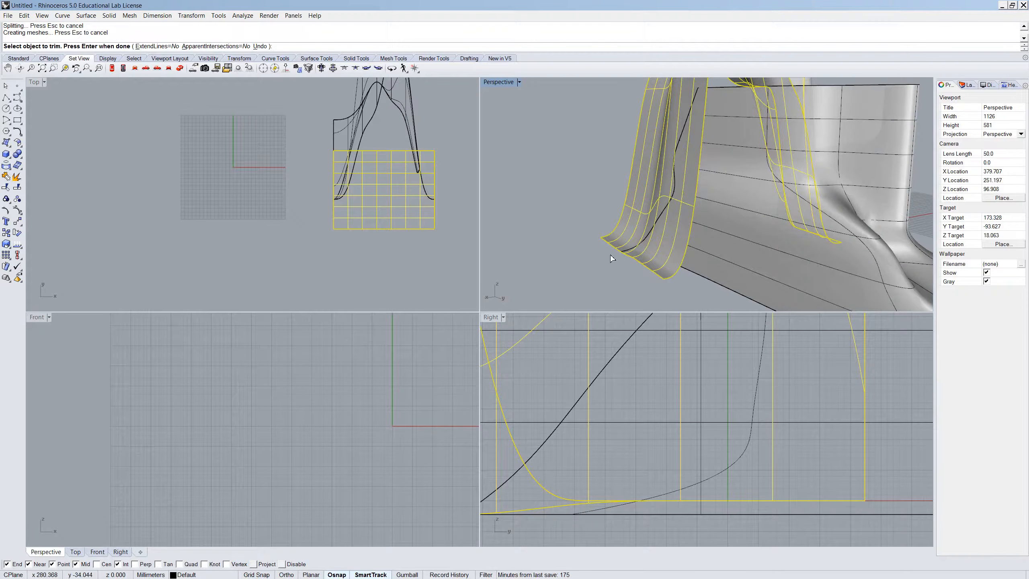
{"action": "scroll", "coordinate": [693, 137], "scroll_direction": "down", "scroll_amount": 7}
{"action": "right_click_drag", "start_coordinate": [693, 138], "coordinate": [712, 151]}
{"action": "scroll", "coordinate": [712, 131], "scroll_direction": "up", "scroll_amount": 12}
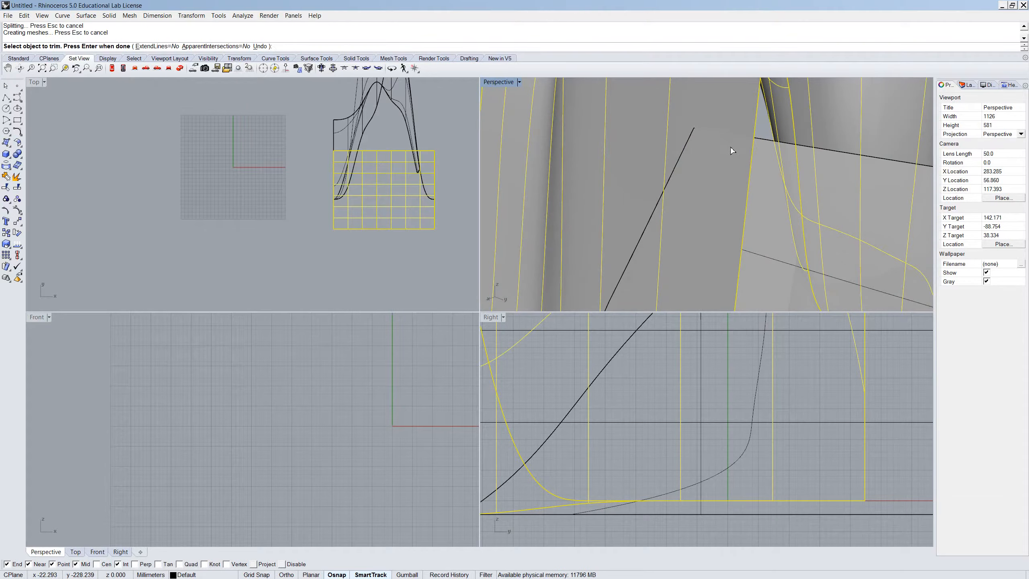
{"action": "scroll", "coordinate": [734, 152], "scroll_direction": "down", "scroll_amount": 15}
{"action": "scroll", "coordinate": [734, 152], "scroll_direction": "up", "scroll_amount": 7}
{"action": "right_click_drag", "start_coordinate": [734, 152], "coordinate": [831, 211]}
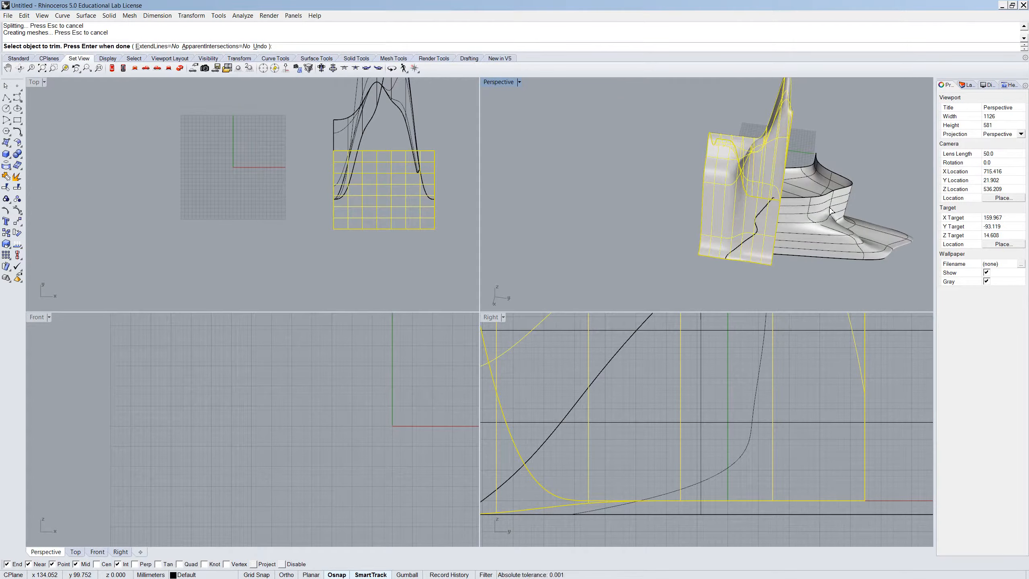
Step: Trim away the rest of the rotated copy and delete the original surface, clearing the scene
{"action": "scroll", "coordinate": [734, 194], "scroll_direction": "down", "scroll_amount": 8}
{"action": "right_click_drag", "start_coordinate": [723, 156], "coordinate": [723, 180]}
{"action": "left_click_drag", "start_coordinate": [841, 253], "coordinate": [595, 160]}
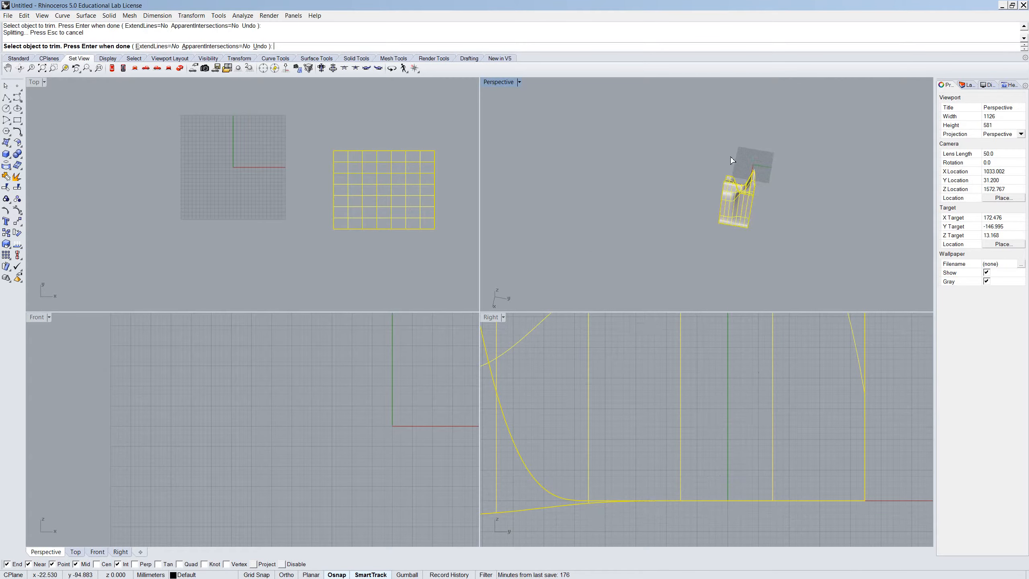
{"action": "key", "text": "Escape"}
{"action": "left_click", "coordinate": [750, 201]}
{"action": "key", "text": "Delete"}
Step: Draw a 10 × 10 mm plane with its first corner at the origin (0)
{"action": "scroll", "coordinate": [757, 171], "scroll_direction": "up", "scroll_amount": 5}
{"action": "right_click_drag", "start_coordinate": [757, 171], "coordinate": [822, 217]}
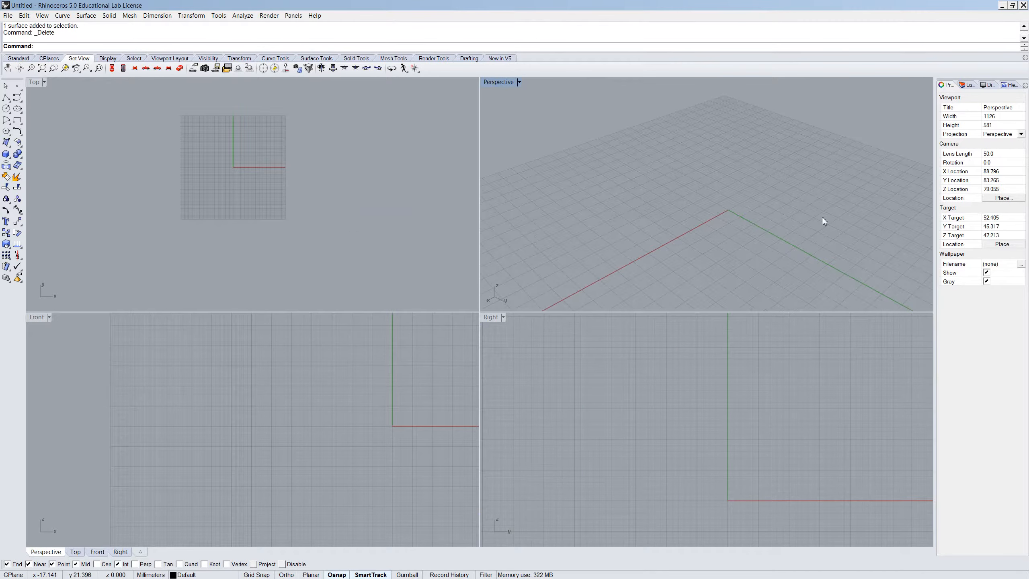
{"action": "key", "text": "Return"}
{"action": "type", "text": "0"}
{"action": "key", "text": "Return"}
{"action": "scroll", "coordinate": [818, 208], "scroll_direction": "down", "scroll_amount": 4}
{"action": "type", "text": "10"}
{"action": "key", "text": "Return"}
{"action": "key", "text": "Return"}
Step: Copy the 10 mm plane to a free spot beyond the original in the Perspective view
{"action": "scroll", "coordinate": [726, 221], "scroll_direction": "up", "scroll_amount": 3}
{"action": "left_click", "coordinate": [727, 221]}
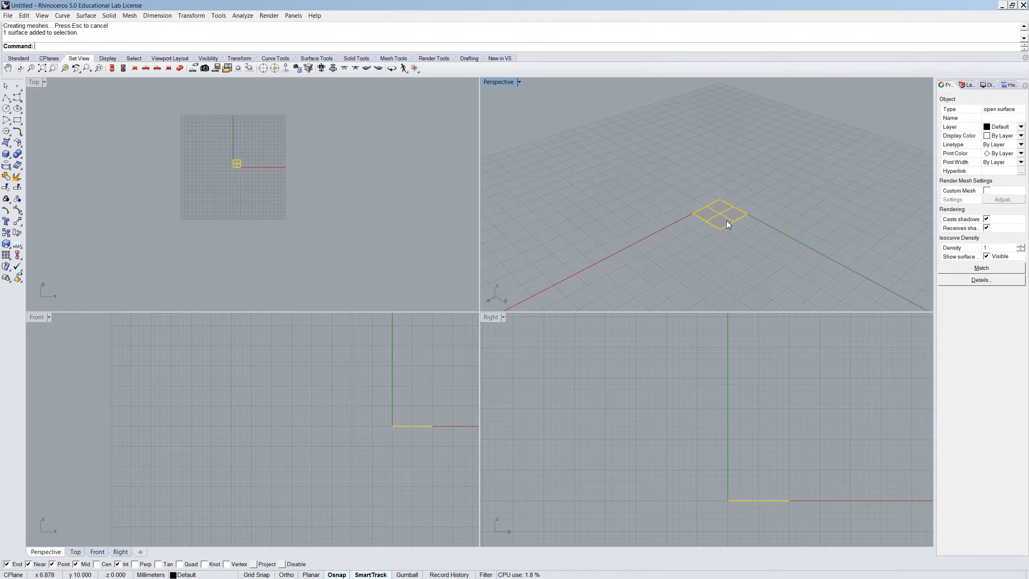
{"action": "type", "text": "copy"}
{"action": "key", "text": "Return"}
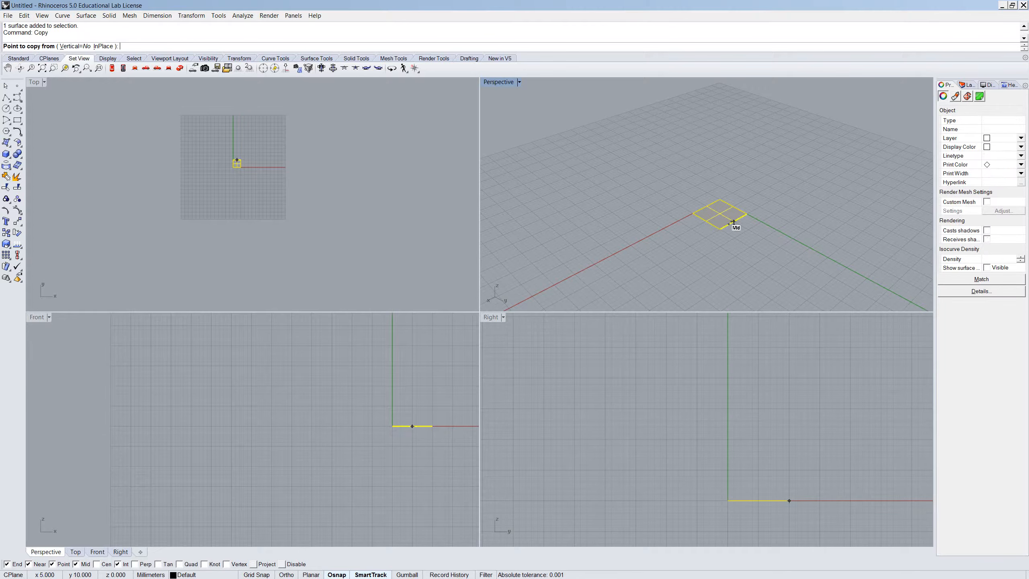
{"action": "left_click", "coordinate": [680, 242]}
{"action": "left_click", "coordinate": [728, 205]}
{"action": "key", "text": "Return"}
Step: Rotate the copied plane a quarter turn with Rotate3D about one of its edges so it stands upright
{"action": "left_click", "coordinate": [747, 178]}
{"action": "type", "text": "Rotate3d"}
{"action": "key", "text": "Return"}
{"action": "left_click", "coordinate": [728, 178]}
{"action": "left_click", "coordinate": [752, 166]}
{"action": "left_click", "coordinate": [816, 172], "text": "shift"}
{"action": "left_click", "coordinate": [783, 112], "text": "shift"}
Step: Move the upright plane by its side edge's midpoint onto the flat plane's edge midpoint so the two cross in the middle
{"action": "type", "text": "m"}
{"action": "key", "text": "Return"}
{"action": "left_click", "coordinate": [759, 177]}
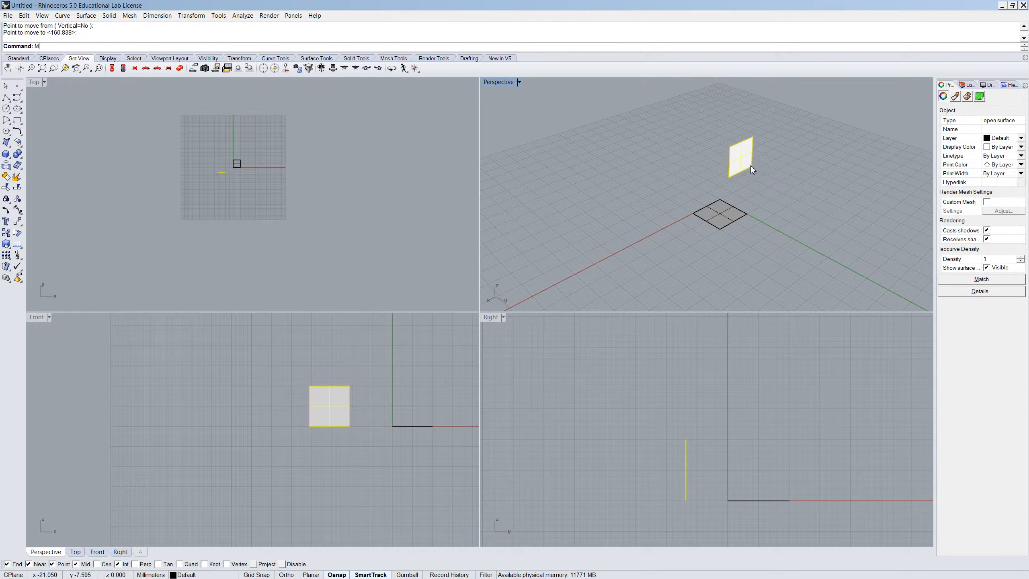
{"action": "left_click", "coordinate": [737, 206]}
{"action": "right_click_drag", "start_coordinate": [738, 242], "coordinate": [697, 232]}
{"action": "scroll", "coordinate": [696, 232], "scroll_direction": "up", "scroll_amount": 1}
{"action": "type", "text": "m"}
{"action": "key", "text": "Return"}
{"action": "left_click", "coordinate": [733, 152]}
{"action": "left_click", "coordinate": [734, 181]}
{"action": "right_click_drag", "start_coordinate": [722, 191], "coordinate": [797, 223]}
{"action": "scroll", "coordinate": [616, 245], "scroll_direction": "up", "scroll_amount": 10}
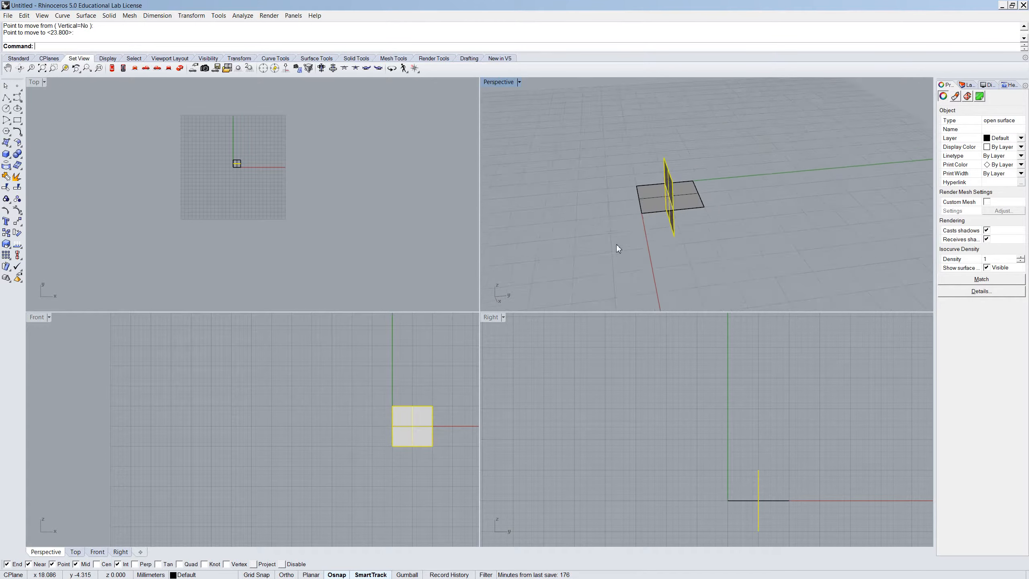
Step: Zoom all viewports to the planes and copy the crossing pair 20 mm along the green axis
{"action": "key", "text": "Escape"}
{"action": "left_click", "coordinate": [691, 235]}
{"action": "right_click_drag", "start_coordinate": [694, 239], "coordinate": [689, 248]}
{"action": "type", "text": "zsa"}
{"action": "key", "text": "Return"}
{"action": "right_click_drag", "start_coordinate": [767, 219], "coordinate": [742, 235]}
{"action": "left_click_drag", "start_coordinate": [741, 235], "coordinate": [657, 154]}
{"action": "type", "text": "Copy"}
{"action": "key", "text": "Return"}
{"action": "scroll", "coordinate": [616, 177], "scroll_direction": "down", "scroll_amount": 6}
{"action": "left_click", "coordinate": [649, 191]}
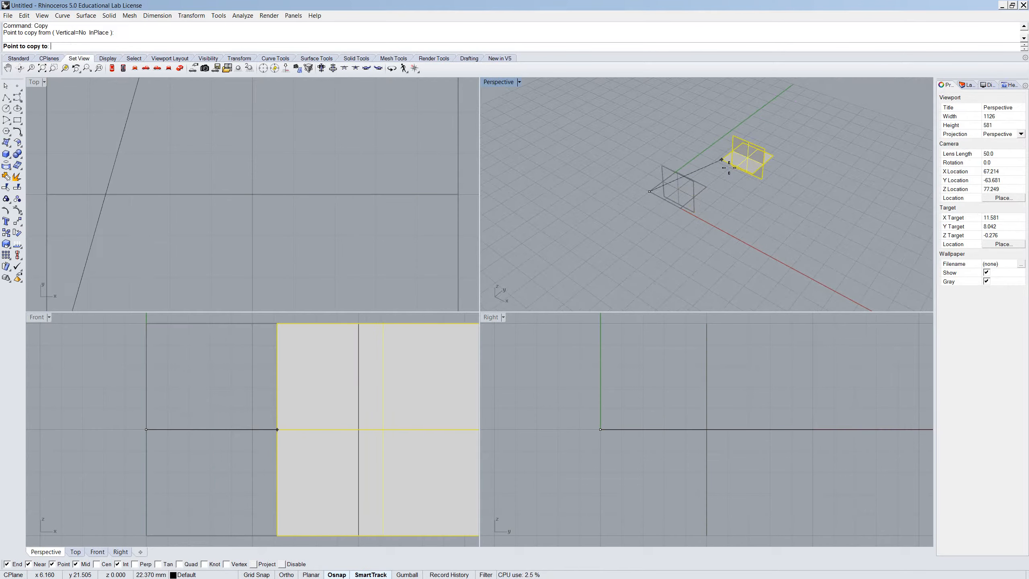
{"action": "type", "text": "20"}
{"action": "key", "text": "Return"}
{"action": "left_click", "coordinate": [818, 138]}
Step: Add further copies of the crossing pair at 40 mm and 60 mm, and delete the stray extra pair
{"action": "type", "text": "40"}
{"action": "key", "text": "Return"}
{"action": "left_click", "coordinate": [824, 140]}
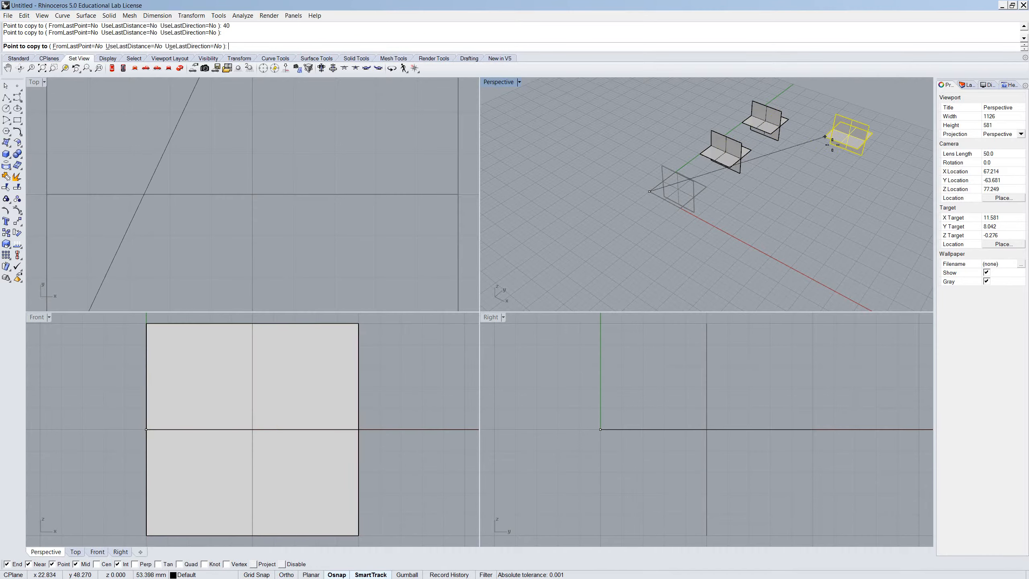
{"action": "type", "text": "60"}
{"action": "key", "text": "Return"}
{"action": "left_click", "coordinate": [787, 259]}
{"action": "key", "text": "Return"}
{"action": "left_click_drag", "start_coordinate": [818, 278], "coordinate": [767, 223]}
{"action": "key", "text": "Delete"}
Step: Trim away the upper half of the upright plane in the pair at the origin, with both planes as cutting objects
{"action": "scroll", "coordinate": [664, 213], "scroll_direction": "up", "scroll_amount": 7}
{"action": "scroll", "coordinate": [723, 172], "scroll_direction": "down", "scroll_amount": 5}
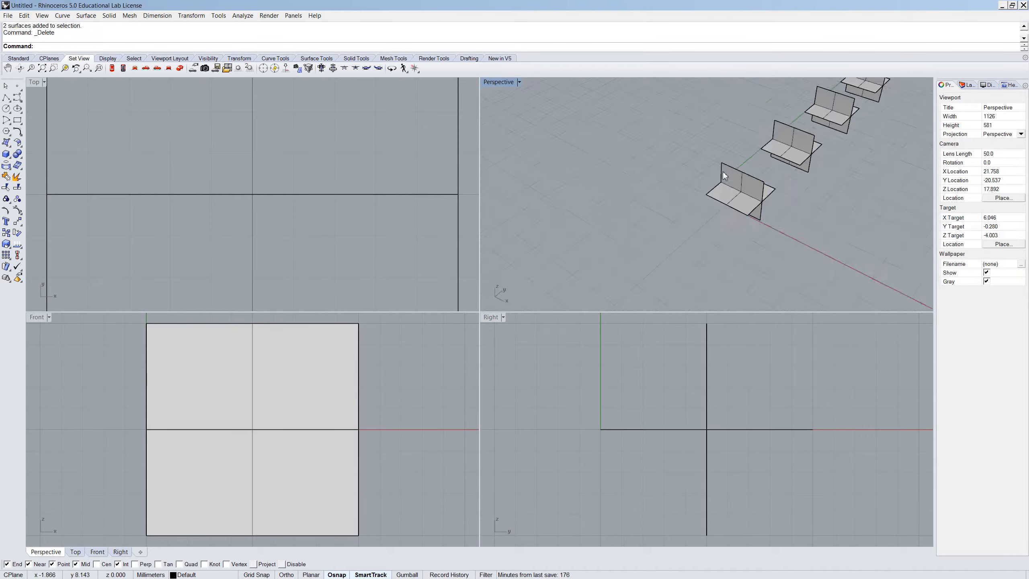
{"action": "scroll", "coordinate": [761, 227], "scroll_direction": "up", "scroll_amount": 9}
{"action": "left_click_drag", "start_coordinate": [832, 267], "coordinate": [692, 215]}
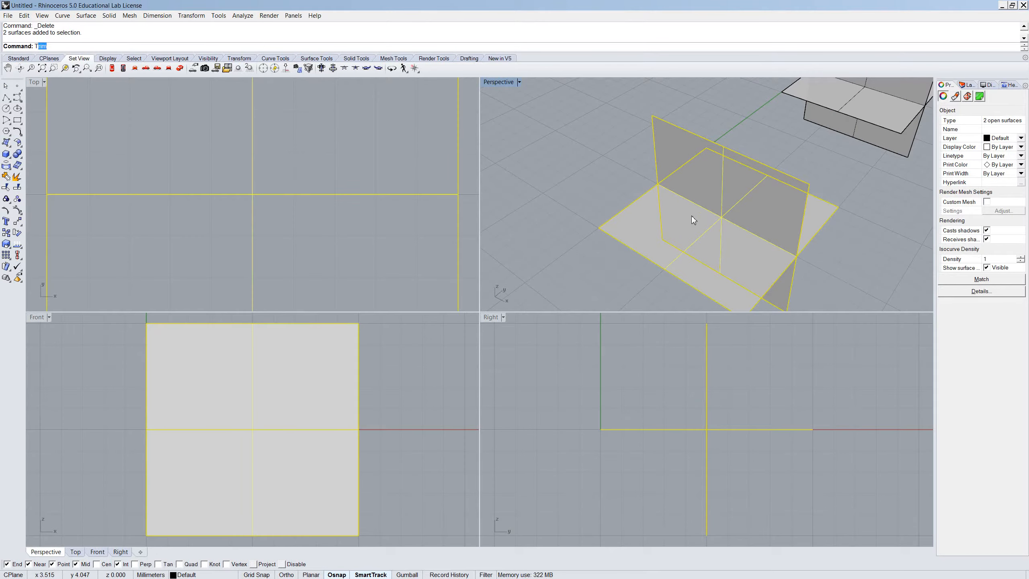
{"action": "type", "text": "T"}
{"action": "key", "text": "Return"}
{"action": "left_click", "coordinate": [656, 131]}
{"action": "scroll", "coordinate": [723, 174], "scroll_direction": "down", "scroll_amount": 2}
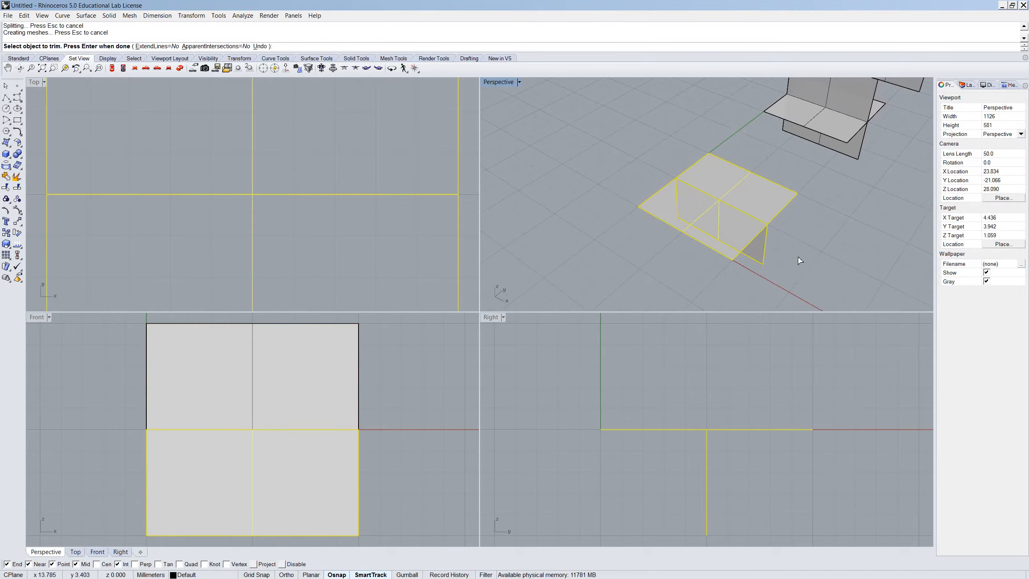
Step: Undo the trim on the pair at the origin, end the command and deselect both planes
{"action": "key", "text": "ctrl+z"}
{"action": "key", "text": "Return"}
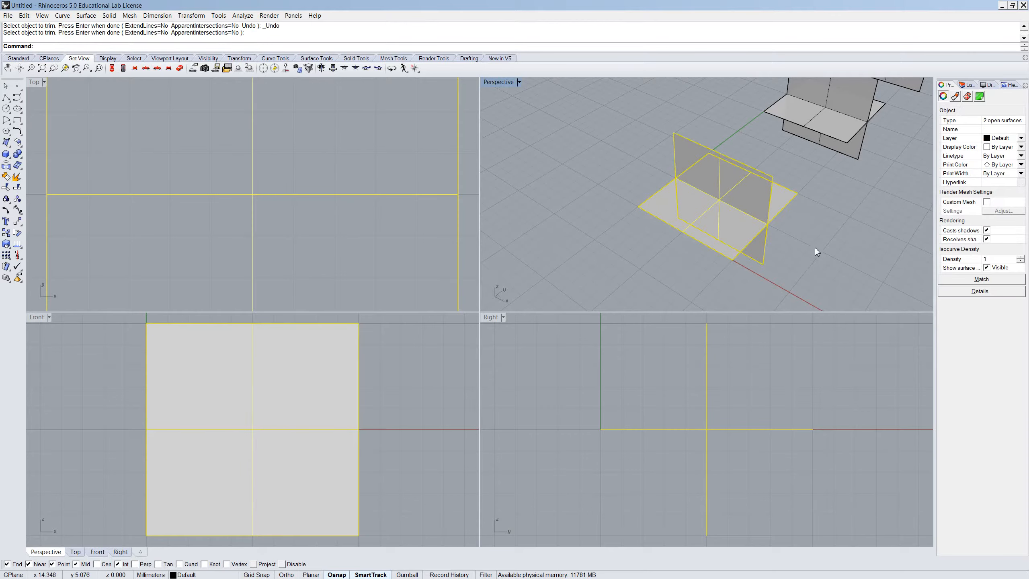
{"action": "scroll", "coordinate": [752, 263], "scroll_direction": "up", "scroll_amount": 3}
{"action": "key", "text": "Escape"}
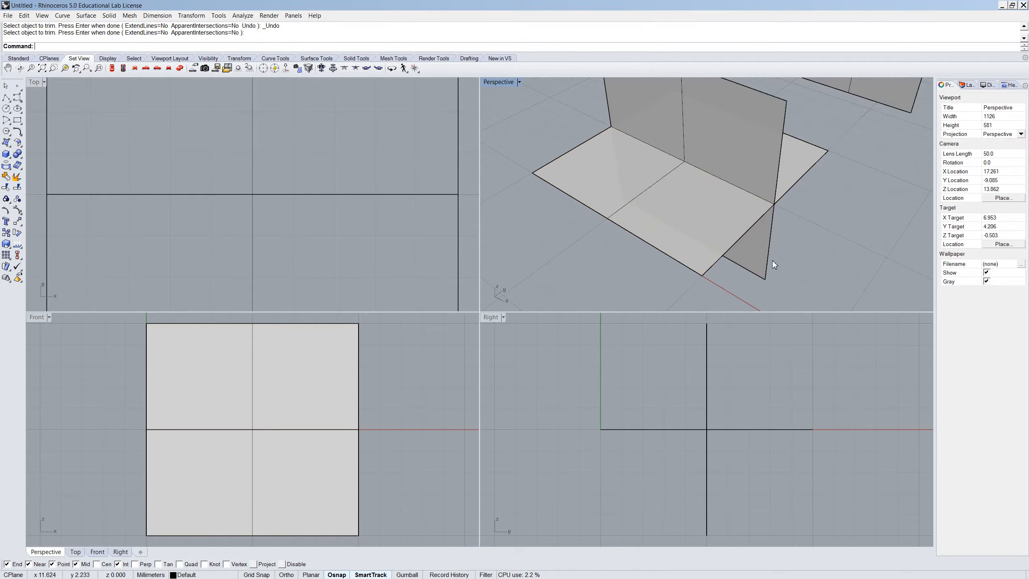
Step: Examine how the flat and upright planes of the second pair meet along their shared side edge
{"action": "scroll", "coordinate": [774, 265], "scroll_direction": "down", "scroll_amount": 4}
{"action": "scroll", "coordinate": [765, 270], "scroll_direction": "up", "scroll_amount": 4}
{"action": "left_click_drag", "start_coordinate": [735, 242], "coordinate": [735, 242]}
{"action": "scroll", "coordinate": [735, 242], "scroll_direction": "down", "scroll_amount": 4}
{"action": "scroll", "coordinate": [732, 223], "scroll_direction": "up", "scroll_amount": 5}
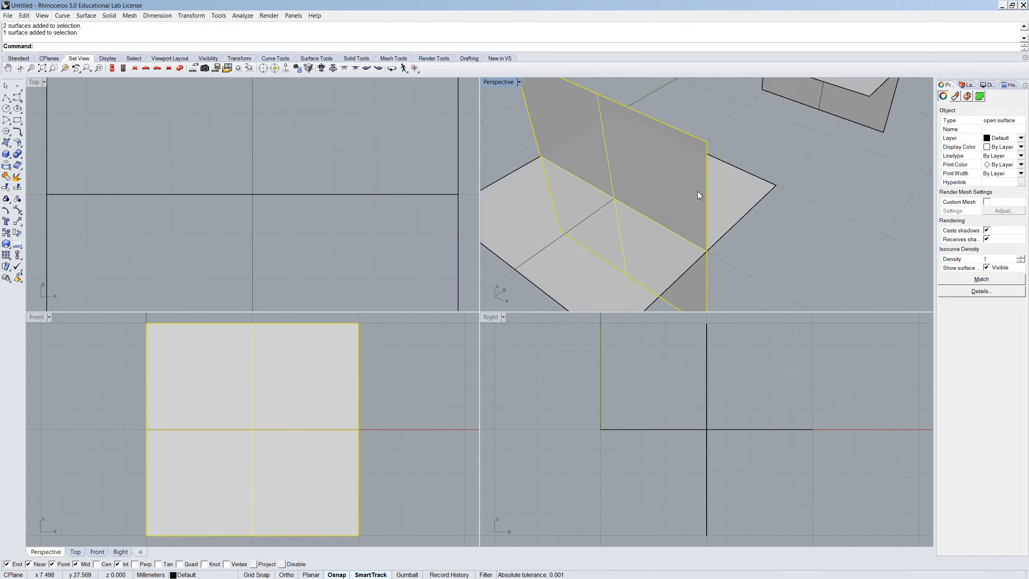
{"action": "left_click", "coordinate": [741, 218]}
{"action": "left_click", "coordinate": [706, 190]}
{"action": "left_click", "coordinate": [761, 264]}
{"action": "scroll", "coordinate": [699, 269], "scroll_direction": "up", "scroll_amount": 4}
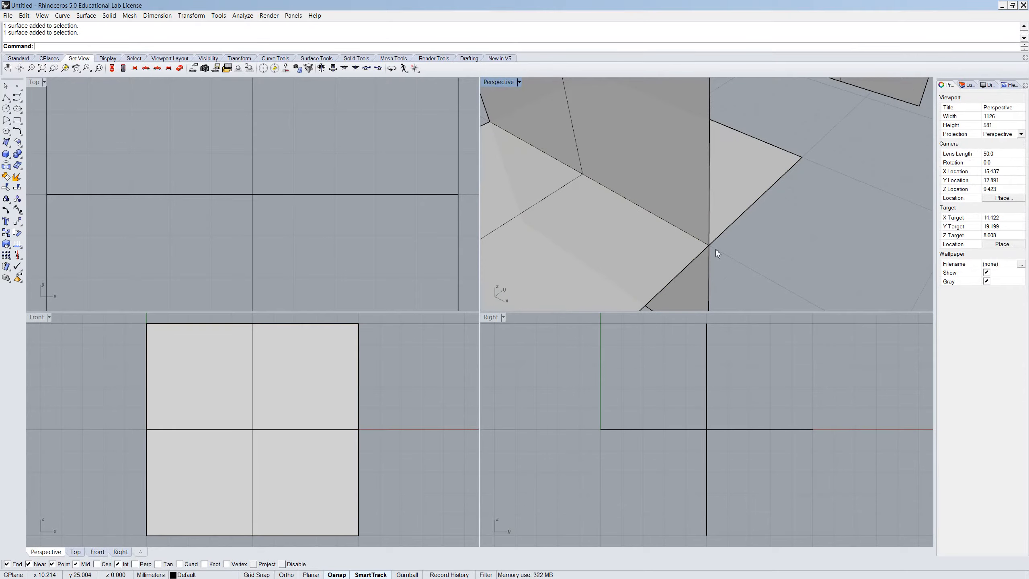
{"action": "left_click", "coordinate": [703, 241]}
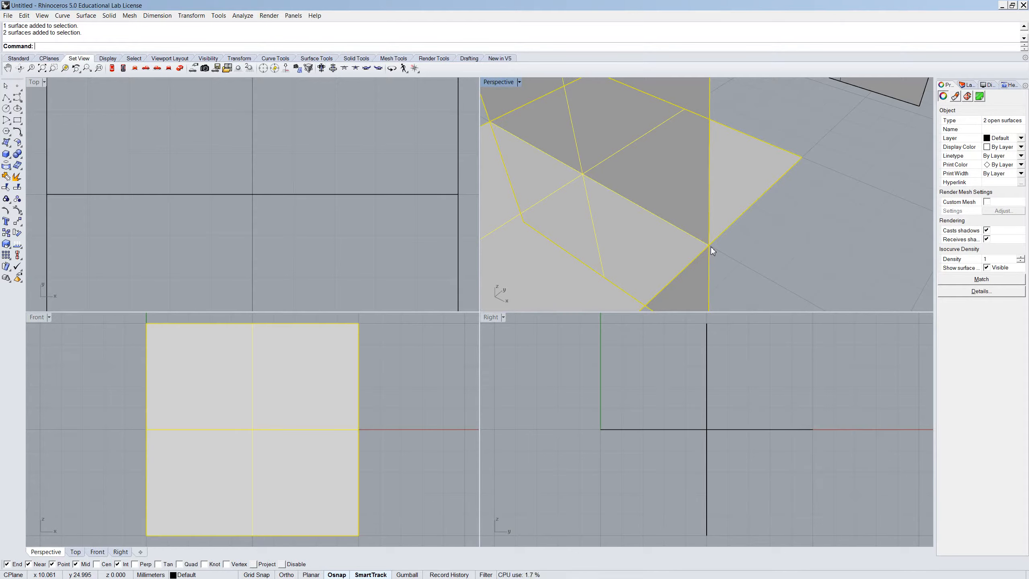
{"action": "right_click_drag", "start_coordinate": [711, 246], "coordinate": [743, 208]}
Step: Scale the second pair's flat plane up to about 1.17 times its size from the midpoint of its front edge
{"action": "left_click", "coordinate": [746, 209]}
{"action": "scroll", "coordinate": [747, 208], "scroll_direction": "down", "scroll_amount": 1}
{"action": "scroll", "coordinate": [690, 262], "scroll_direction": "down", "scroll_amount": 4}
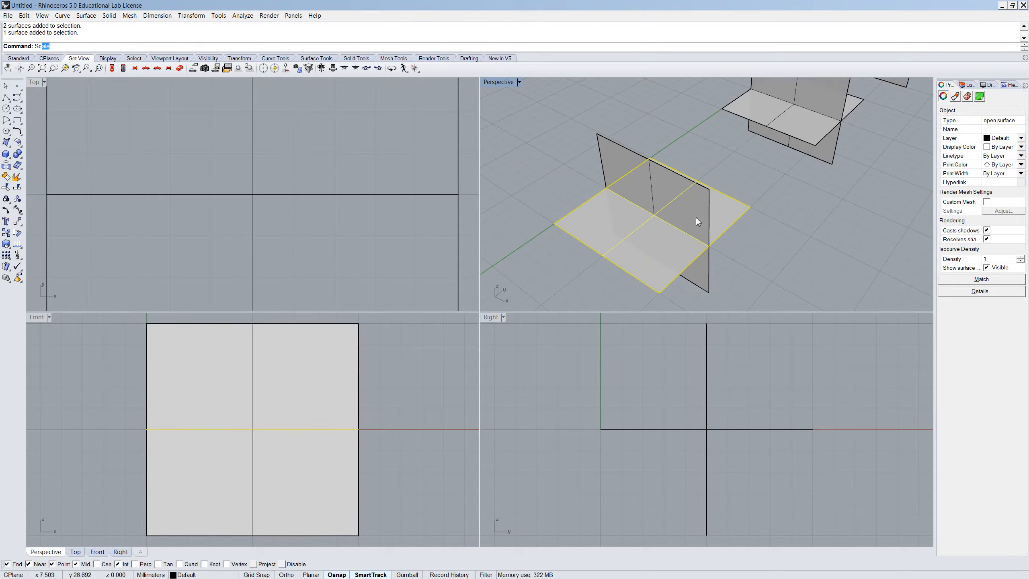
{"action": "key", "text": "Return"}
{"action": "left_click", "coordinate": [603, 255]}
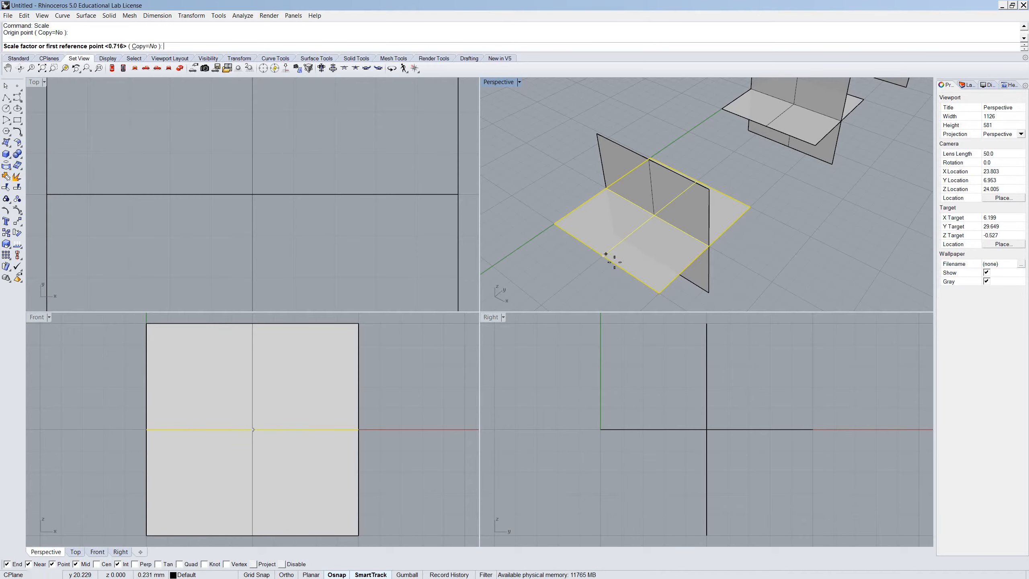
{"action": "left_click", "coordinate": [750, 207]}
{"action": "left_click", "coordinate": [781, 211]}
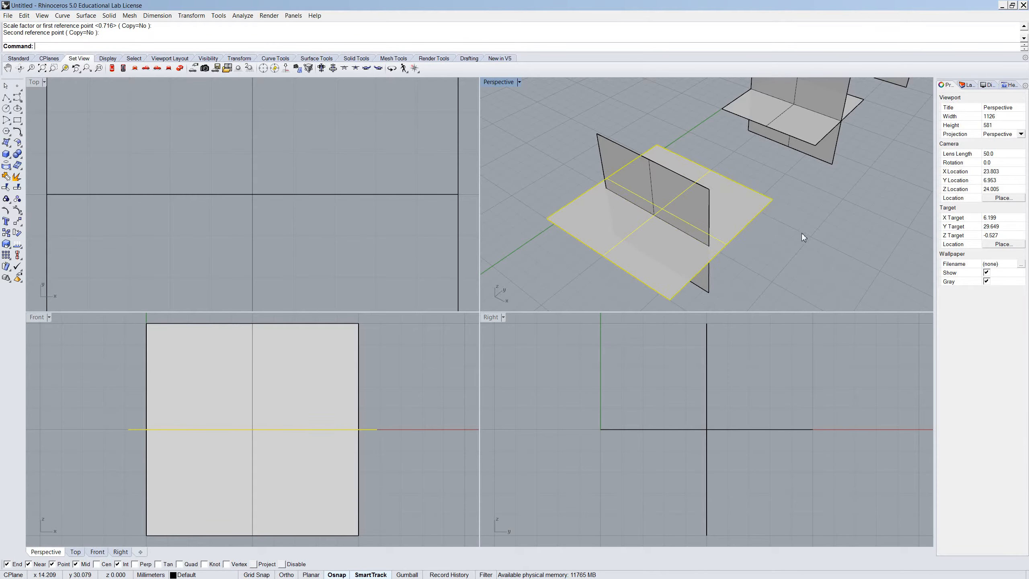
Step: Examine where the enlarged flat plane crosses the upright plane in the second pair
{"action": "right_click_drag", "start_coordinate": [774, 248], "coordinate": [795, 220]}
{"action": "scroll", "coordinate": [743, 212], "scroll_direction": "up", "scroll_amount": 8}
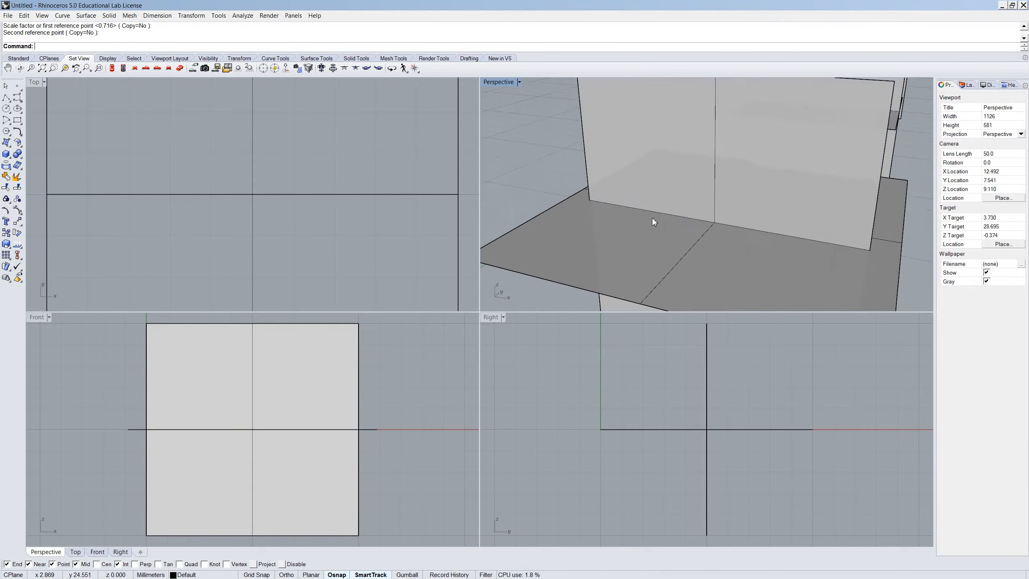
{"action": "scroll", "coordinate": [634, 239], "scroll_direction": "down", "scroll_amount": 6}
{"action": "scroll", "coordinate": [576, 226], "scroll_direction": "down", "scroll_amount": 5}
{"action": "scroll", "coordinate": [678, 130], "scroll_direction": "up", "scroll_amount": 5}
{"action": "scroll", "coordinate": [707, 197], "scroll_direction": "down", "scroll_amount": 5}
{"action": "scroll", "coordinate": [652, 197], "scroll_direction": "up", "scroll_amount": 3}
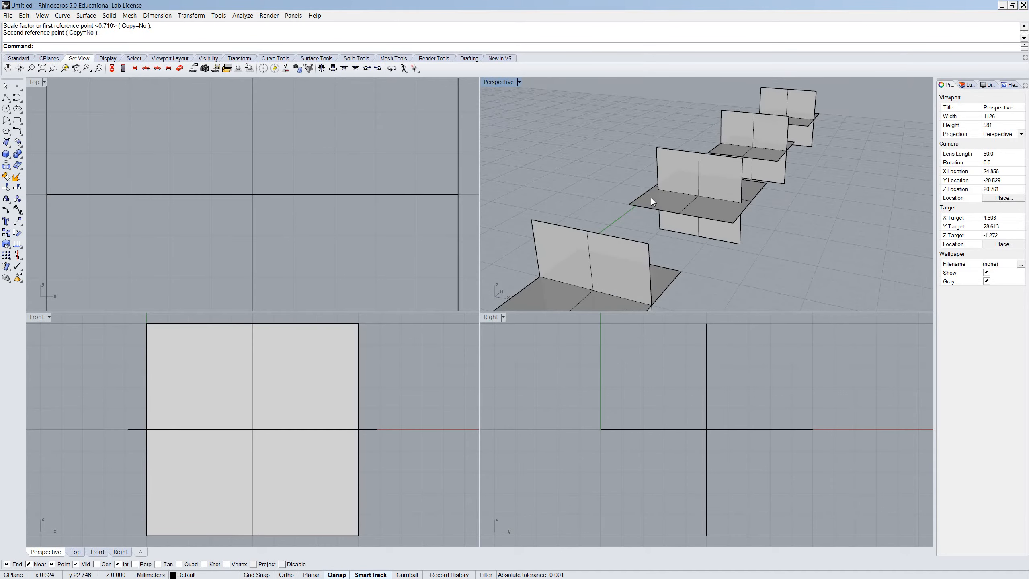
Step: Trim away the upper half of the second pair's upright plane using the enlarged flat plane as the cutting object
{"action": "left_click", "coordinate": [652, 198]}
{"action": "type", "text": "T"}
{"action": "key", "text": "Return"}
{"action": "left_click", "coordinate": [664, 160]}
{"action": "scroll", "coordinate": [791, 216], "scroll_direction": "up", "scroll_amount": 5}
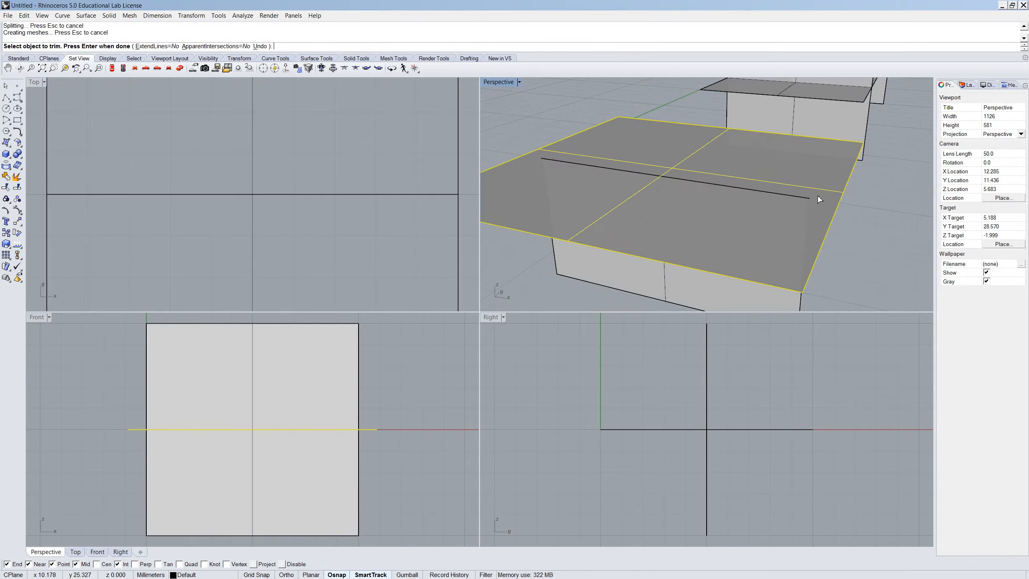
{"action": "scroll", "coordinate": [726, 167], "scroll_direction": "down", "scroll_amount": 5}
{"action": "key", "text": "Return"}
Step: Scale the third pair's flat plane down from its front edge's midpoint so it is slightly narrower than the upright plane
{"action": "left_click", "coordinate": [818, 240]}
{"action": "scroll", "coordinate": [817, 238], "scroll_direction": "down", "scroll_amount": 6}
{"action": "scroll", "coordinate": [811, 224], "scroll_direction": "up", "scroll_amount": 5}
{"action": "right_click_drag", "start_coordinate": [810, 224], "coordinate": [777, 201]}
{"action": "scroll", "coordinate": [776, 201], "scroll_direction": "down", "scroll_amount": 4}
{"action": "scroll", "coordinate": [776, 203], "scroll_direction": "up", "scroll_amount": 4}
{"action": "left_click", "coordinate": [760, 216]}
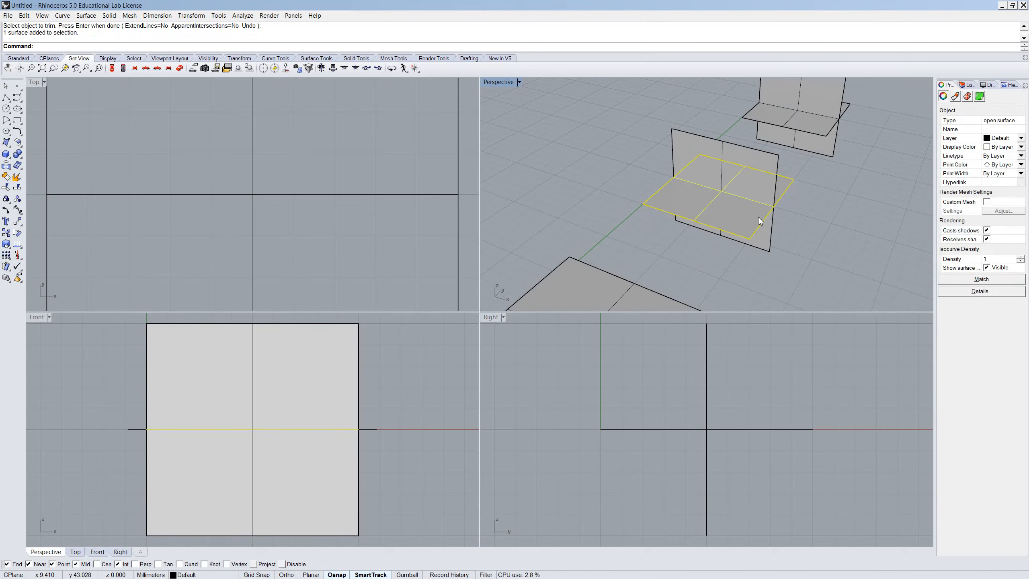
{"action": "type", "text": "Sc"}
{"action": "key", "text": "Return"}
{"action": "left_click", "coordinate": [253, 429]}
{"action": "left_click", "coordinate": [831, 249]}
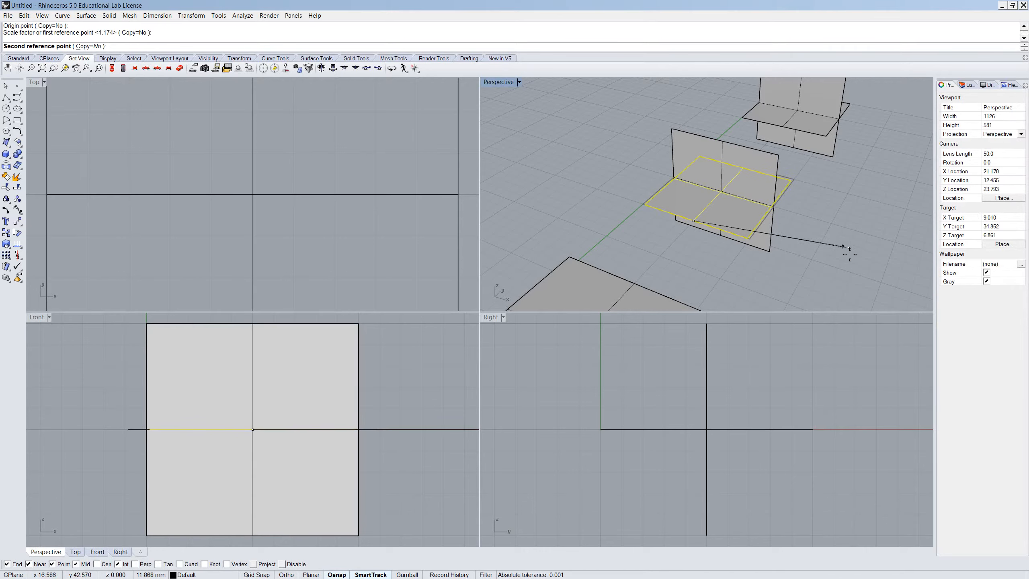
{"action": "left_click", "coordinate": [825, 246]}
Step: Compare how far the flat planes reach across the upright planes in the first three pairs
{"action": "scroll", "coordinate": [781, 203], "scroll_direction": "down", "scroll_amount": 8}
{"action": "scroll", "coordinate": [741, 266], "scroll_direction": "up", "scroll_amount": 5}
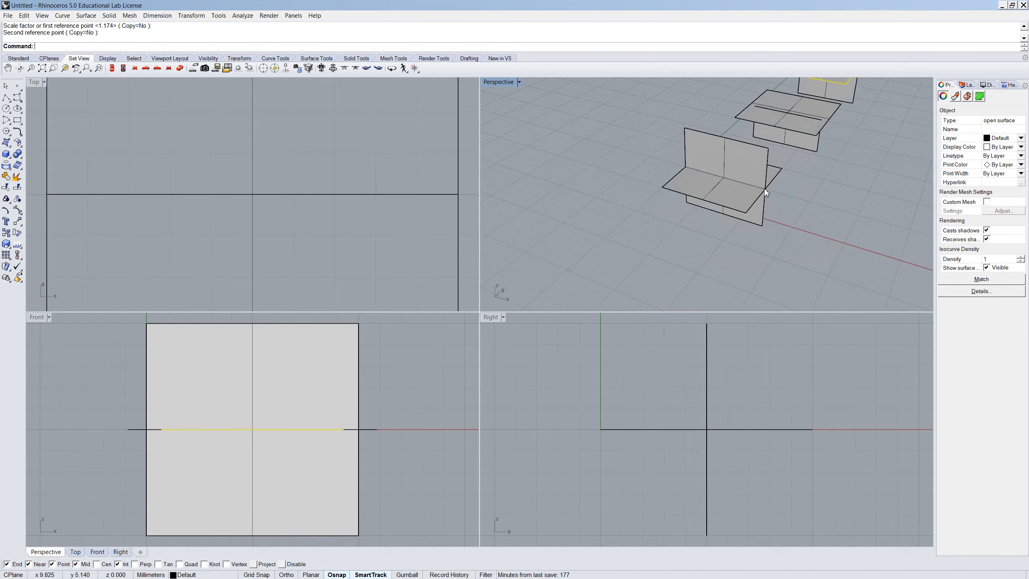
{"action": "scroll", "coordinate": [812, 159], "scroll_direction": "down", "scroll_amount": 5}
{"action": "scroll", "coordinate": [786, 160], "scroll_direction": "up", "scroll_amount": 8}
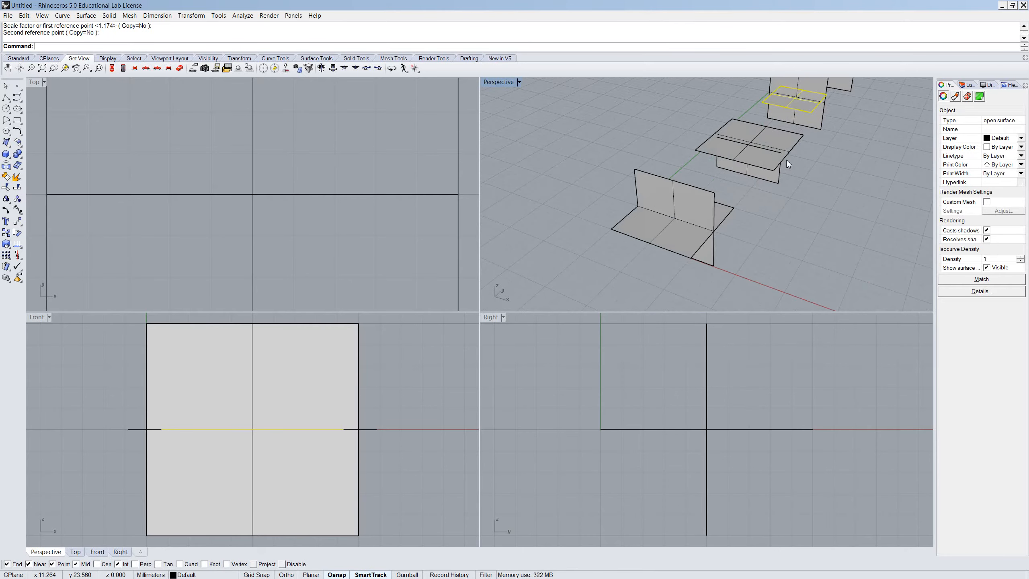
{"action": "left_click", "coordinate": [767, 106]}
{"action": "scroll", "coordinate": [735, 163], "scroll_direction": "down", "scroll_amount": 3}
{"action": "scroll", "coordinate": [750, 134], "scroll_direction": "down", "scroll_amount": 4}
{"action": "scroll", "coordinate": [762, 105], "scroll_direction": "up", "scroll_amount": 8}
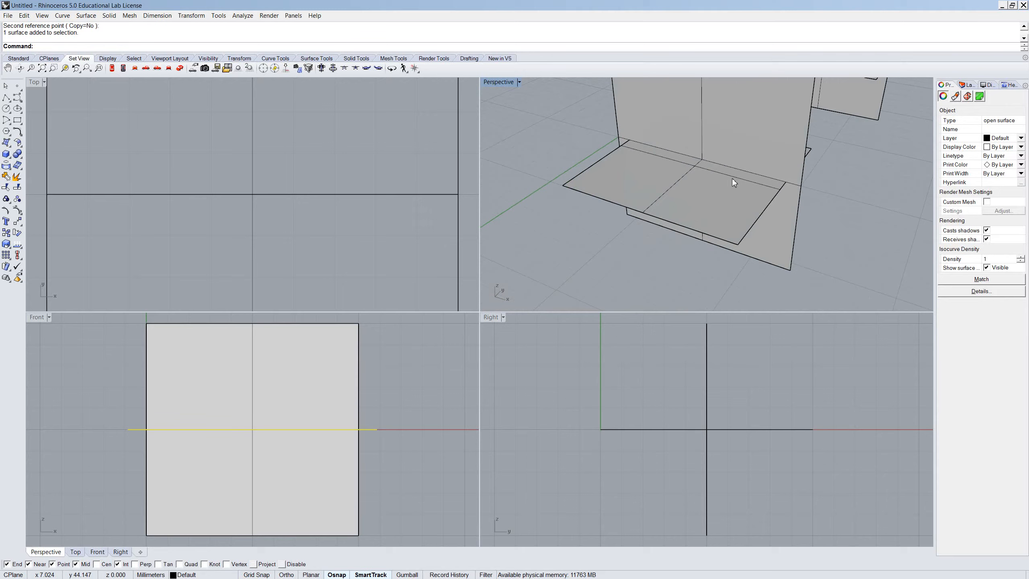
Step: Try to trim the upper part of the third pair's upright plane with the reduced flat plane, and end the command
{"action": "left_click", "coordinate": [590, 177]}
{"action": "scroll", "coordinate": [599, 181], "scroll_direction": "down", "scroll_amount": 2}
{"action": "type", "text": "trim"}
{"action": "key", "text": "Return"}
{"action": "left_click", "coordinate": [630, 97]}
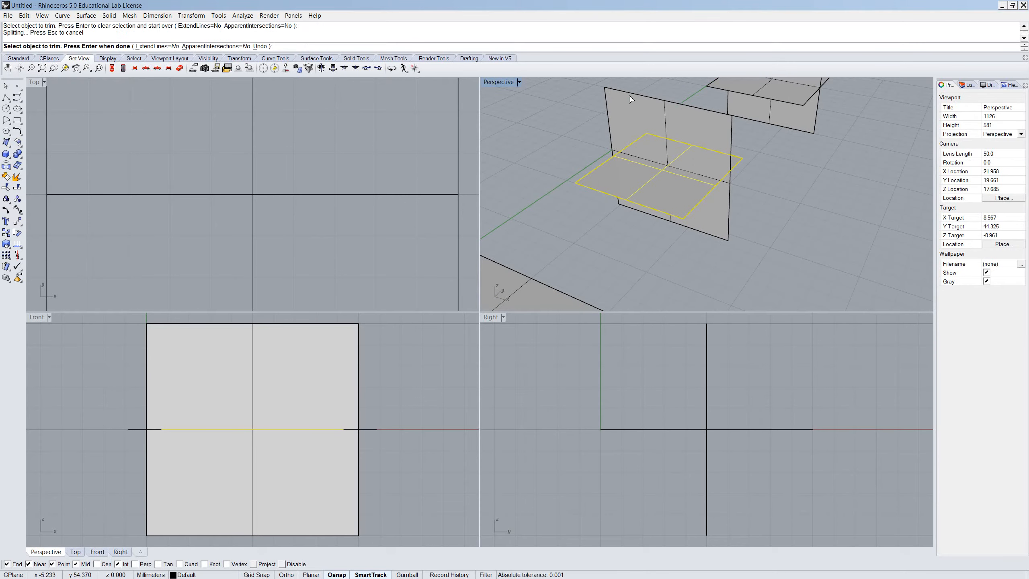
{"action": "scroll", "coordinate": [647, 145], "scroll_direction": "down", "scroll_amount": 6}
{"action": "scroll", "coordinate": [588, 209], "scroll_direction": "up", "scroll_amount": 3}
{"action": "scroll", "coordinate": [689, 241], "scroll_direction": "up", "scroll_amount": 3}
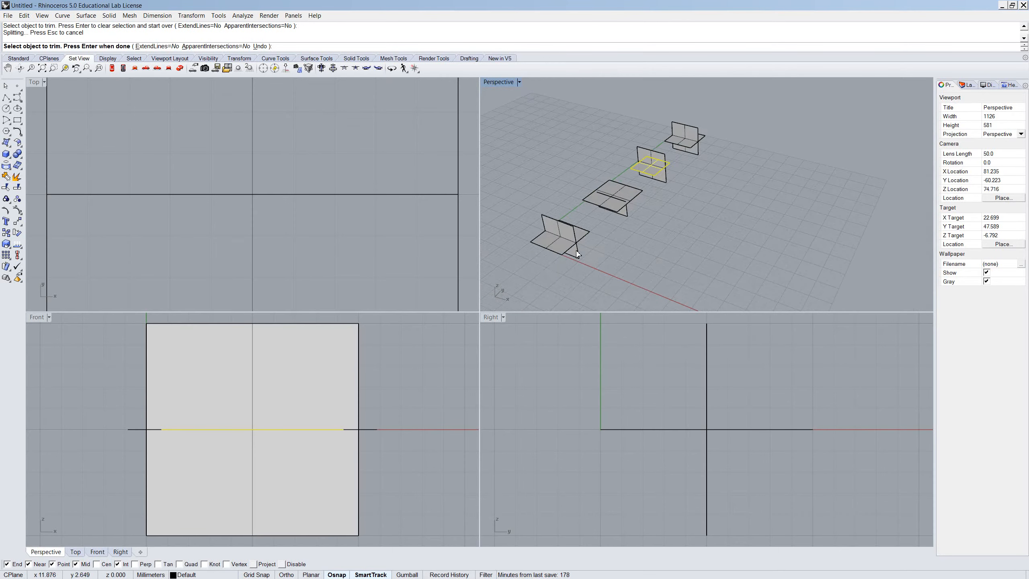
{"action": "key", "text": "Return"}
Step: Compare the reduced, enlarged and same-size flat planes as cutting objects across the first three pairs
{"action": "scroll", "coordinate": [654, 190], "scroll_direction": "down", "scroll_amount": 3}
{"action": "scroll", "coordinate": [653, 193], "scroll_direction": "up", "scroll_amount": 6}
{"action": "left_click", "coordinate": [657, 195]}
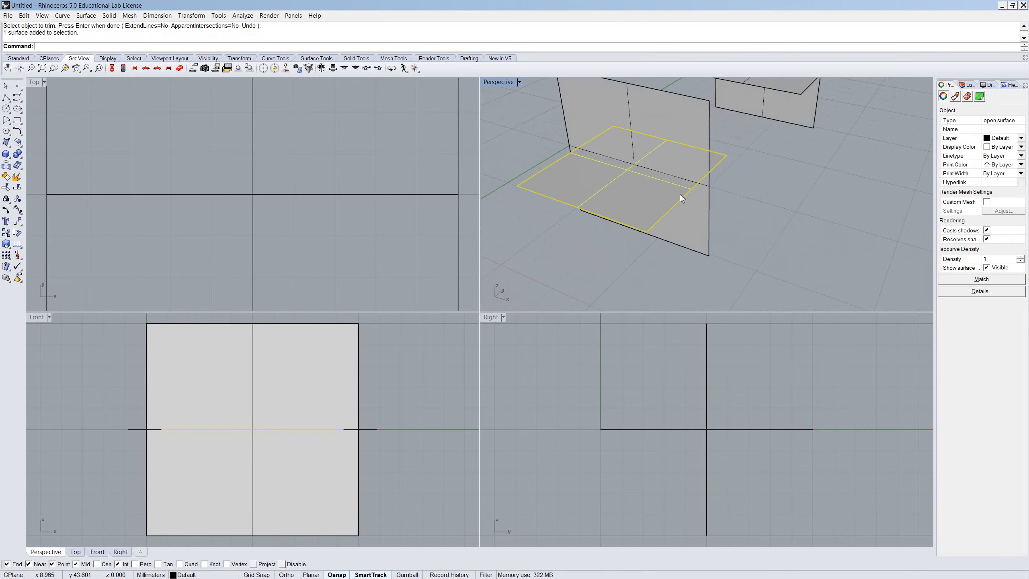
{"action": "scroll", "coordinate": [635, 238], "scroll_direction": "down", "scroll_amount": 3}
{"action": "scroll", "coordinate": [629, 178], "scroll_direction": "up", "scroll_amount": 5}
{"action": "left_click", "coordinate": [630, 173]}
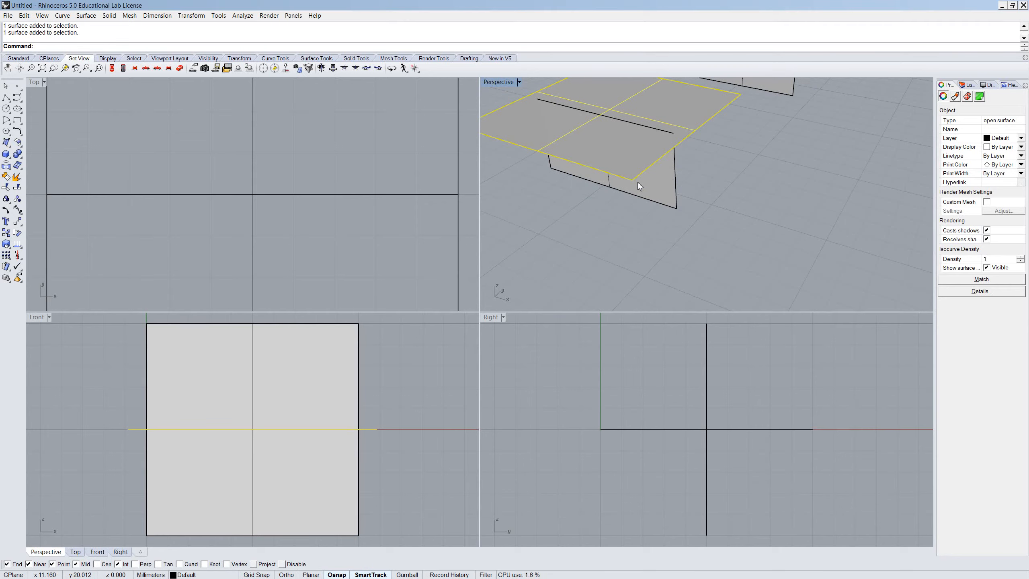
{"action": "scroll", "coordinate": [689, 164], "scroll_direction": "down", "scroll_amount": 3}
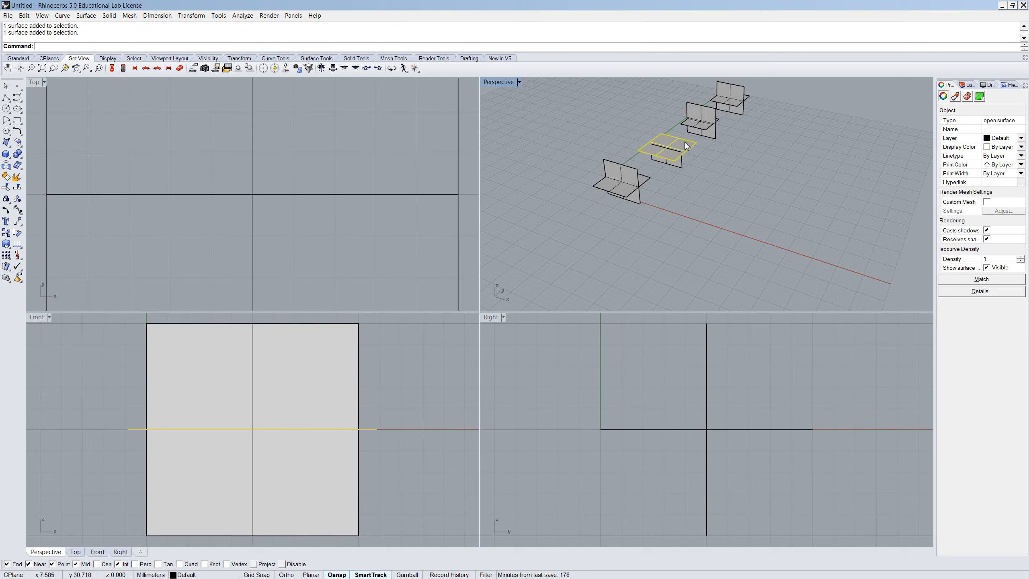
{"action": "scroll", "coordinate": [625, 194], "scroll_direction": "up", "scroll_amount": 5}
{"action": "scroll", "coordinate": [625, 196], "scroll_direction": "down", "scroll_amount": 2}
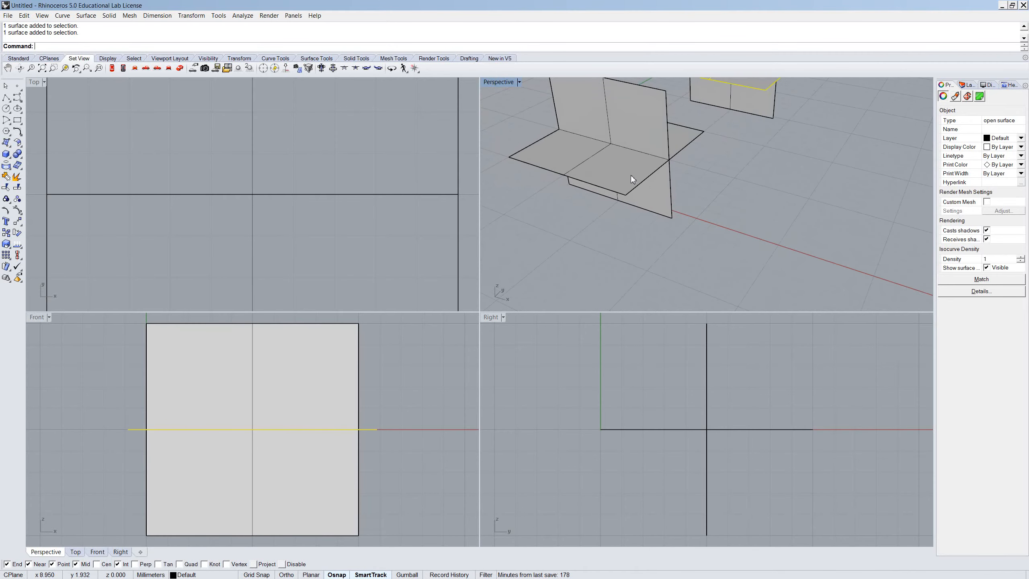
Step: Untrim the upright plane in the second pair at its cut edge to restore the part above the enlarged flat plane
{"action": "scroll", "coordinate": [803, 153], "scroll_direction": "down", "scroll_amount": 4}
{"action": "scroll", "coordinate": [778, 145], "scroll_direction": "up", "scroll_amount": 3}
{"action": "left_click", "coordinate": [749, 166]}
{"action": "left_click", "coordinate": [747, 166]}
{"action": "type", "text": "untrim"}
{"action": "key", "text": "Return"}
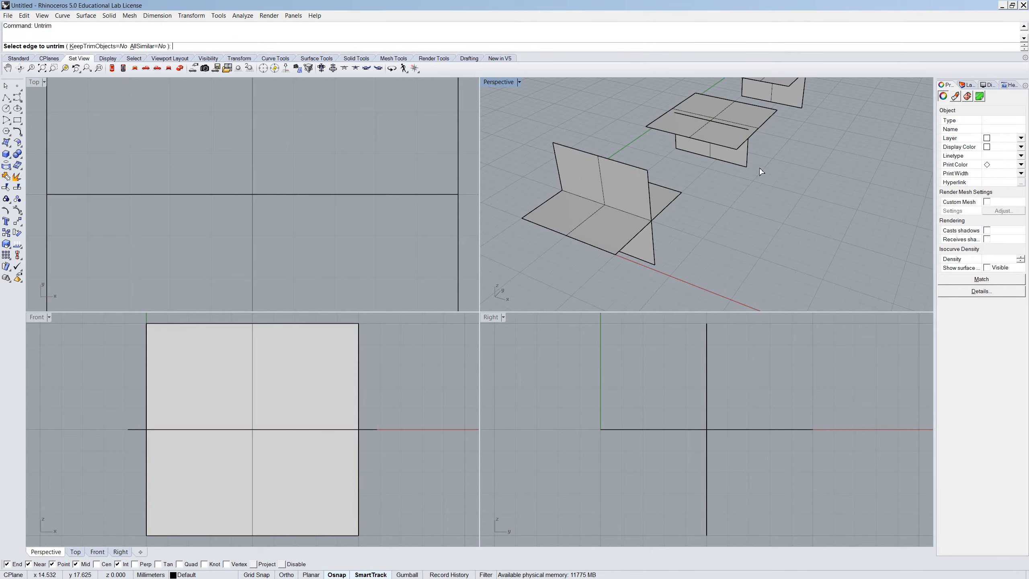
{"action": "left_click", "coordinate": [740, 128]}
{"action": "scroll", "coordinate": [742, 146], "scroll_direction": "down", "scroll_amount": 4}
{"action": "scroll", "coordinate": [744, 159], "scroll_direction": "up", "scroll_amount": 3}
{"action": "scroll", "coordinate": [744, 159], "scroll_direction": "up", "scroll_amount": 1}
{"action": "scroll", "coordinate": [758, 170], "scroll_direction": "down", "scroll_amount": 4}
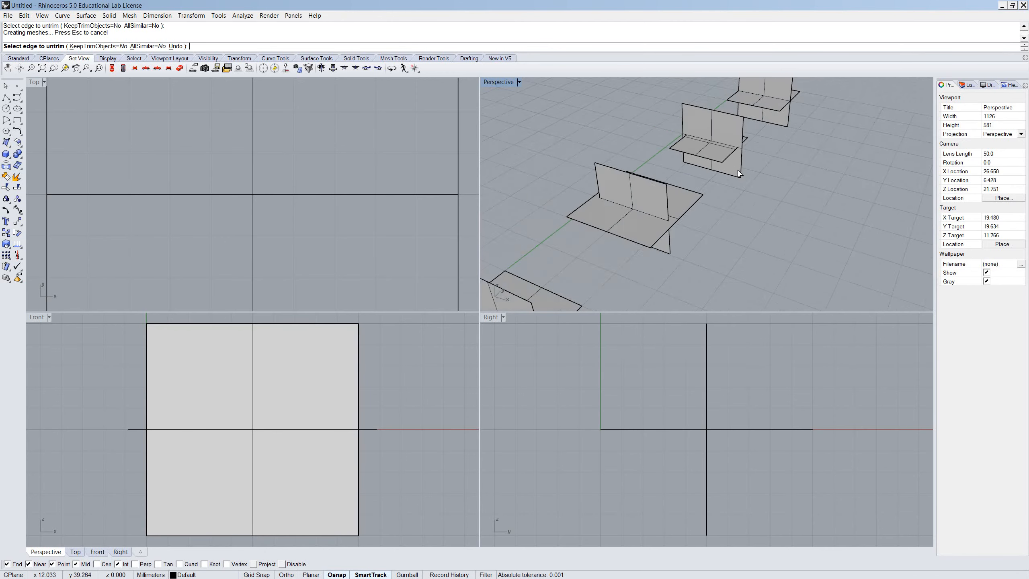